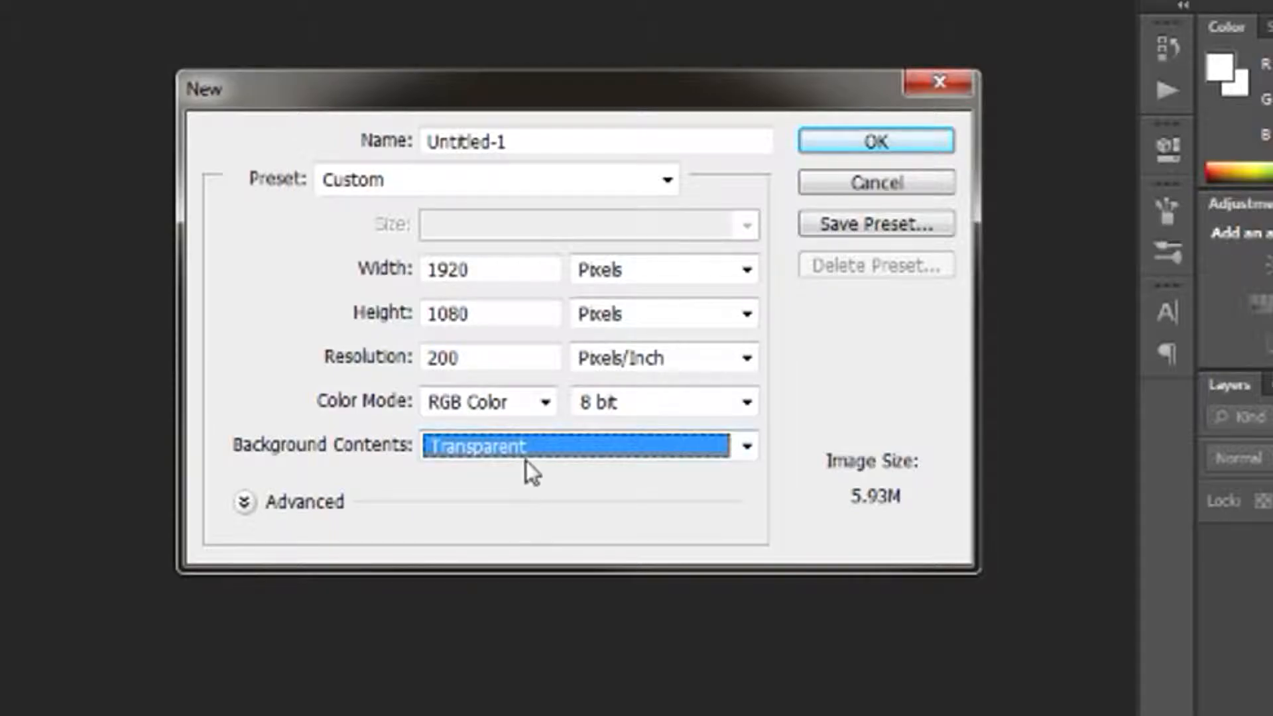
Create a new 1920 x 1080 pixel RGB document at 200 pixels/inch with a white background
{"action": "left_click", "coordinate": [519, 475]}
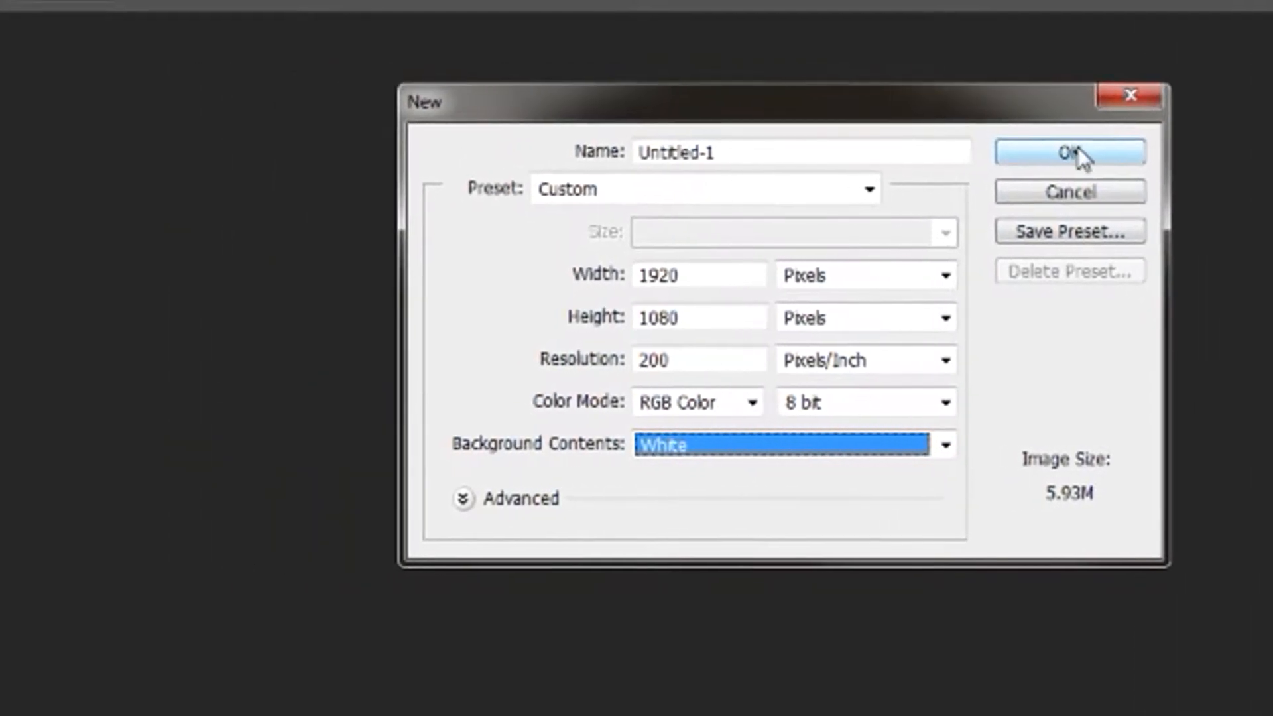
{"action": "left_click", "coordinate": [1075, 155]}
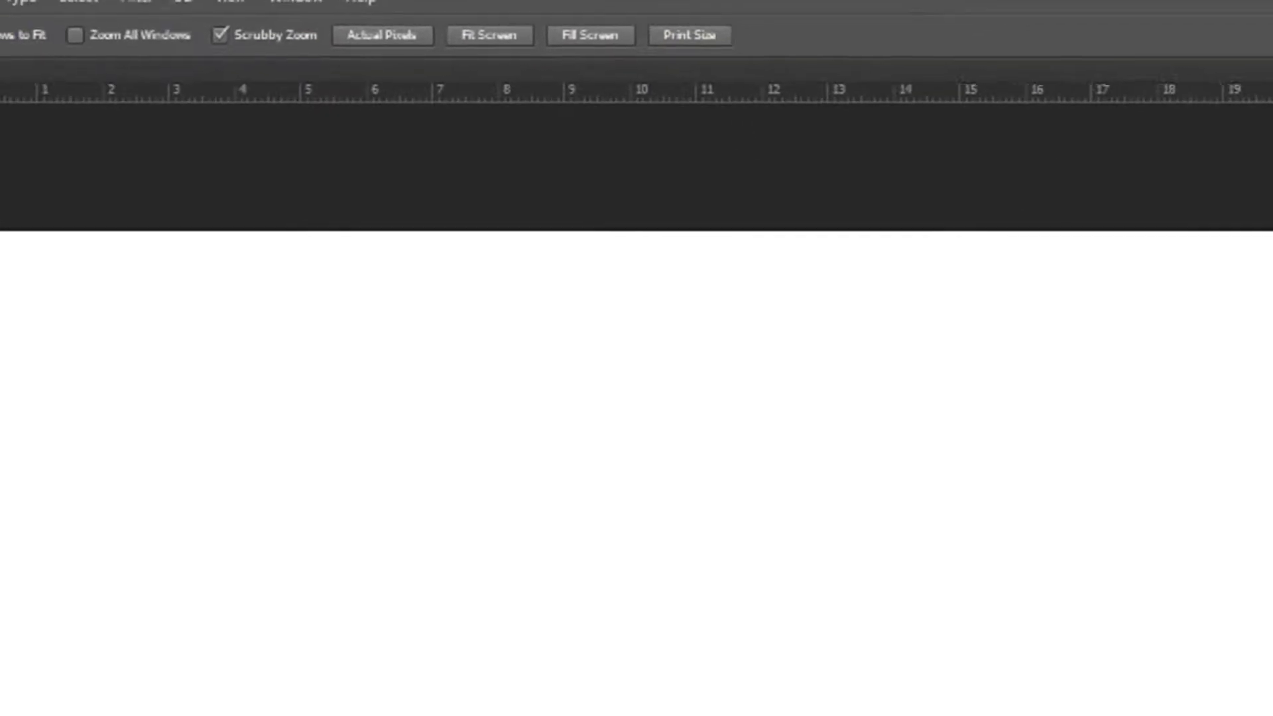
Place the first JPG photo from the Learn folder, the mountain landscape, into the document
{"action": "left_click", "coordinate": [55, 14]}
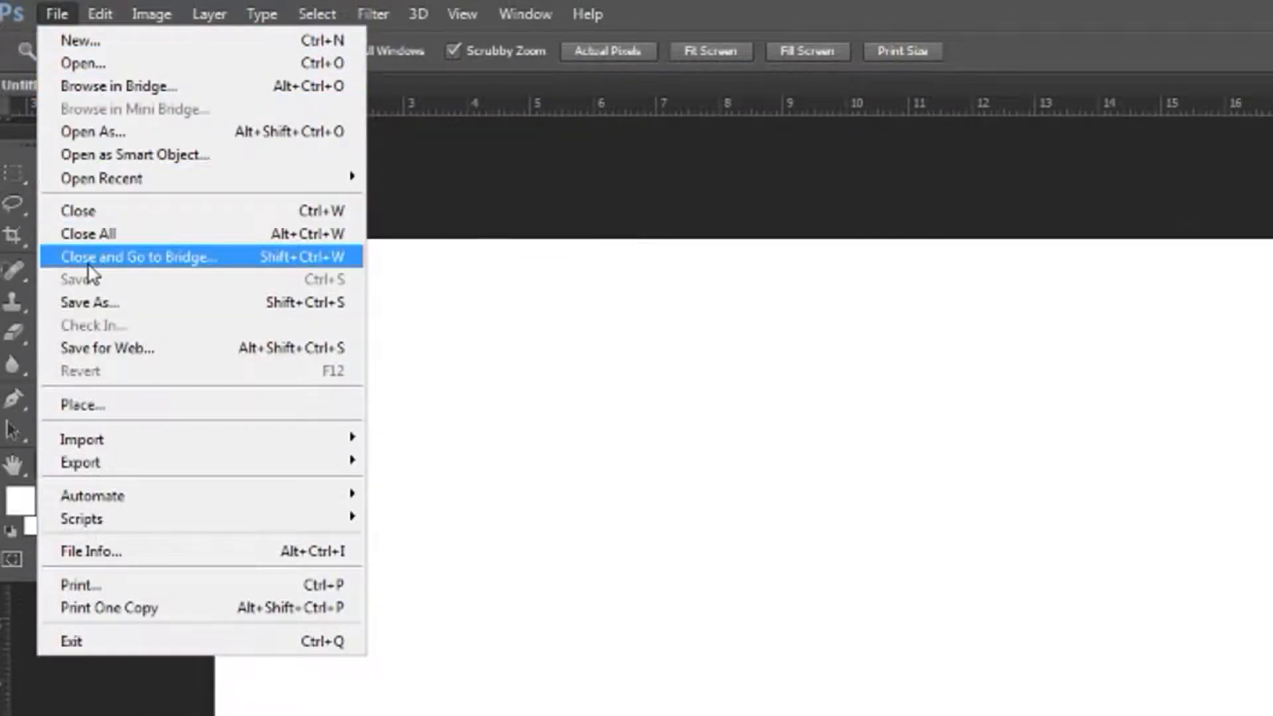
{"action": "left_click", "coordinate": [126, 403]}
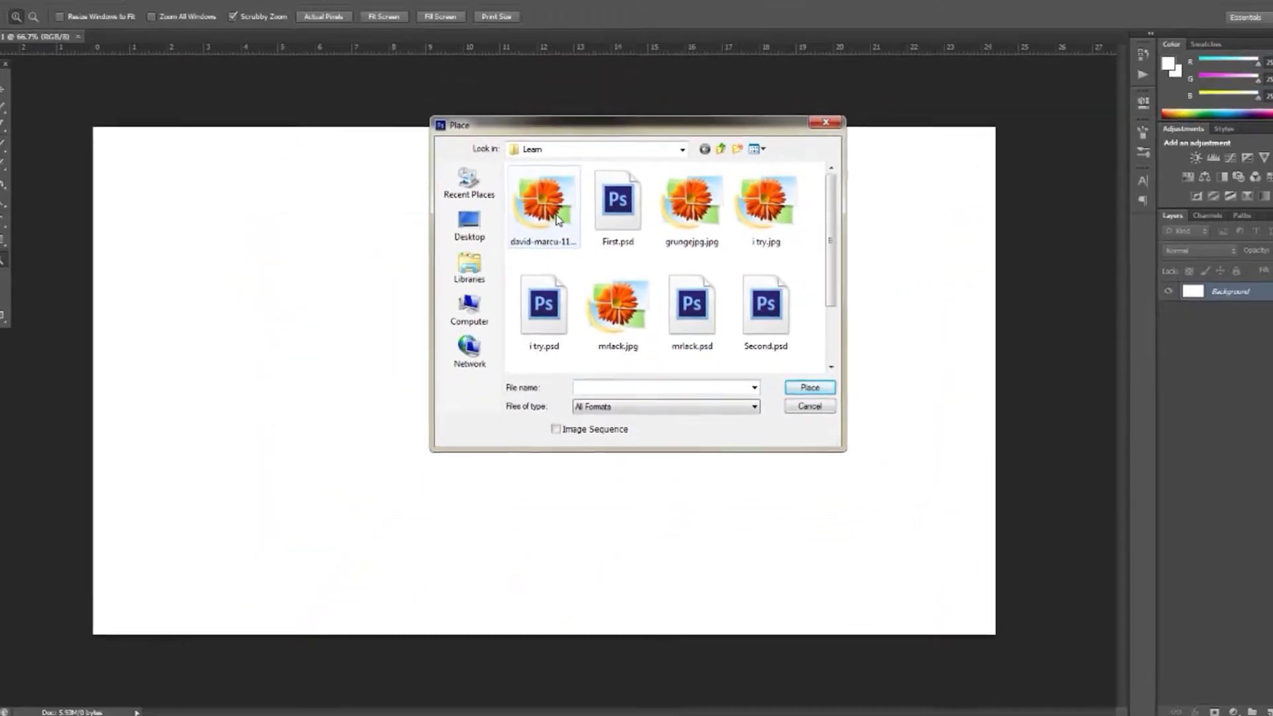
{"action": "double_click", "coordinate": [494, 199]}
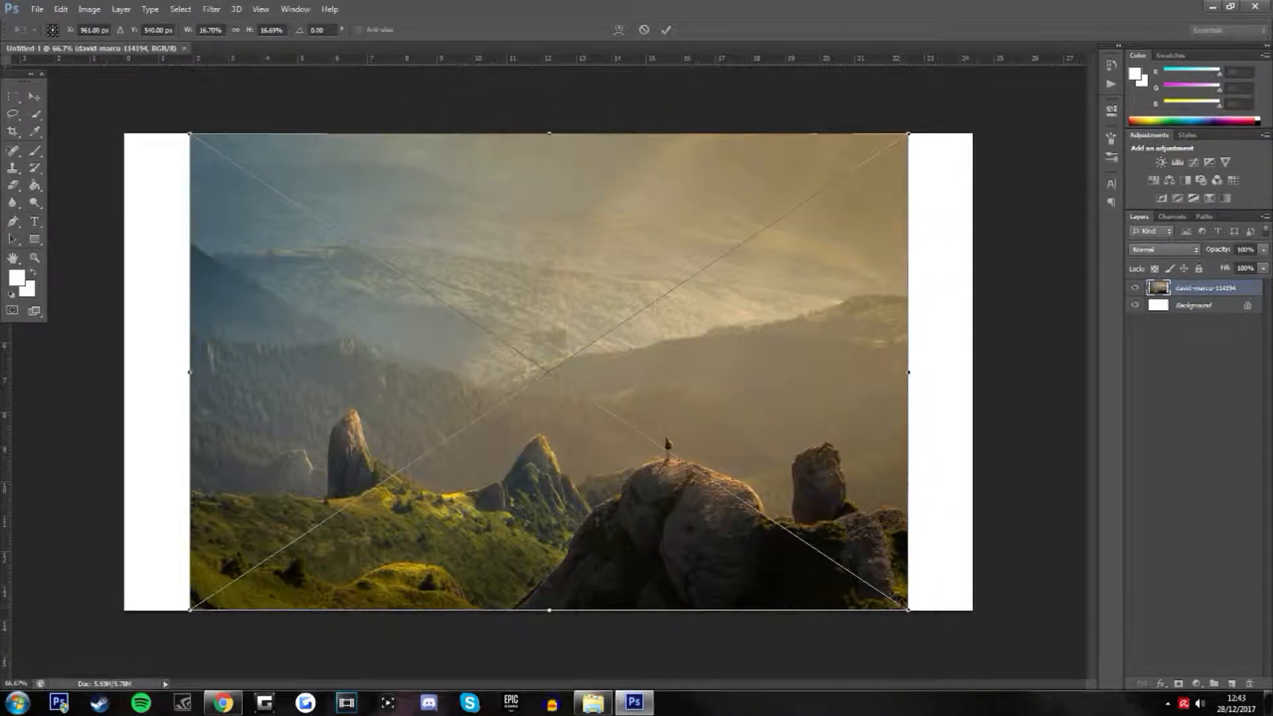
Enlarge and reposition the placed landscape photo so it covers the whole canvas, and rasterize its layer
{"action": "left_click_drag", "start_coordinate": [909, 610], "coordinate": [962, 646]}
{"action": "left_click_drag", "start_coordinate": [862, 559], "coordinate": [874, 550]}
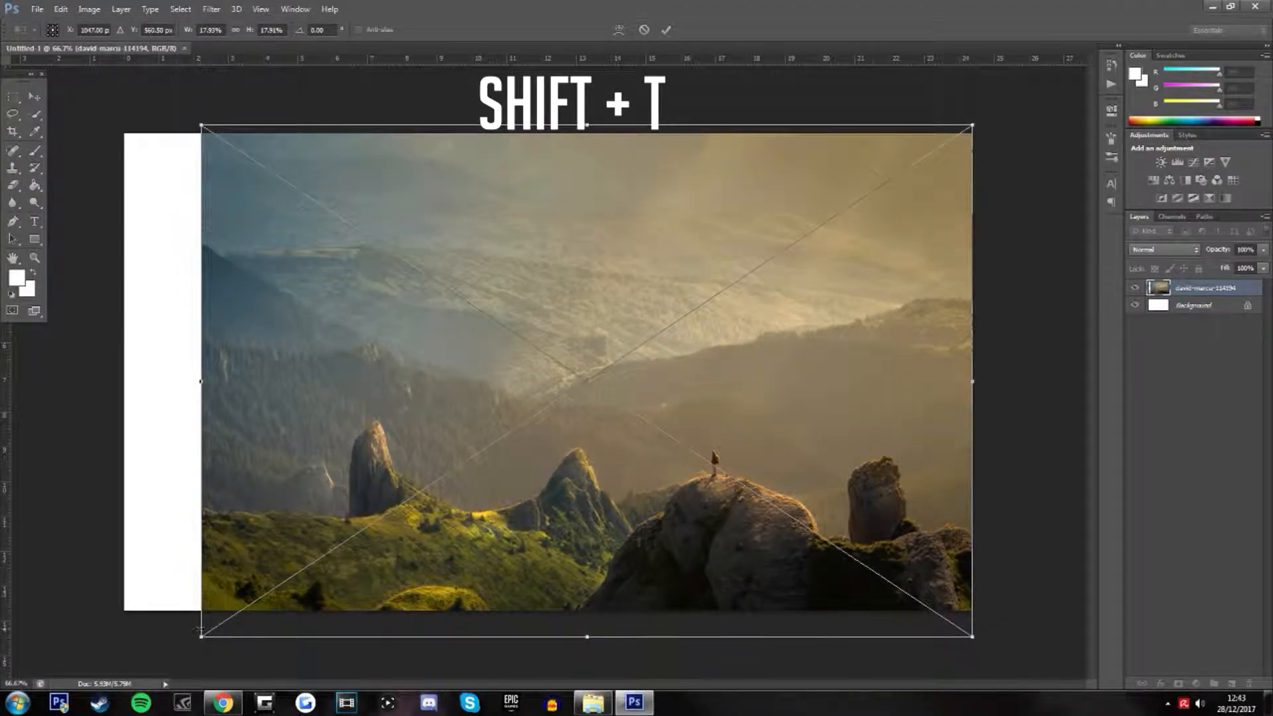
{"action": "left_click_drag", "start_coordinate": [202, 125], "coordinate": [151, 91]}
{"action": "left_click_drag", "start_coordinate": [254, 224], "coordinate": [227, 230]}
{"action": "left_click_drag", "start_coordinate": [945, 639], "coordinate": [1003, 678]}
{"action": "left_click_drag", "start_coordinate": [851, 505], "coordinate": [820, 437]}
{"action": "key", "text": "Return"}
{"action": "right_click", "coordinate": [1186, 292]}
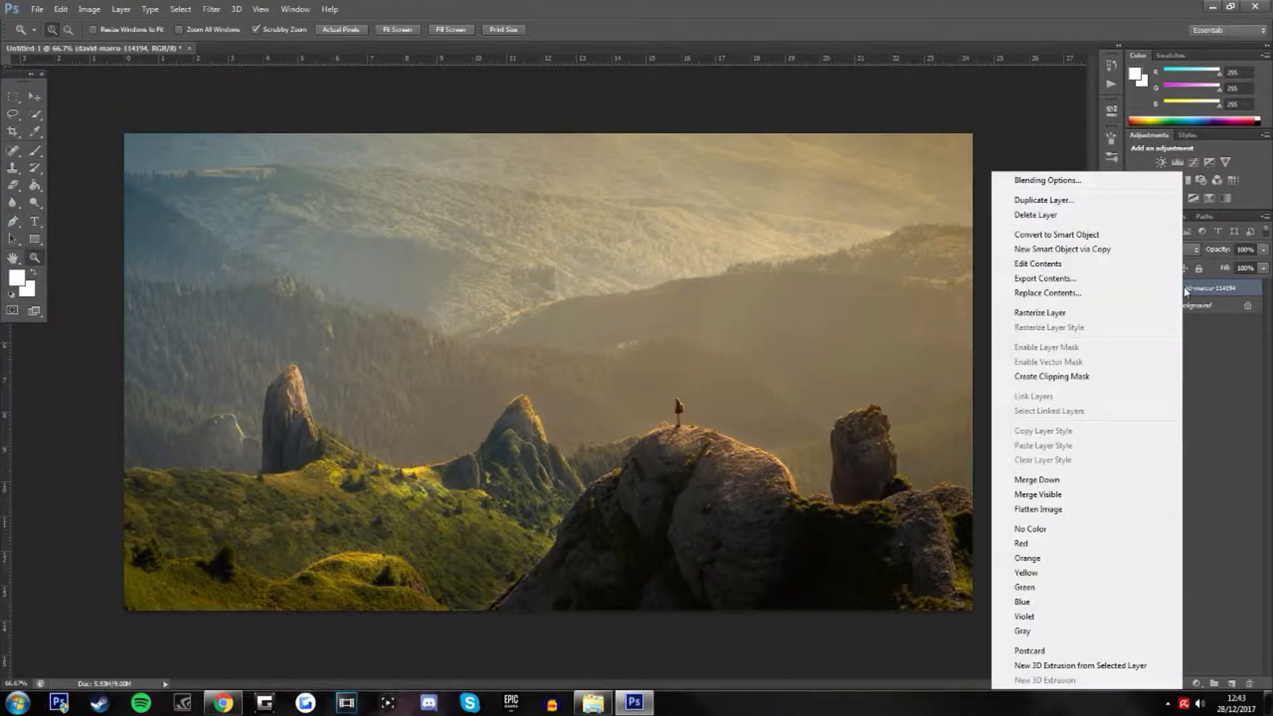
{"action": "left_click", "coordinate": [1086, 312]}
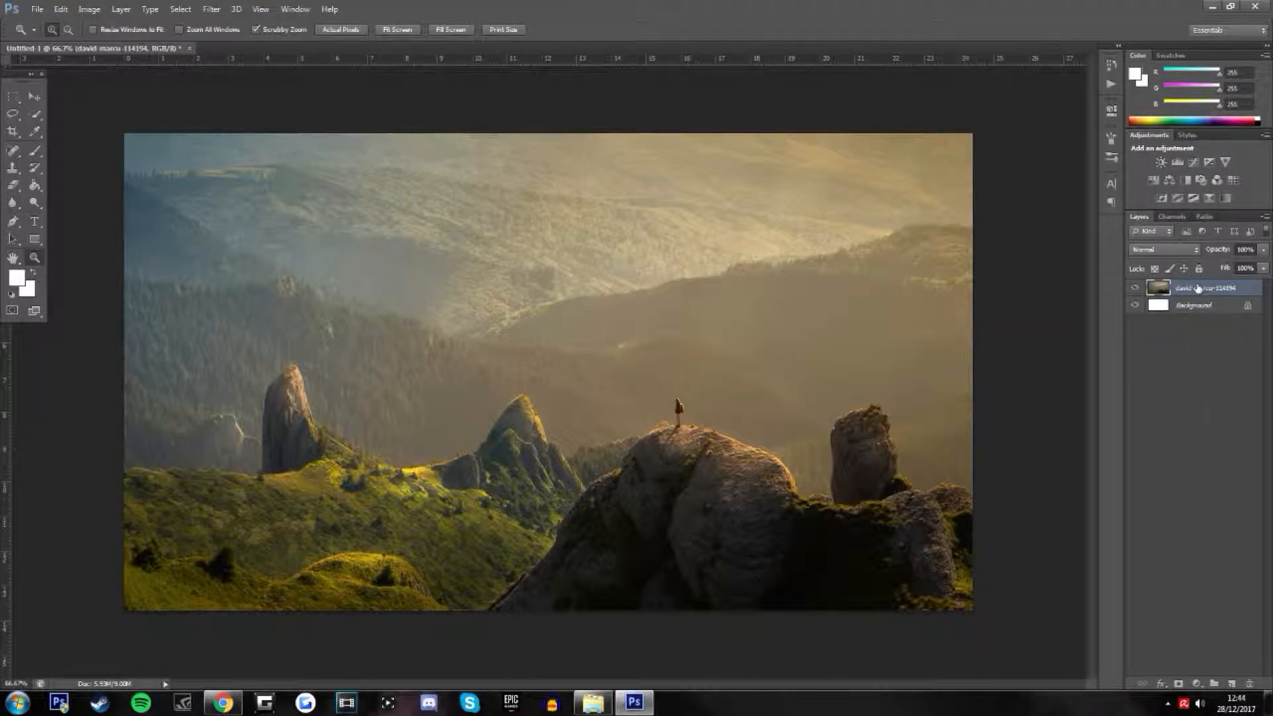
Try a Black & White adjustment layer with the Maximum Black and Default presets, and delete that layer
{"action": "left_click", "coordinate": [1187, 180]}
{"action": "left_click", "coordinate": [1028, 143]}
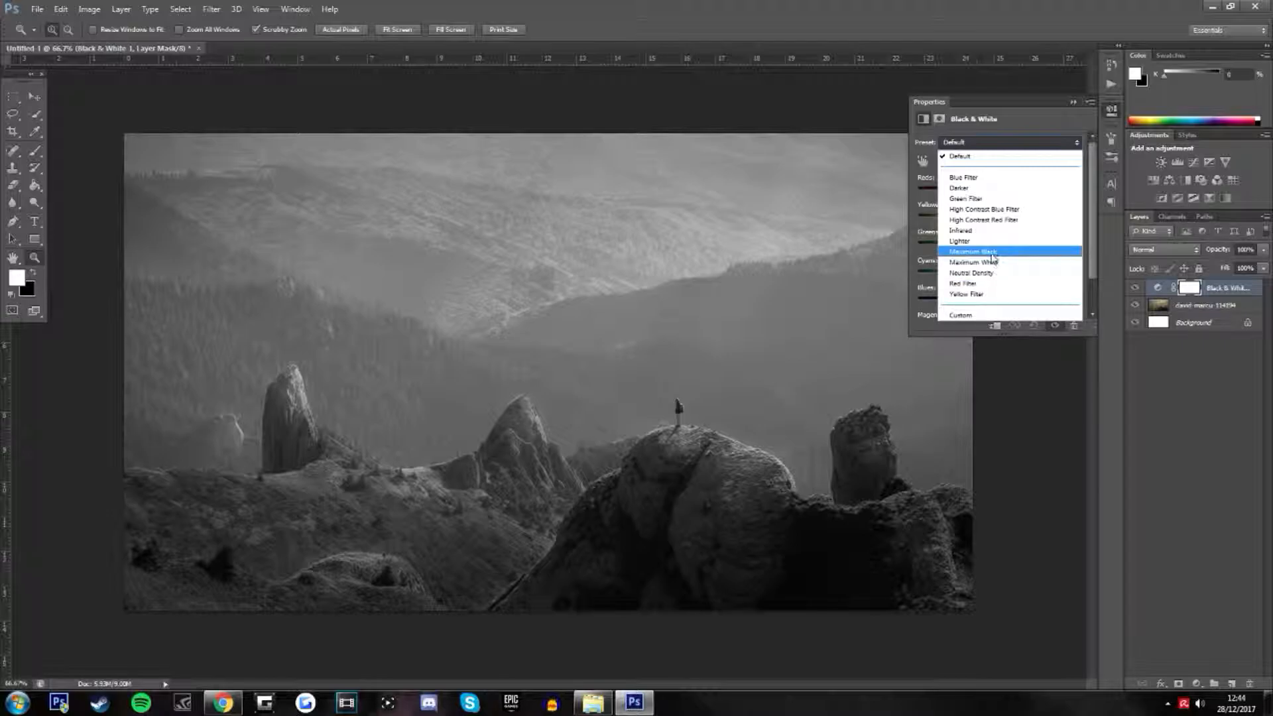
{"action": "left_click", "coordinate": [988, 252]}
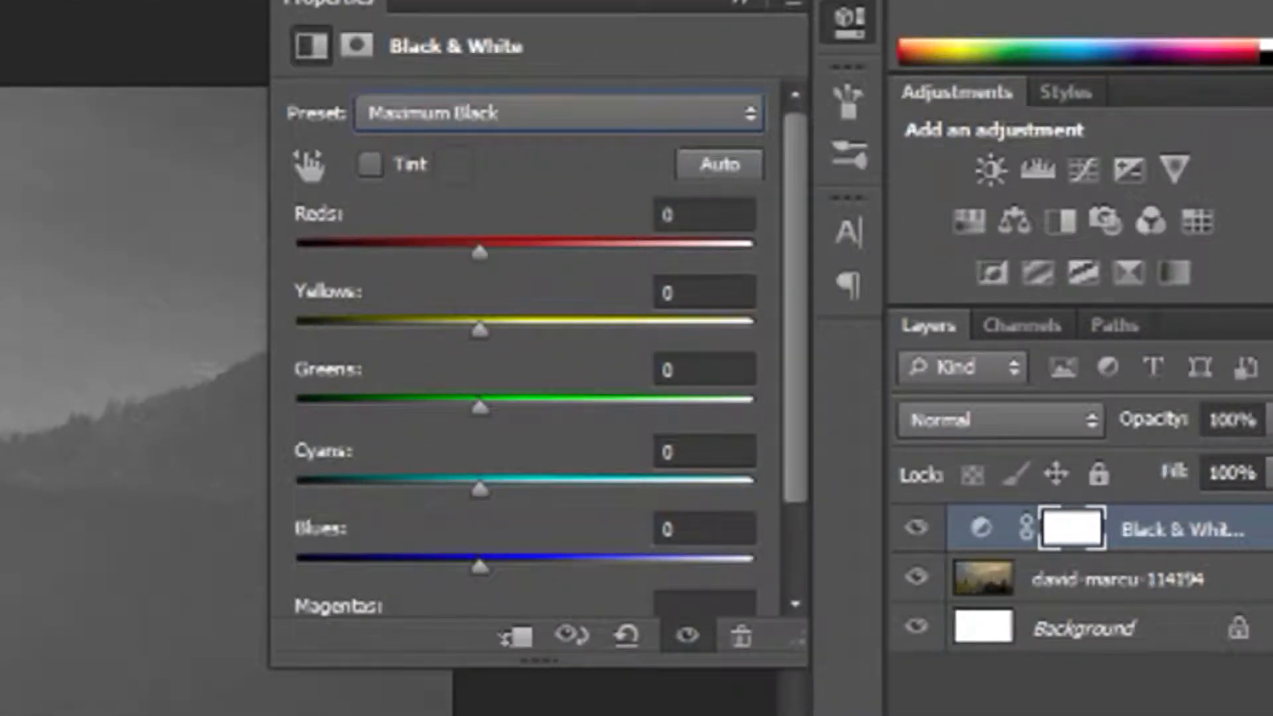
{"action": "left_click", "coordinate": [474, 119]}
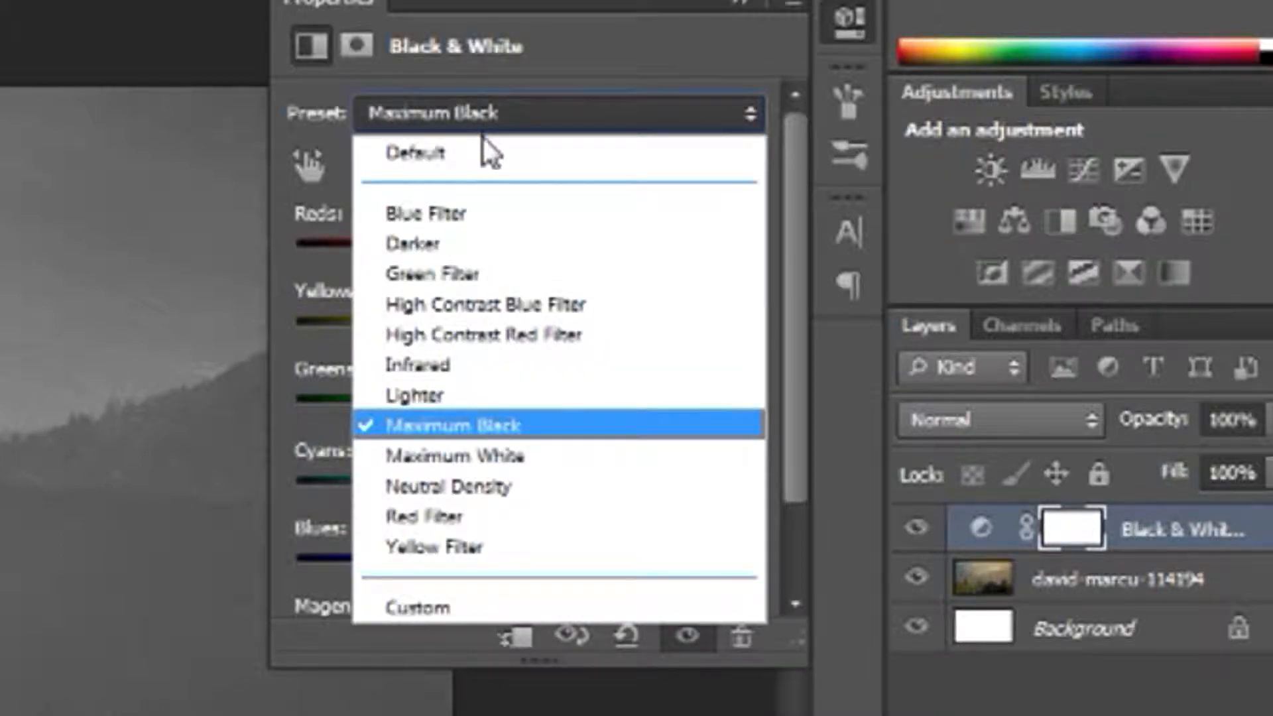
{"action": "left_click", "coordinate": [484, 144]}
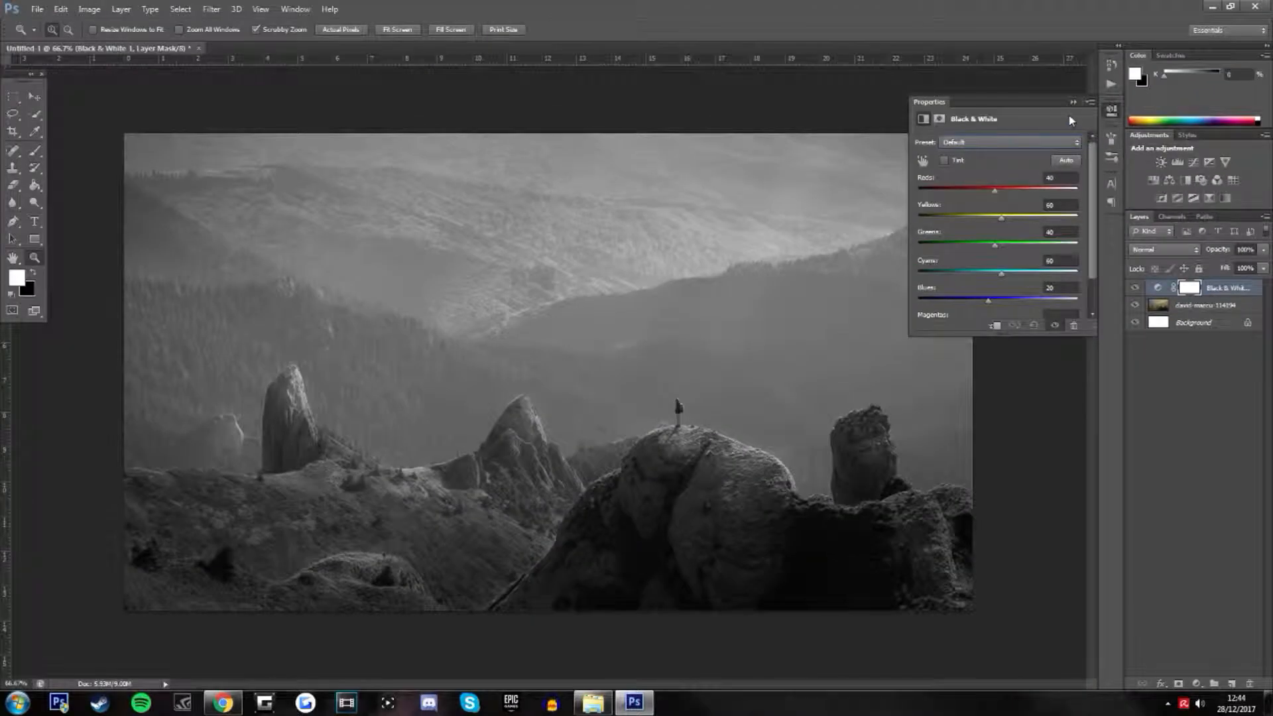
{"action": "left_click", "coordinate": [1074, 102]}
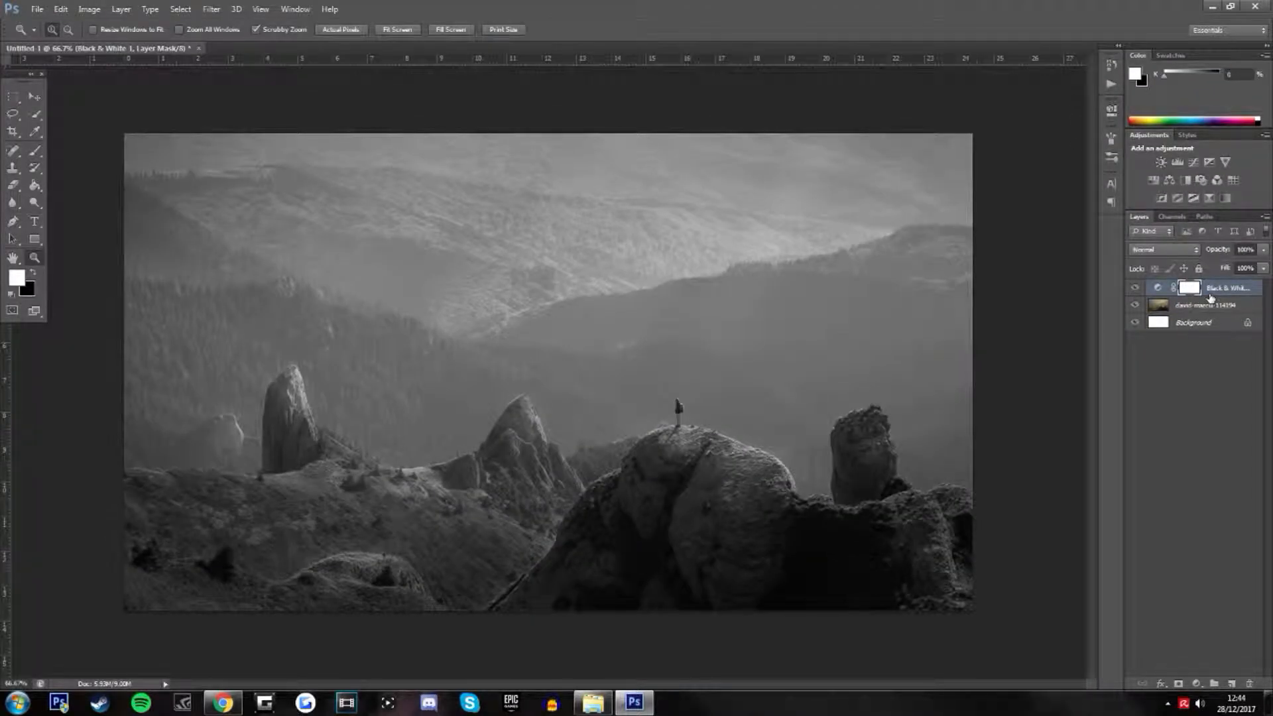
{"action": "key", "text": "Delete"}
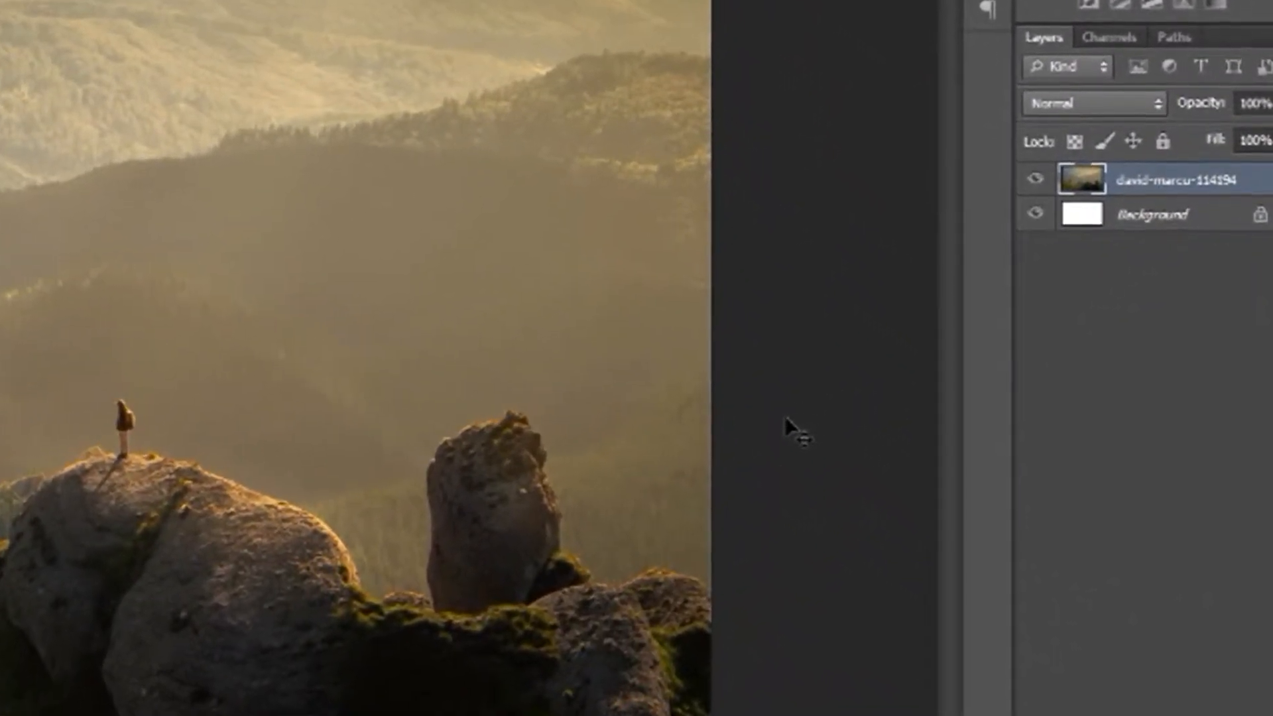
Apply Hue/Saturation to the landscape photo with Saturation -100 and Lightness -40
{"action": "key", "text": "ctrl+u"}
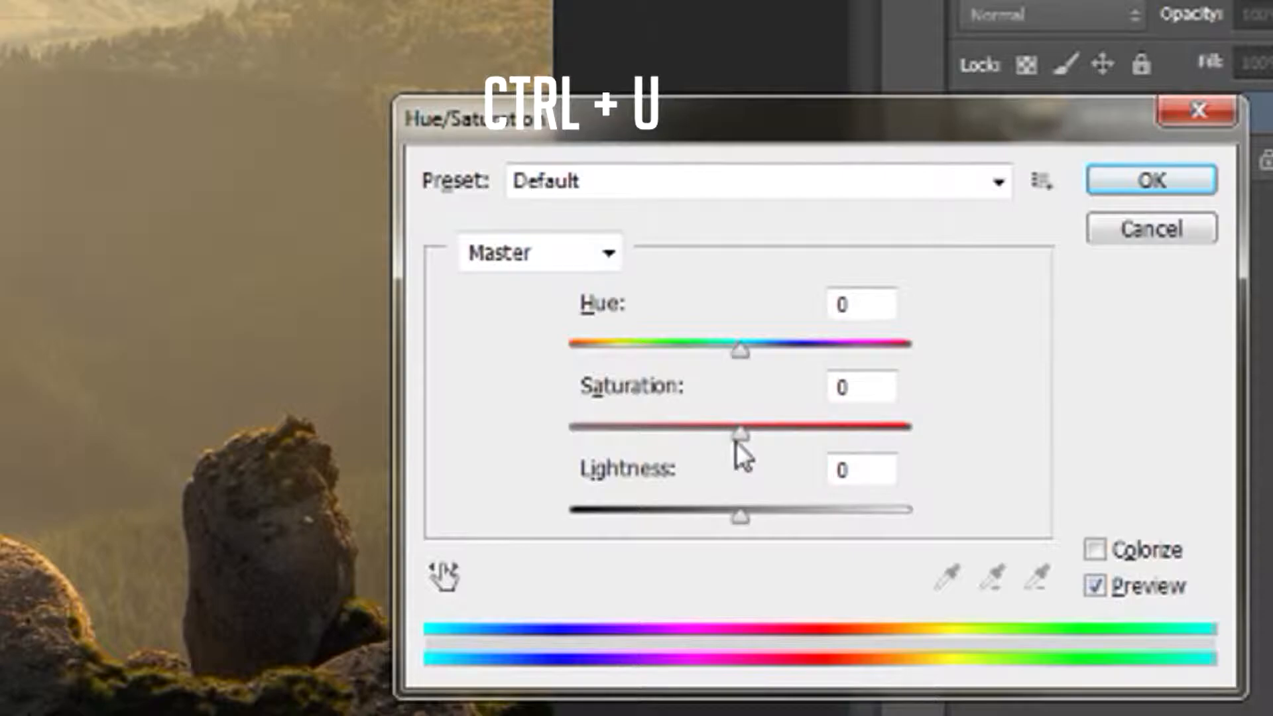
{"action": "left_click_drag", "start_coordinate": [740, 438], "coordinate": [567, 443]}
{"action": "left_click_drag", "start_coordinate": [736, 518], "coordinate": [671, 516]}
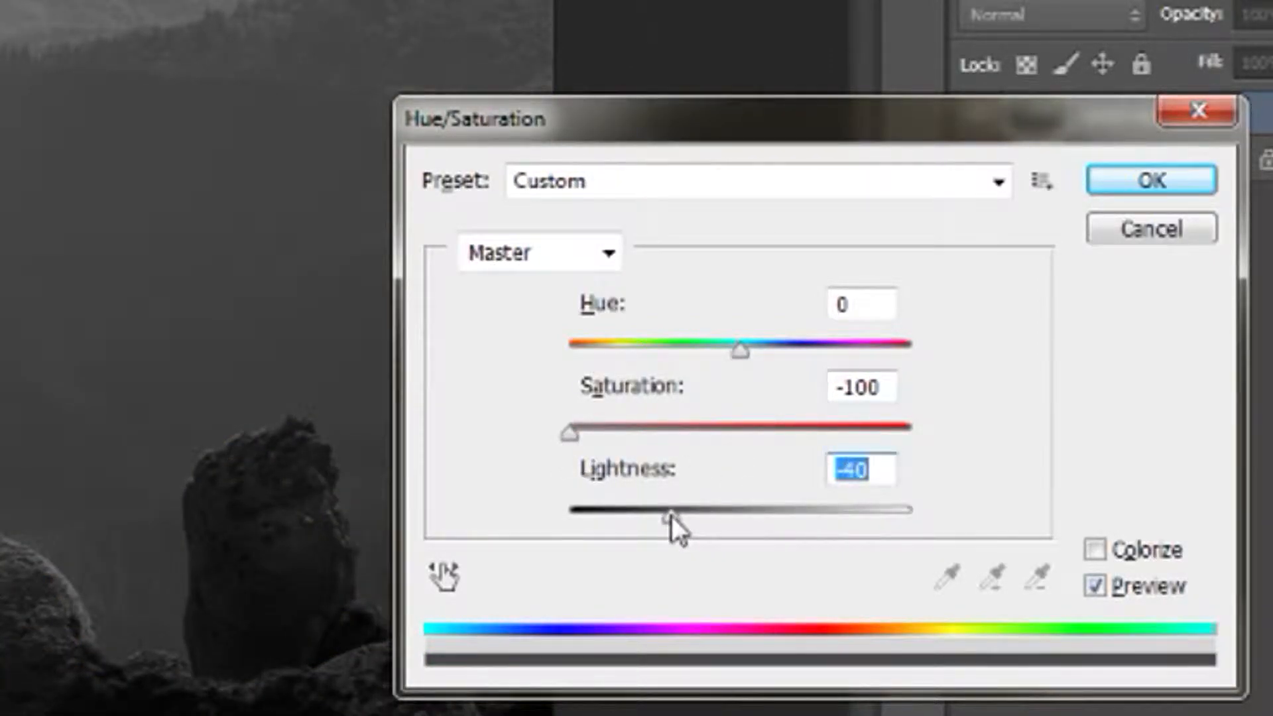
{"action": "left_click", "coordinate": [1106, 179]}
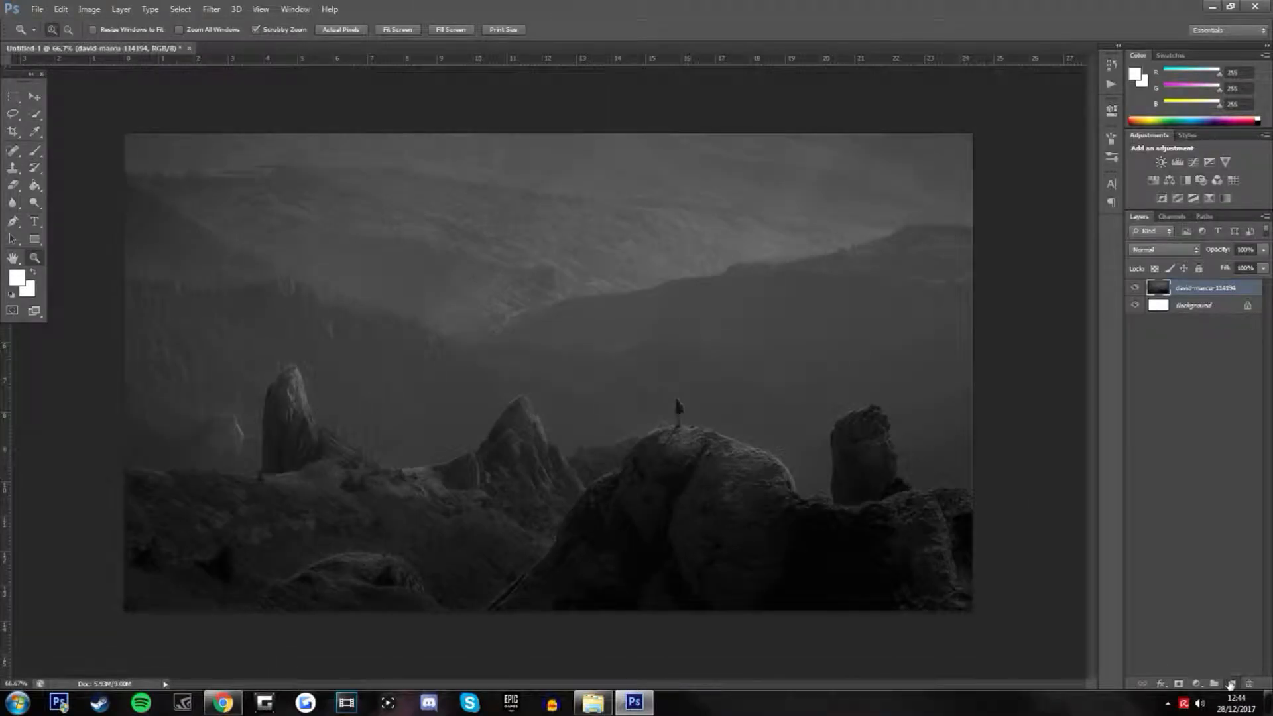
Add a new layer above the photo and choose the Brush tool with the soft round tip at 1057 px
{"action": "left_click", "coordinate": [1230, 683]}
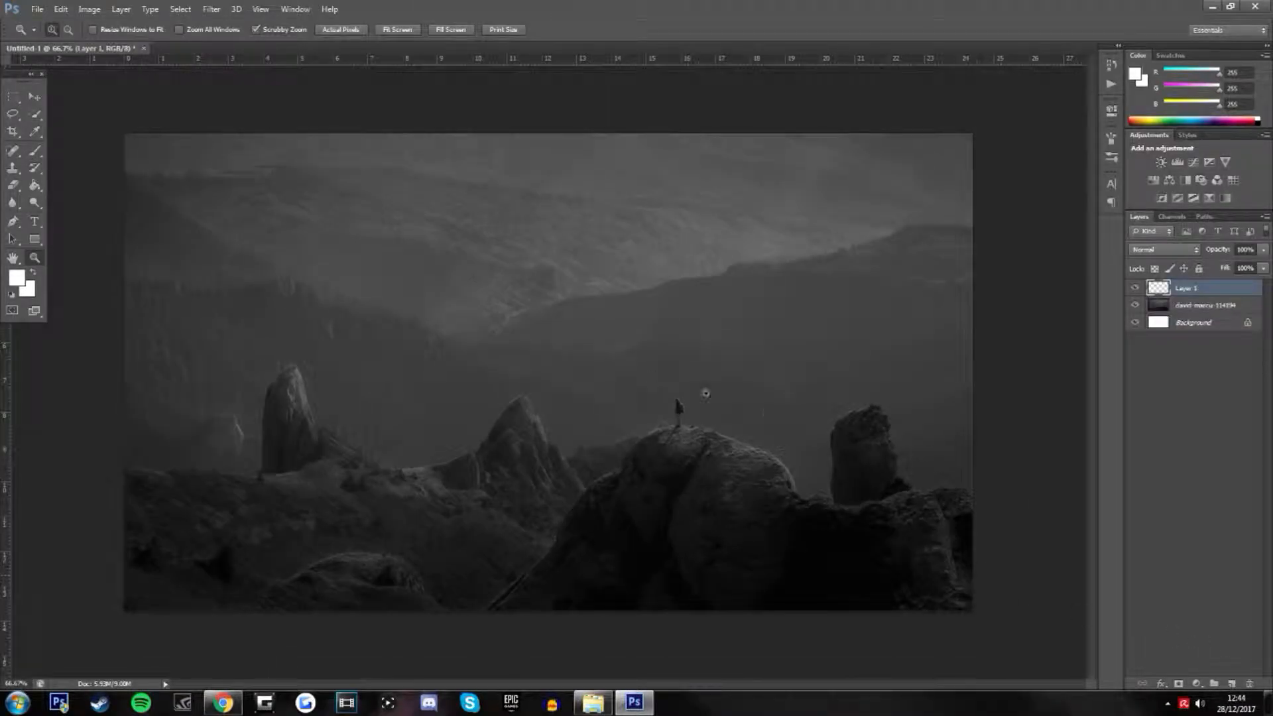
{"action": "left_click", "coordinate": [37, 152]}
{"action": "left_click", "coordinate": [66, 152]}
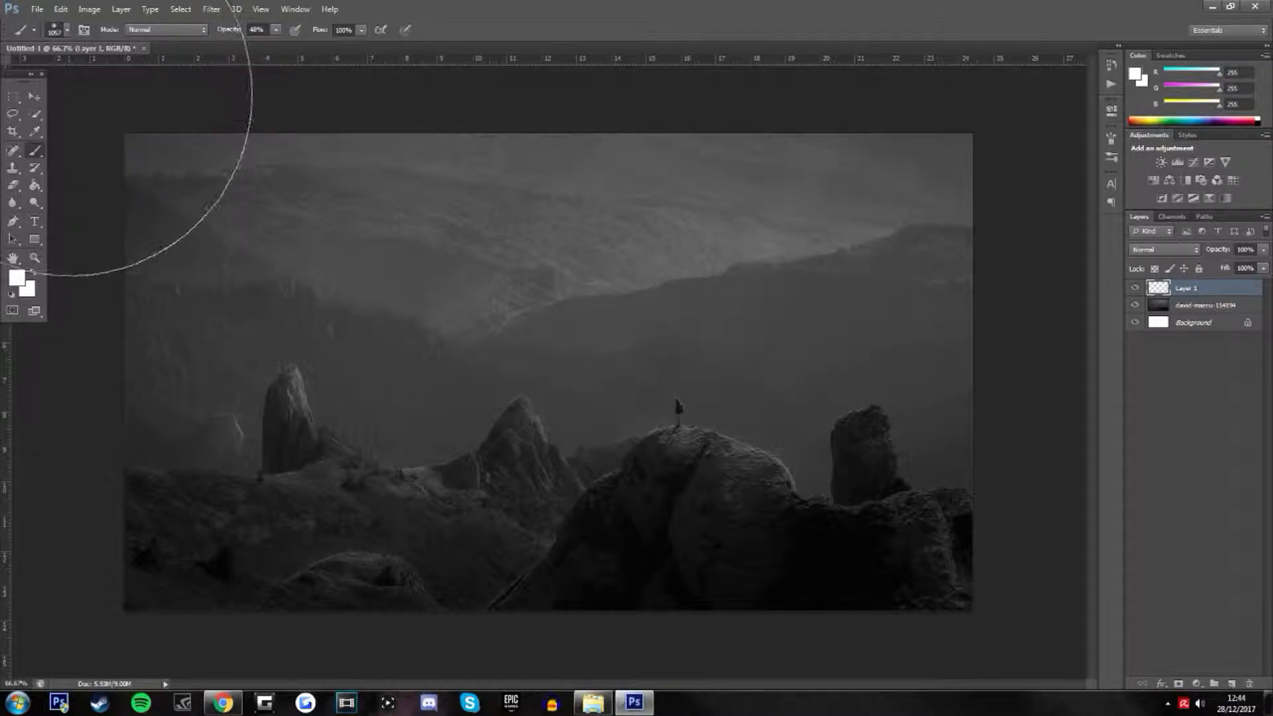
{"action": "left_click", "coordinate": [54, 30]}
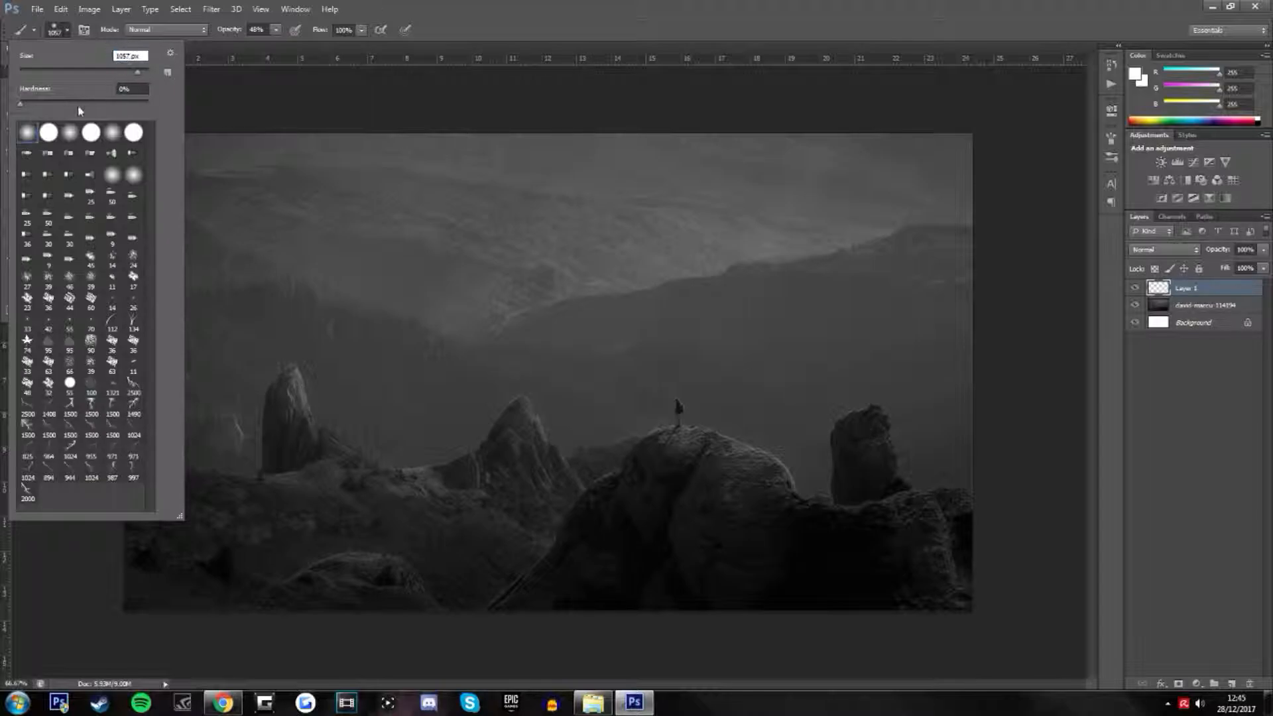
{"action": "double_click", "coordinate": [25, 131]}
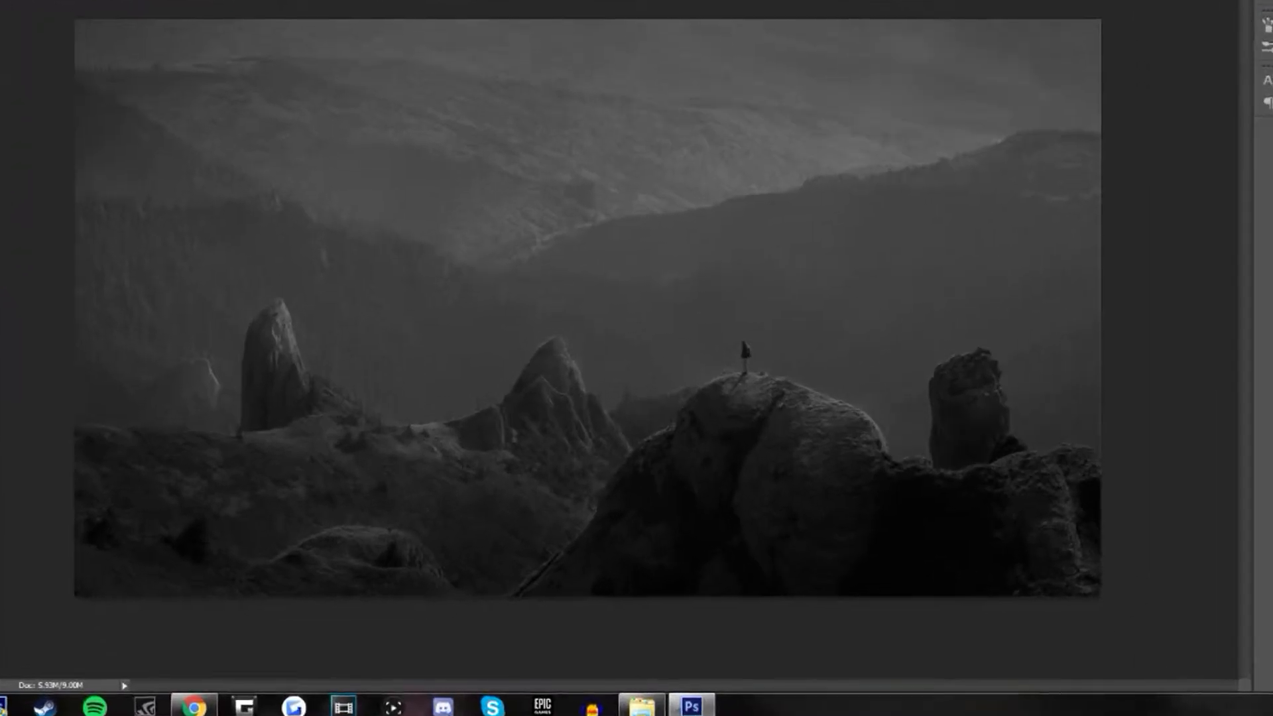
Set the foreground color to cyan 00f6ff and paint a soft glow over the photo's upper-left area on Layer 1
{"action": "left_click", "coordinate": [14, 278]}
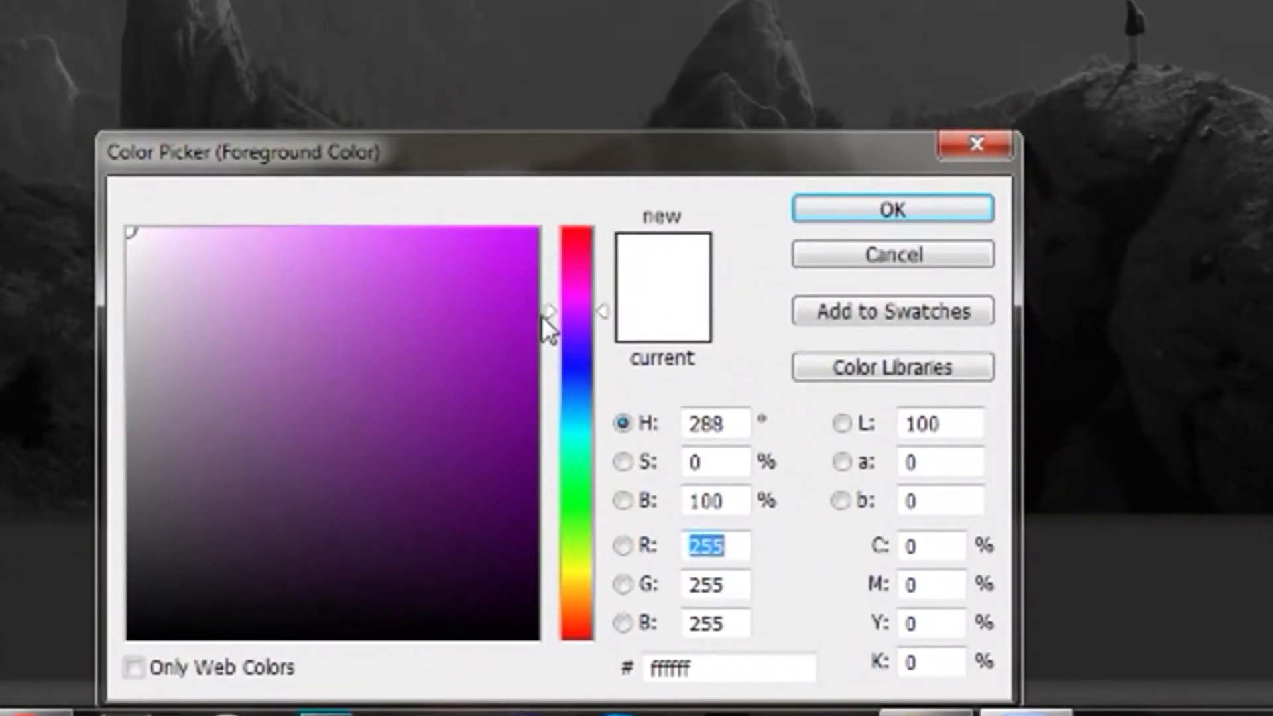
{"action": "left_click_drag", "start_coordinate": [584, 354], "coordinate": [585, 431]}
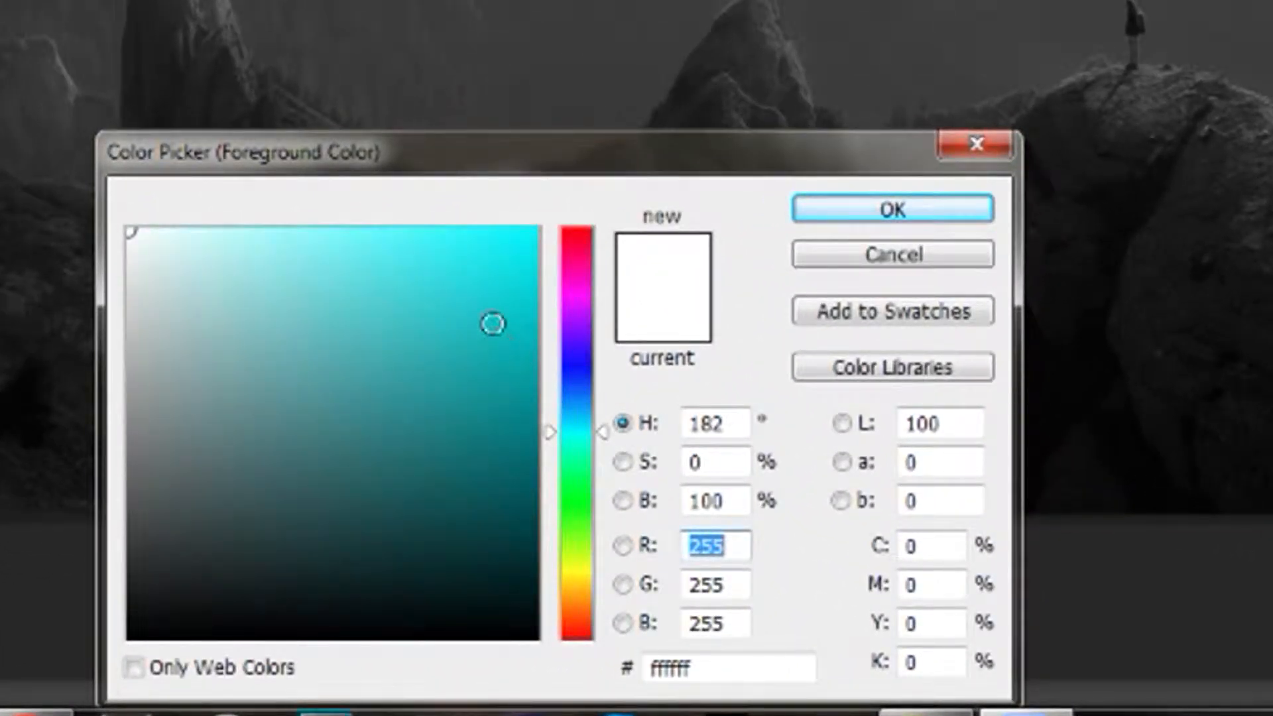
{"action": "left_click_drag", "start_coordinate": [491, 321], "coordinate": [565, 190]}
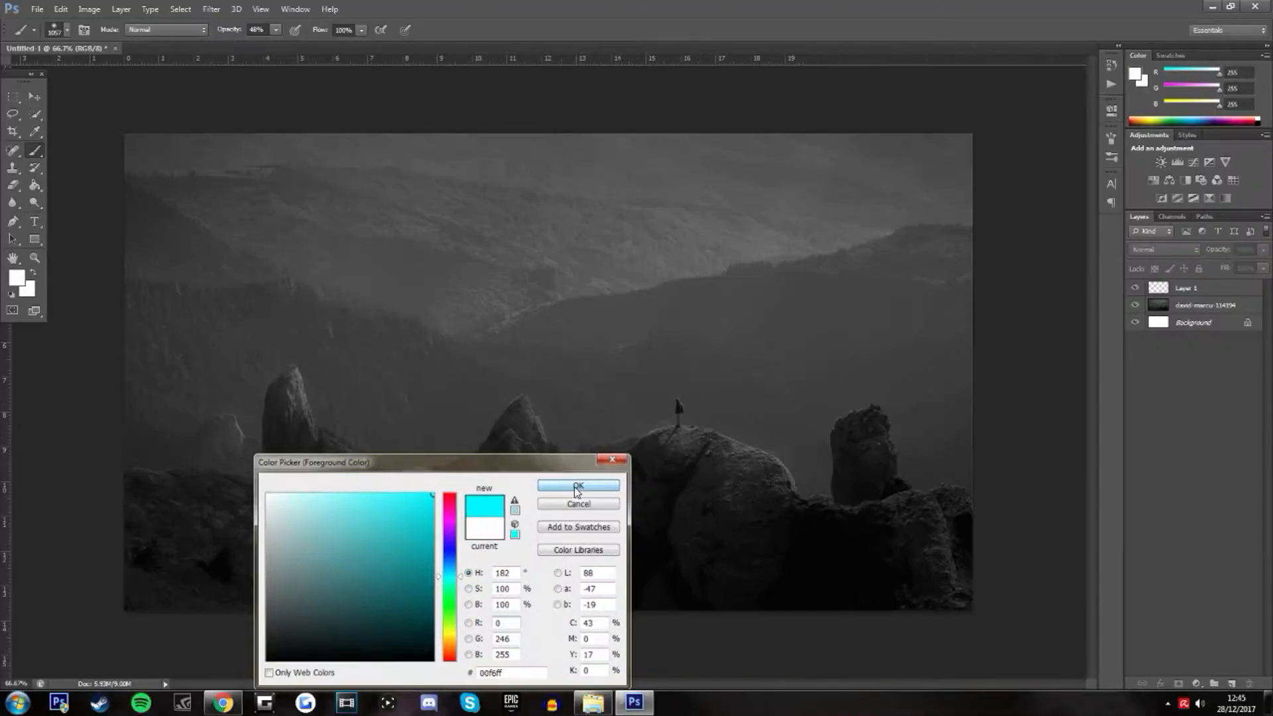
{"action": "left_click", "coordinate": [882, 211]}
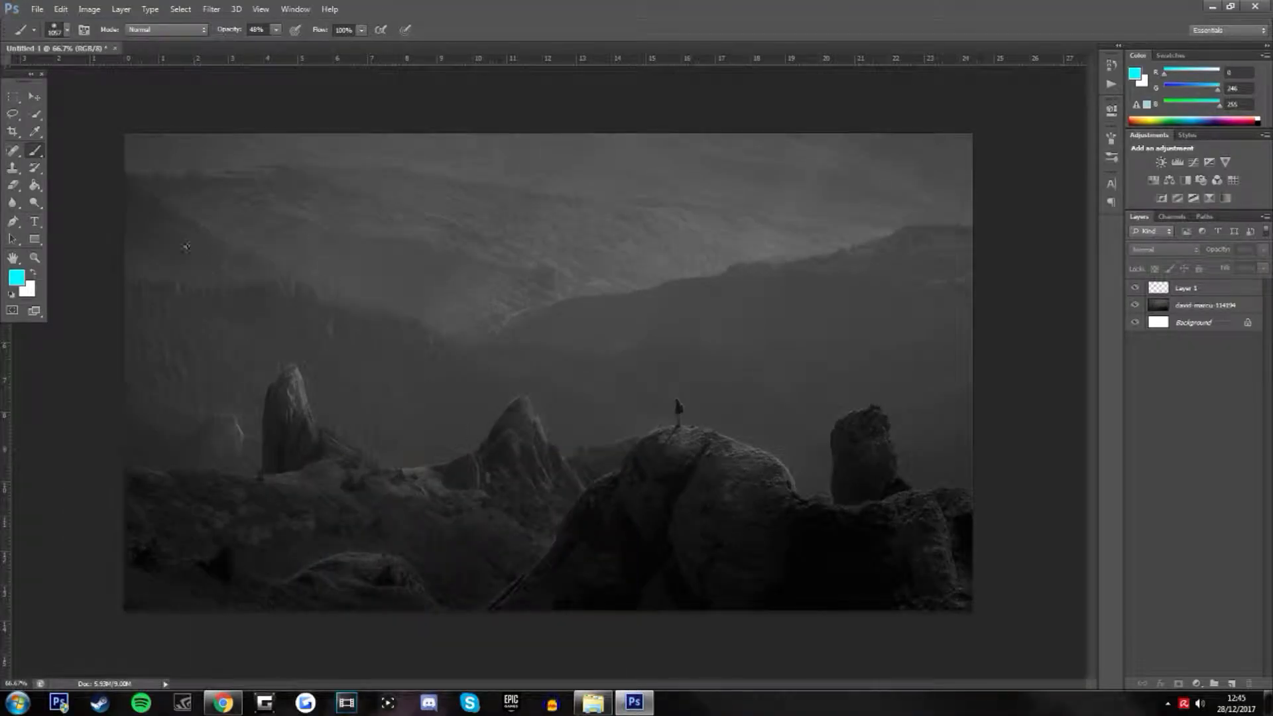
{"action": "left_click", "coordinate": [1212, 295]}
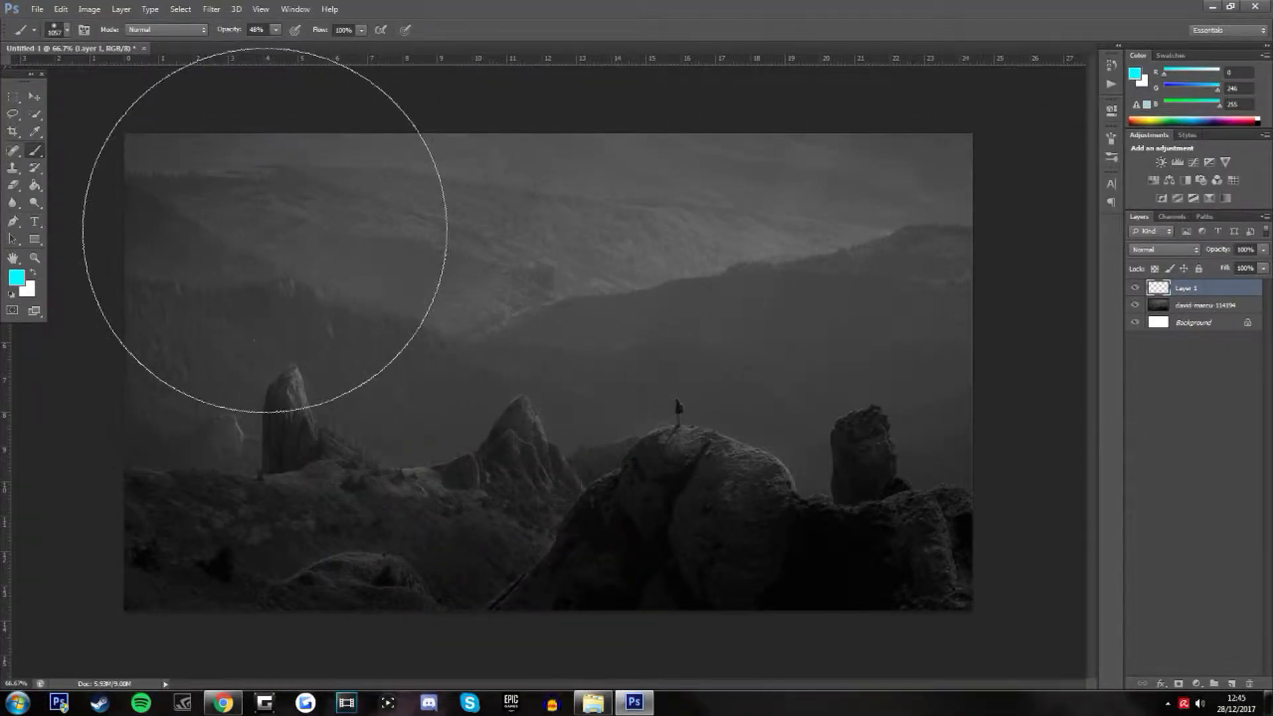
{"action": "left_click", "coordinate": [201, 258]}
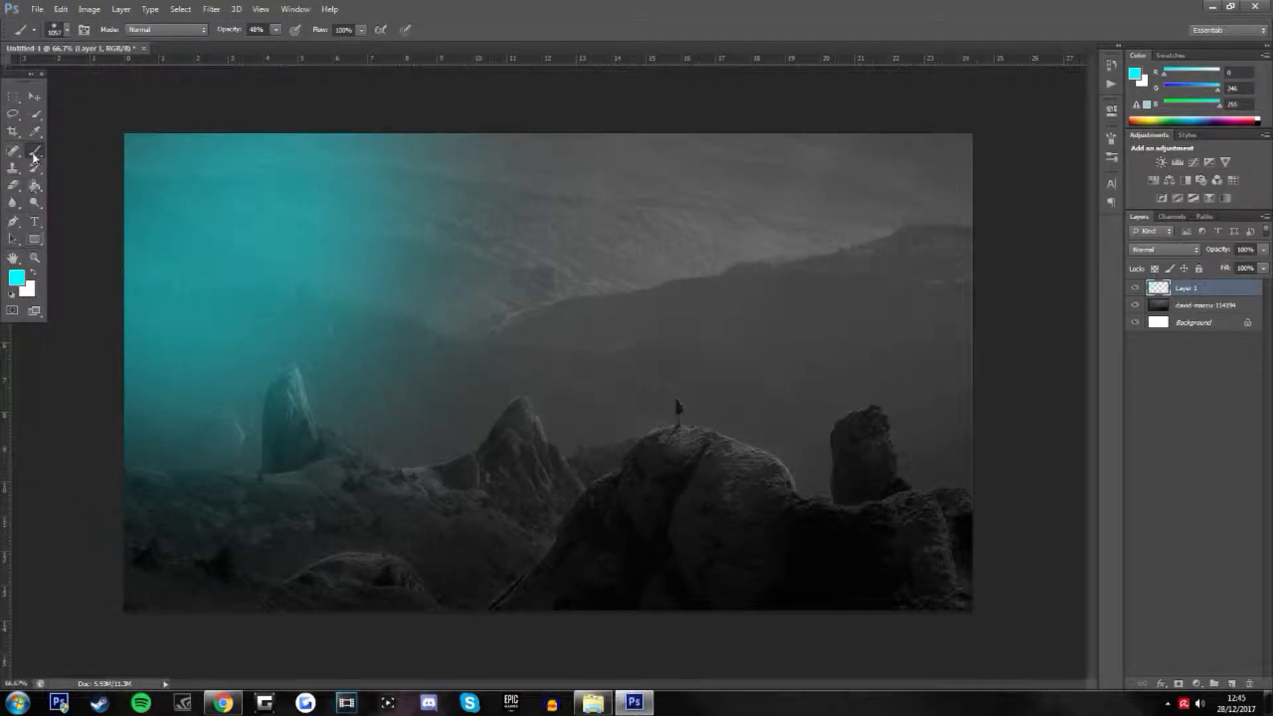
Set the foreground color to a bright green
{"action": "left_click", "coordinate": [22, 283]}
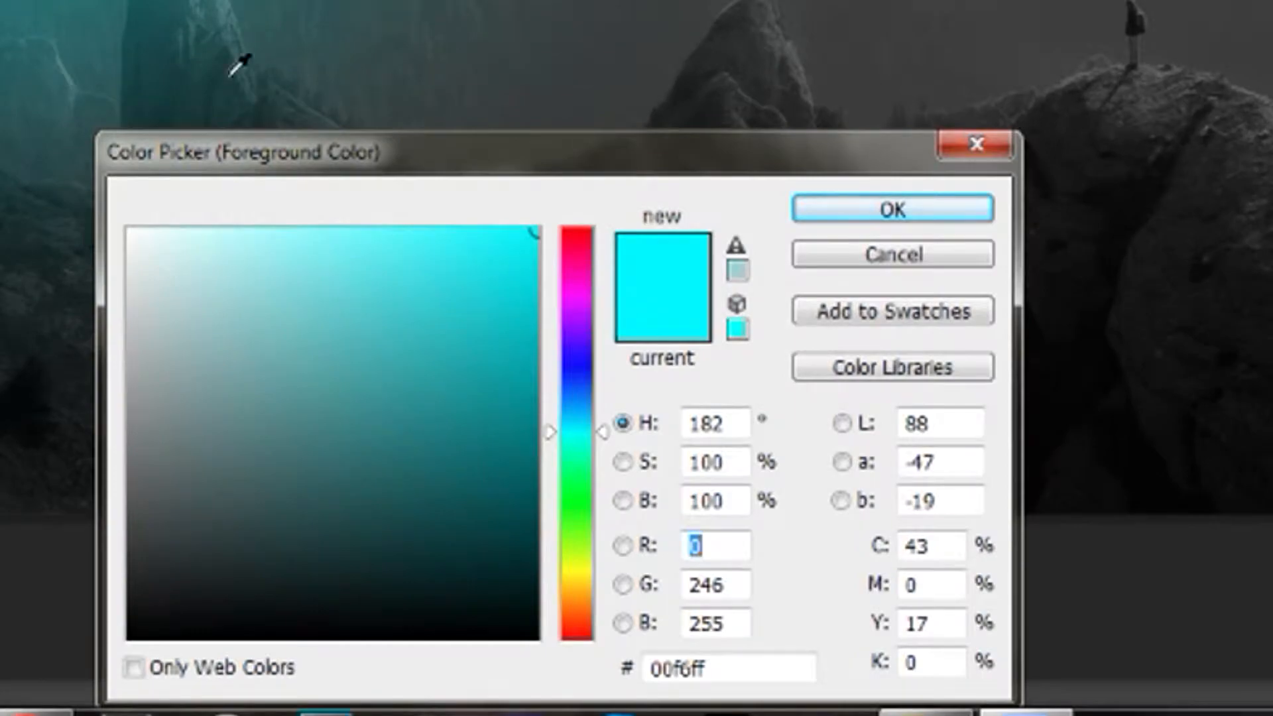
{"action": "left_click_drag", "start_coordinate": [579, 448], "coordinate": [583, 489]}
{"action": "left_click", "coordinate": [865, 209]}
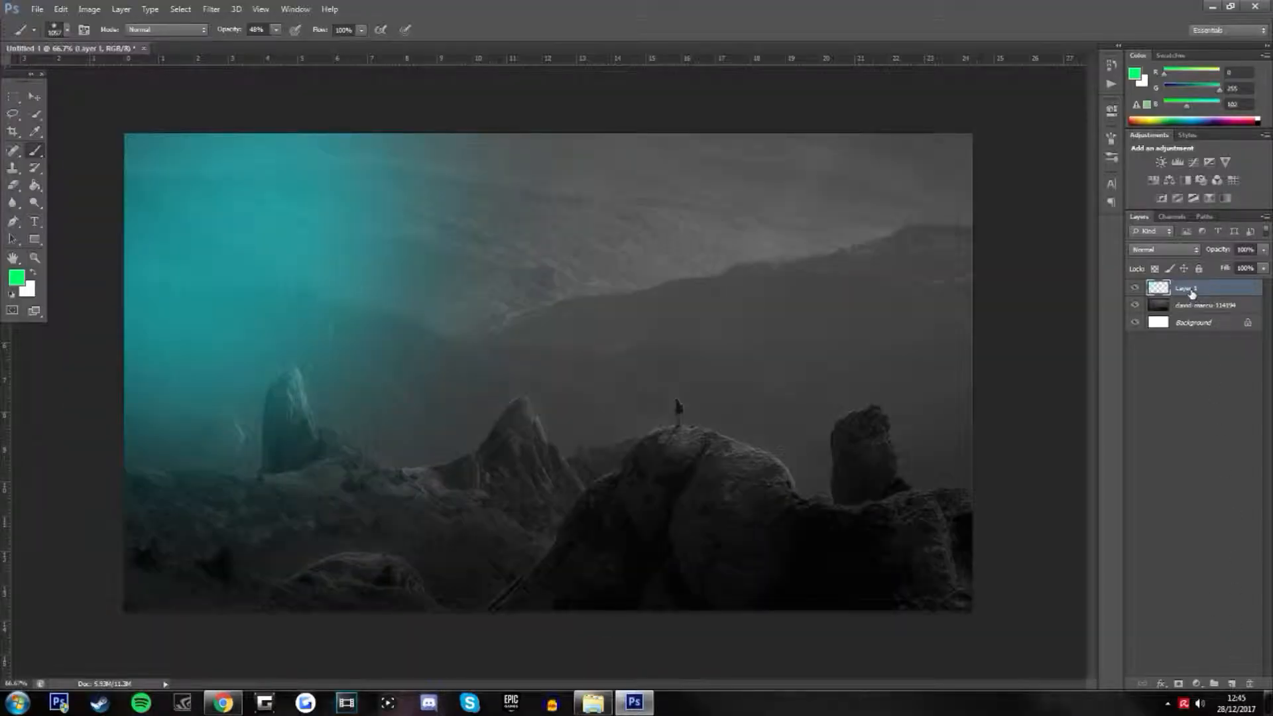
Rename the layer with the cyan glow as Blue
{"action": "double_click", "coordinate": [1189, 290]}
{"action": "key", "text": "Return"}
Add a new layer named Green and paint a soft green glow over the photo's lower-right area
{"action": "left_click", "coordinate": [1232, 684]}
{"action": "double_click", "coordinate": [1187, 290]}
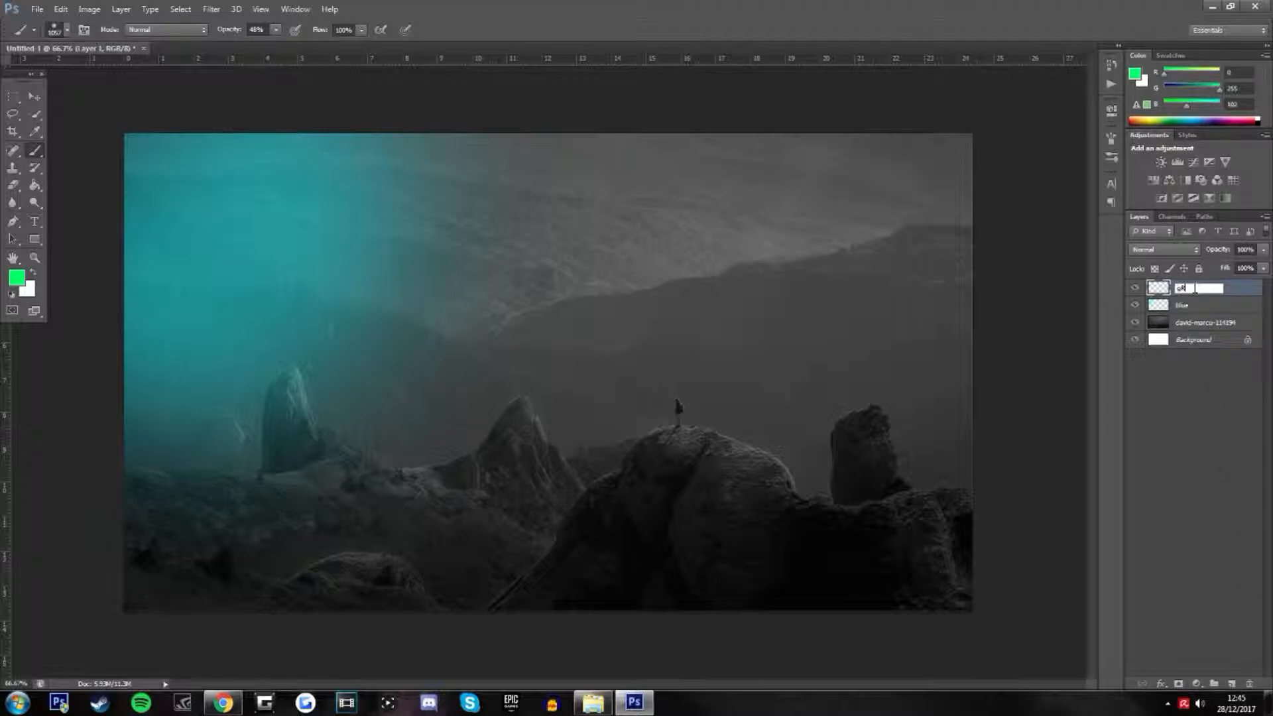
{"action": "type", "text": "Green"}
{"action": "key", "text": "Return"}
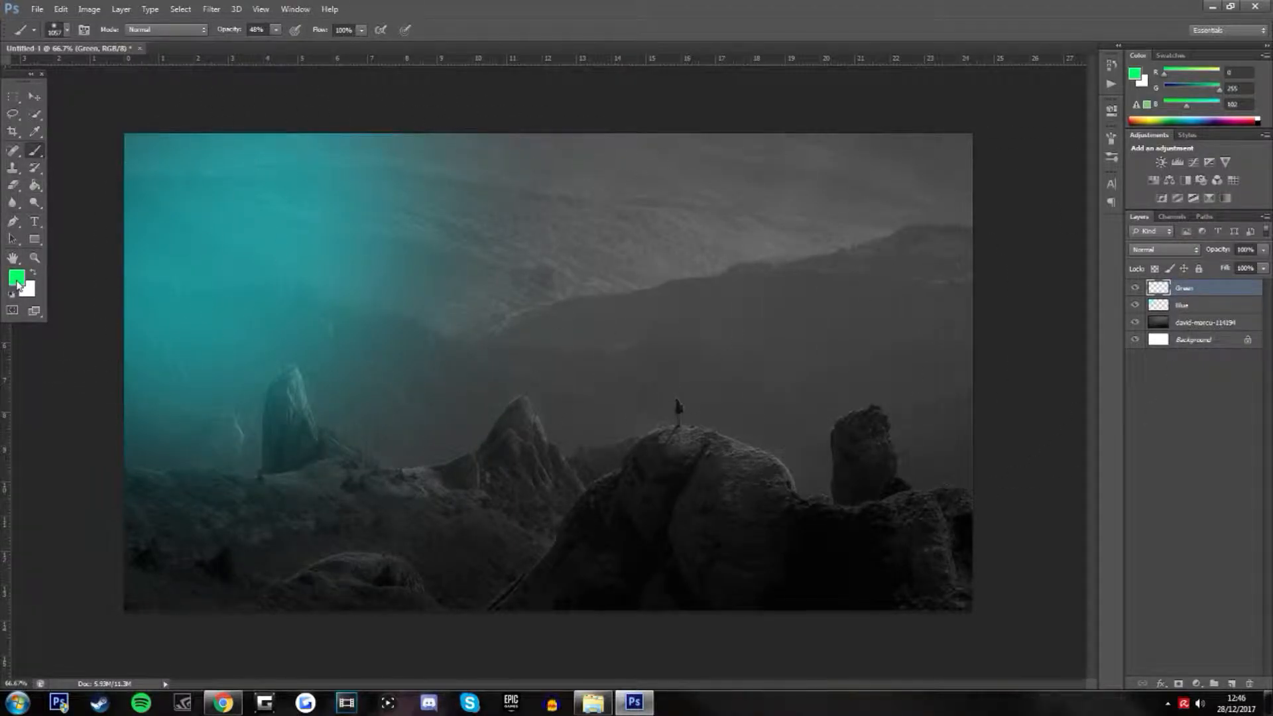
{"action": "left_click", "coordinate": [782, 540]}
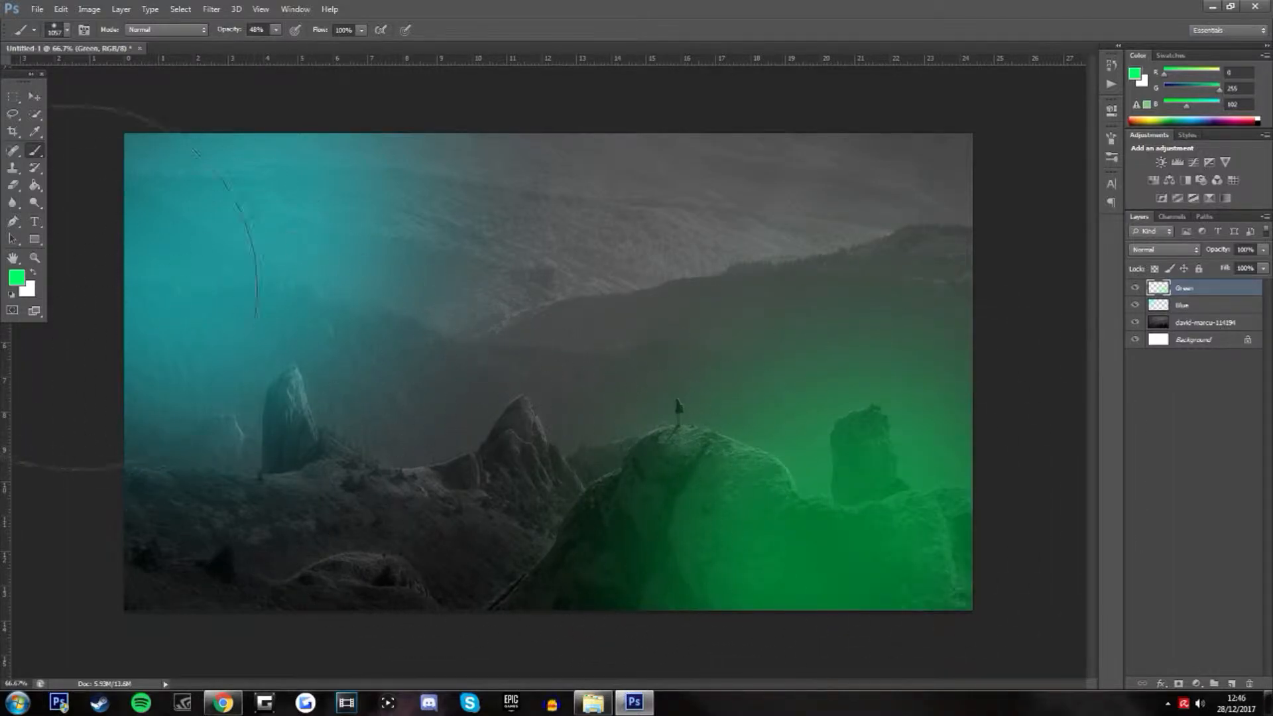
Add a new layer named Purple and paint a soft purple glow over the photo's upper-right corner
{"action": "left_click", "coordinate": [1232, 684]}
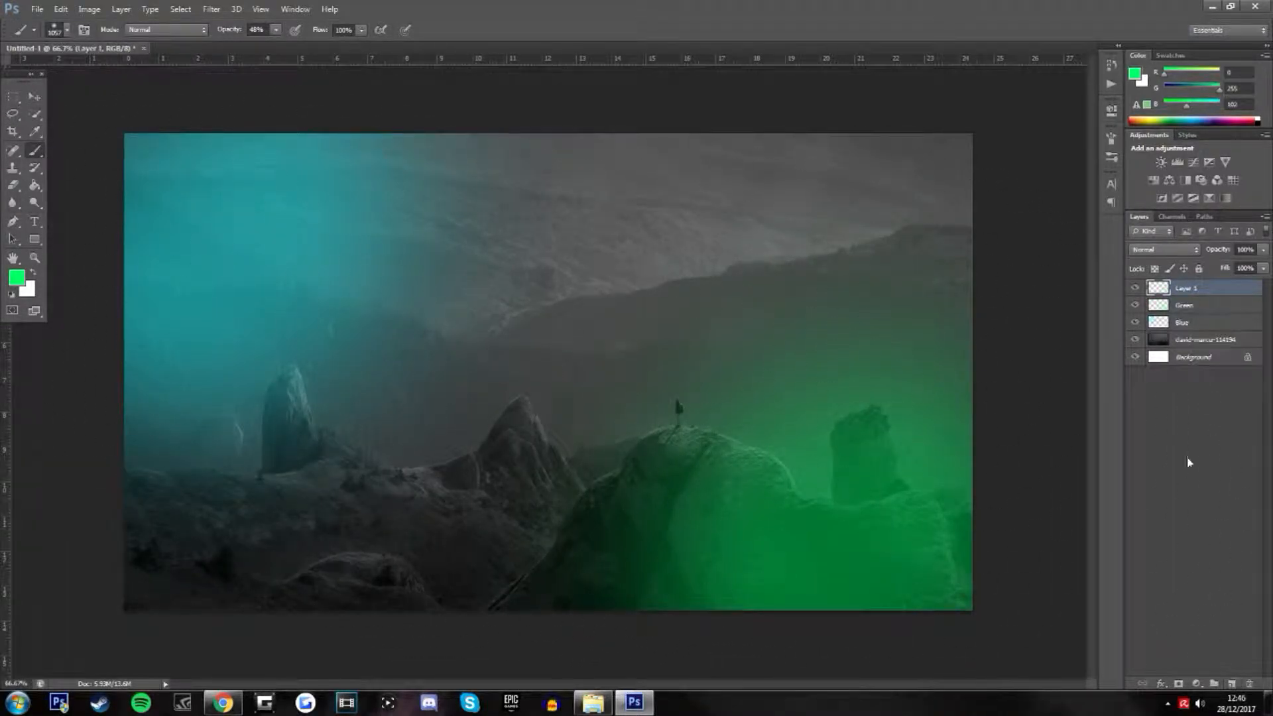
{"action": "double_click", "coordinate": [1184, 290]}
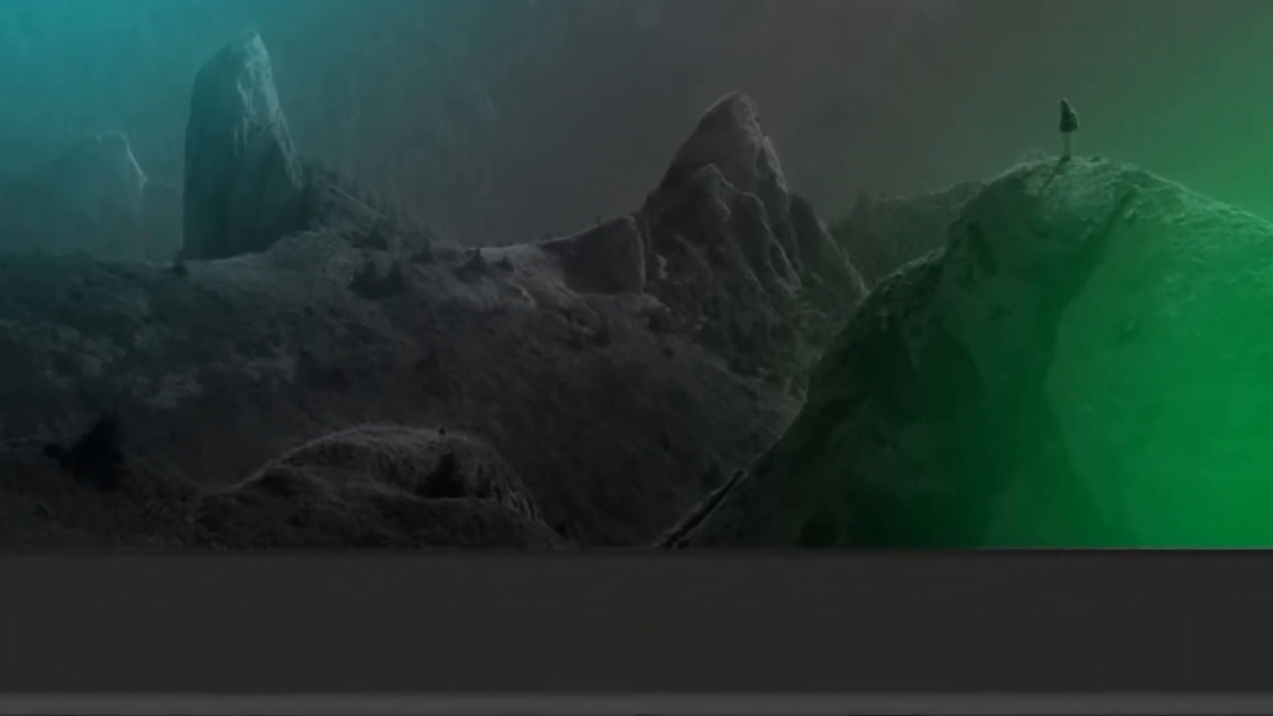
{"action": "left_click", "coordinate": [0, 312]}
{"action": "left_click_drag", "start_coordinate": [594, 458], "coordinate": [595, 356]}
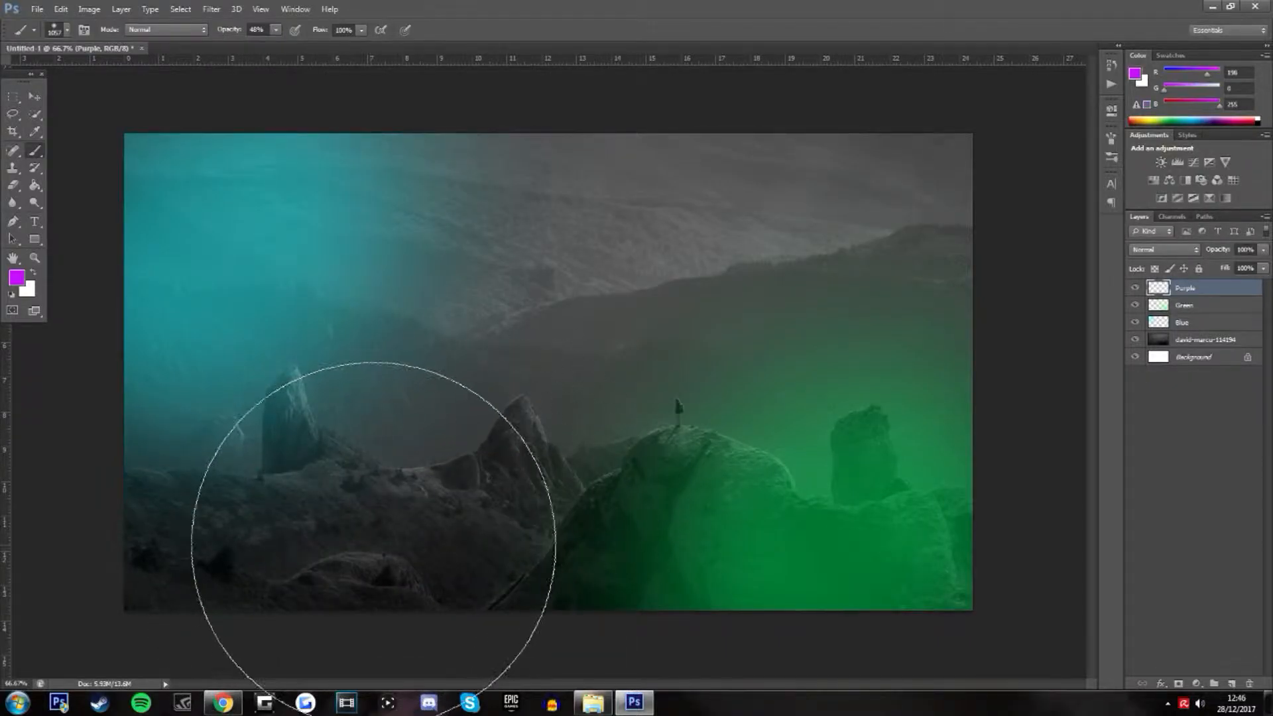
{"action": "left_click", "coordinate": [922, 162]}
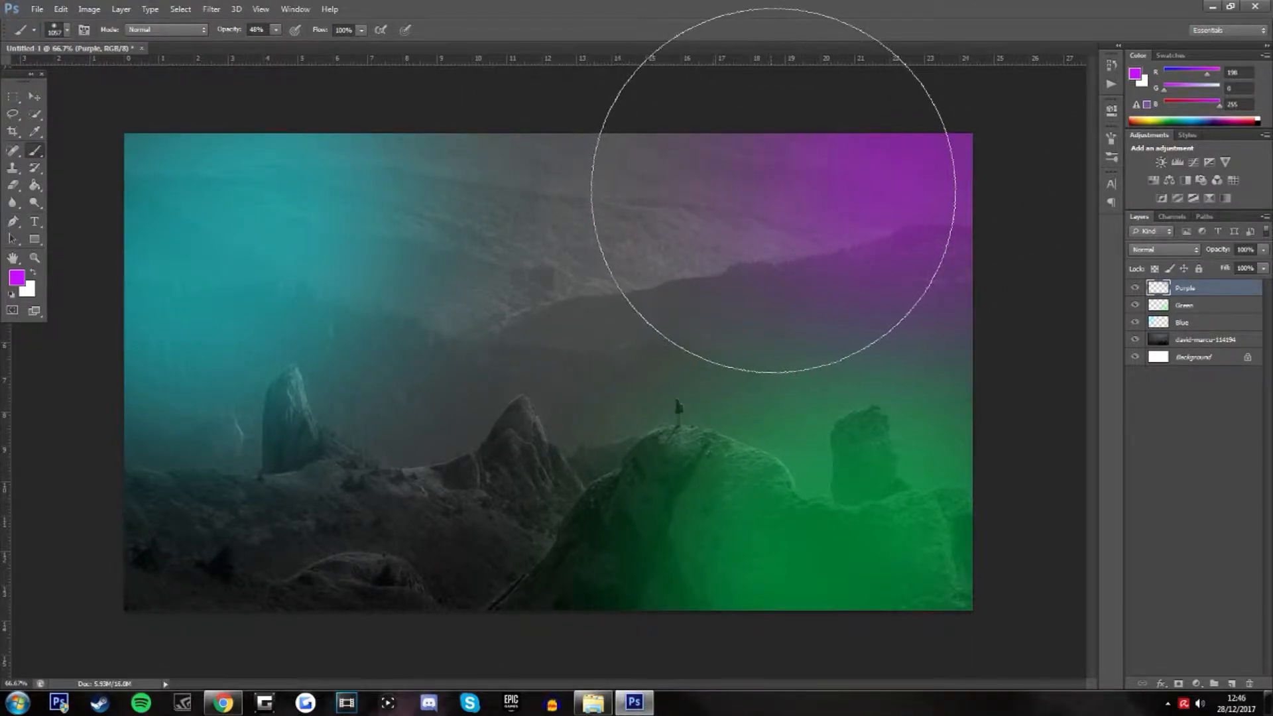
Undo the last purple stroke and repaint a broader soft purple glow over the photo's upper-right area
{"action": "key", "text": "ctrl+z"}
{"action": "left_click_drag", "start_coordinate": [841, 189], "coordinate": [762, 207]}
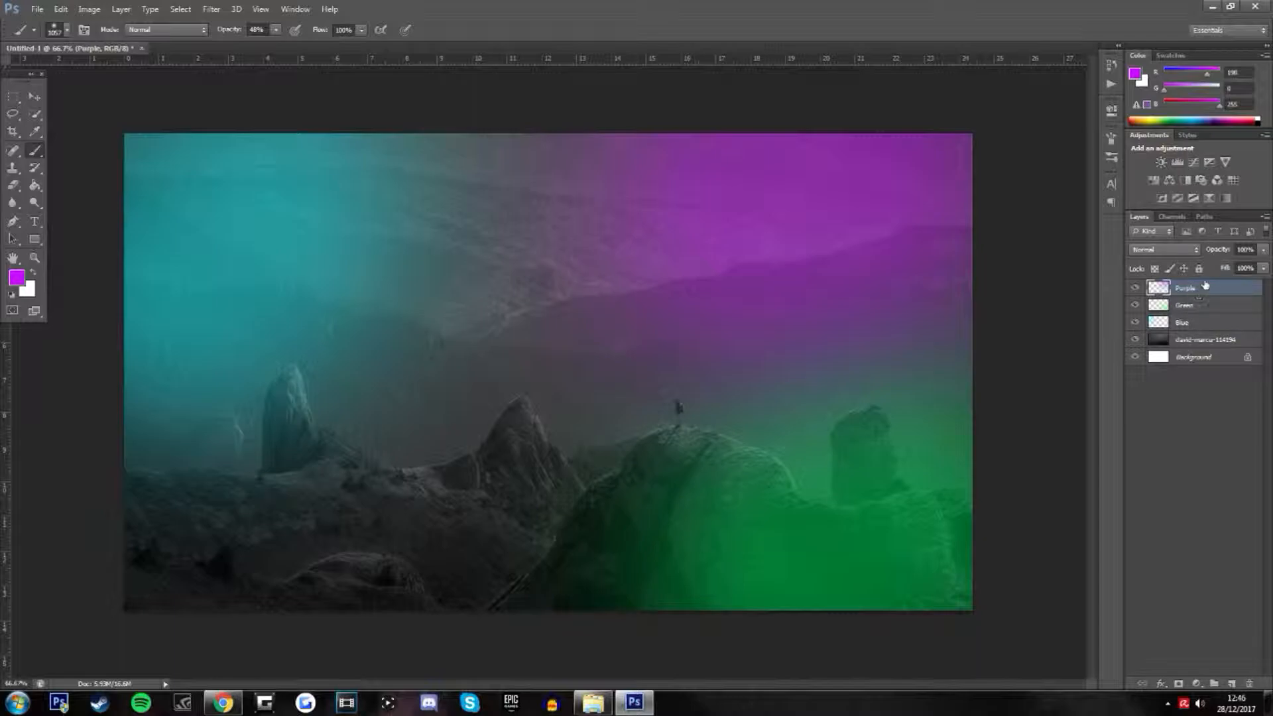
Scale the Blue layer's glow up to about 165% and reposition it so it spreads further across the photo
{"action": "left_click", "coordinate": [1190, 324]}
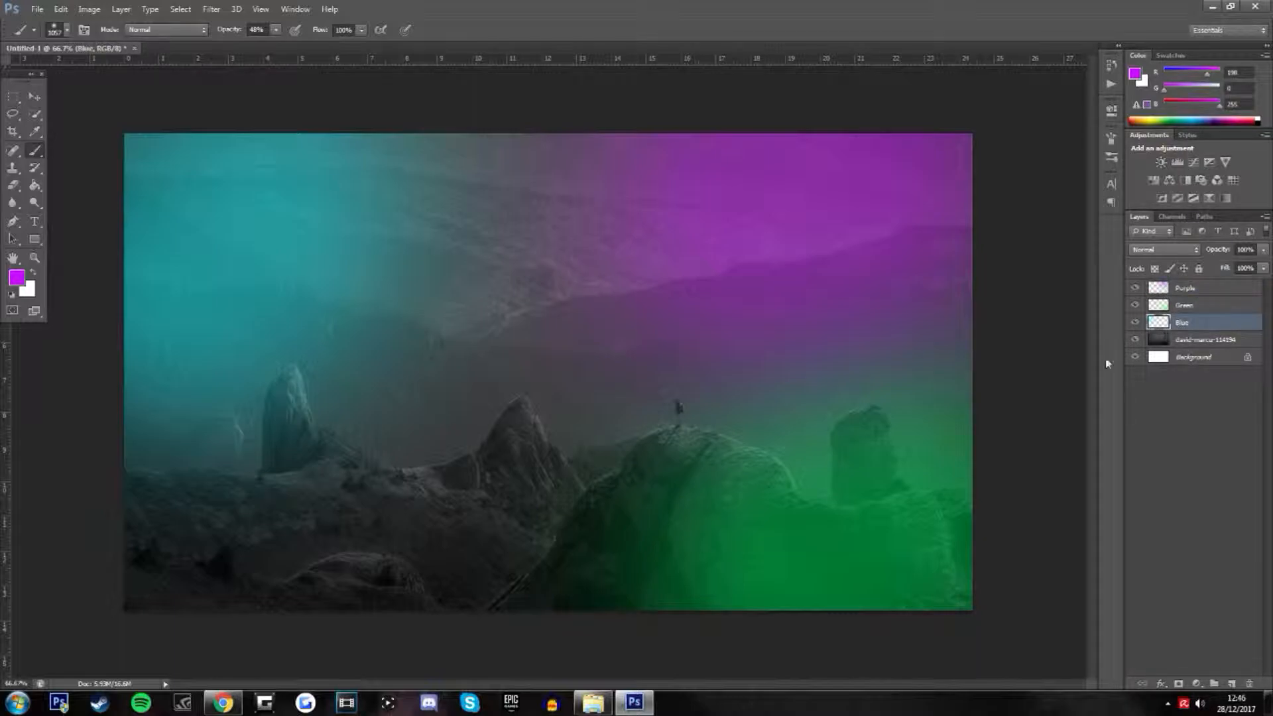
{"action": "key", "text": "ctrl+t"}
{"action": "left_click_drag", "start_coordinate": [622, 611], "coordinate": [1150, 701]}
{"action": "left_click_drag", "start_coordinate": [635, 479], "coordinate": [612, 349]}
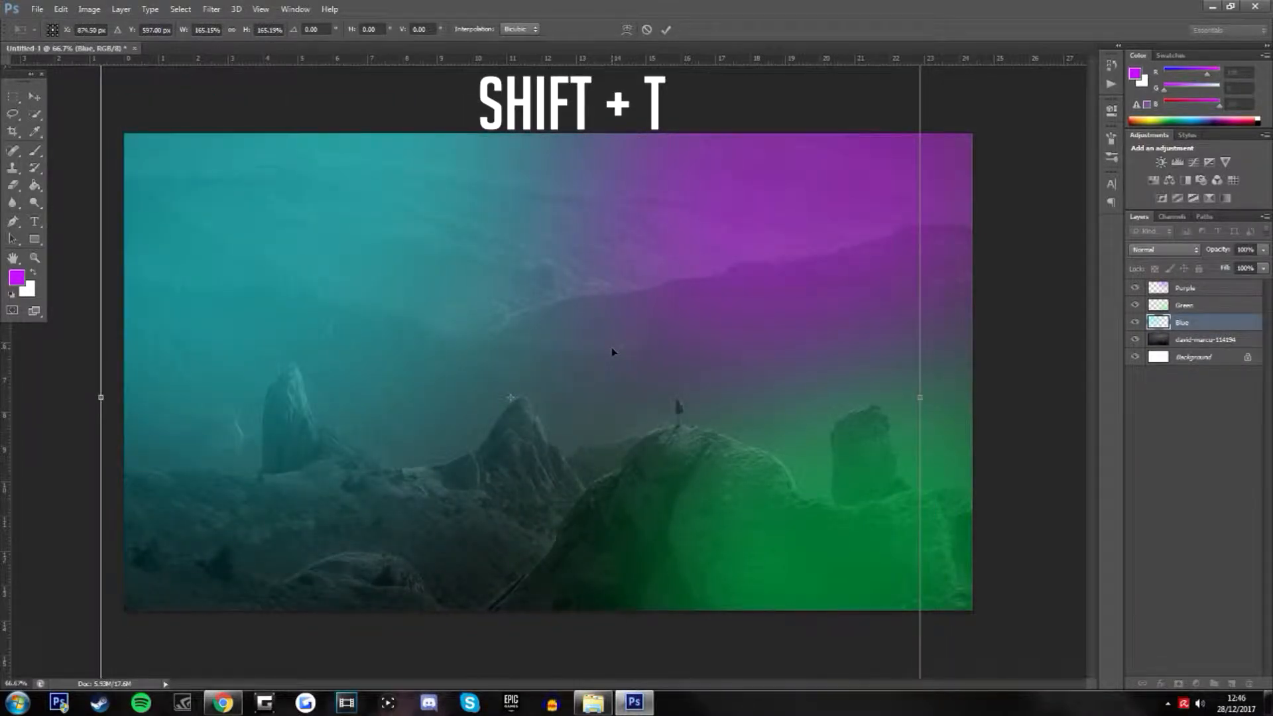
{"action": "key", "text": "Return"}
Scale the Green layer's glow up to about 151% and reposition it to cover more of the photo's lower area
{"action": "left_click", "coordinate": [1198, 310]}
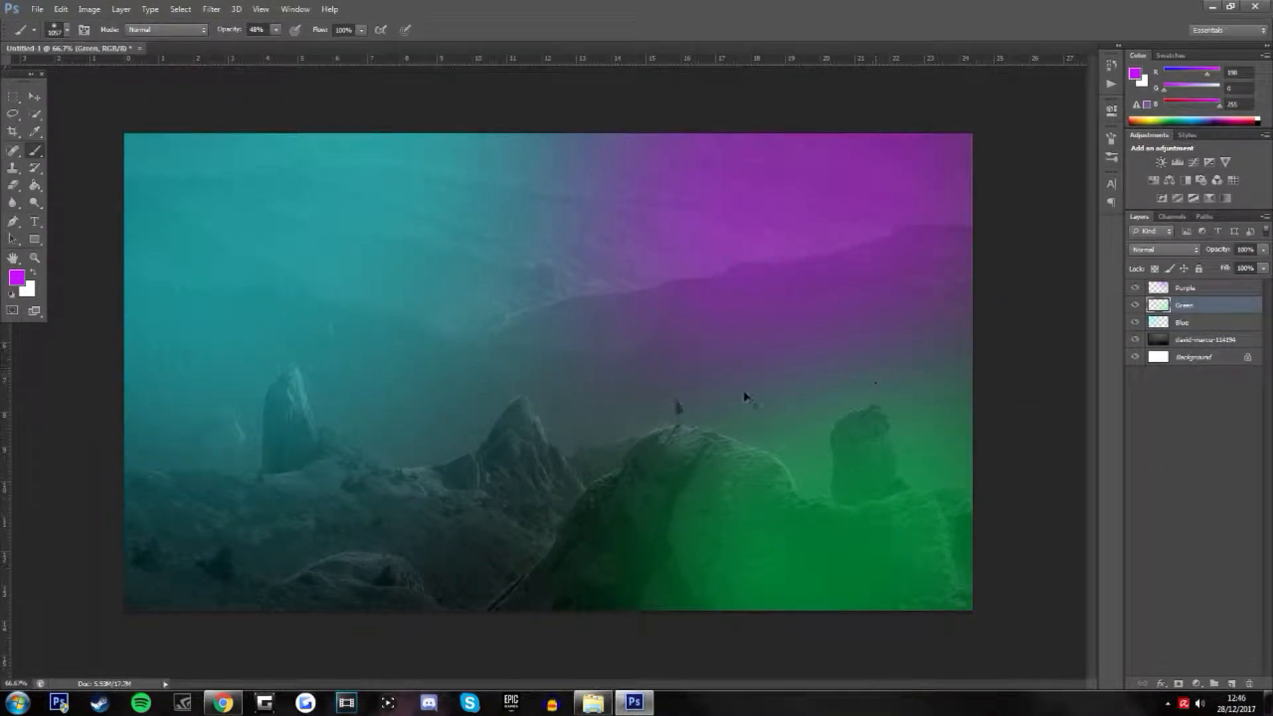
{"action": "key", "text": "ctrl+t"}
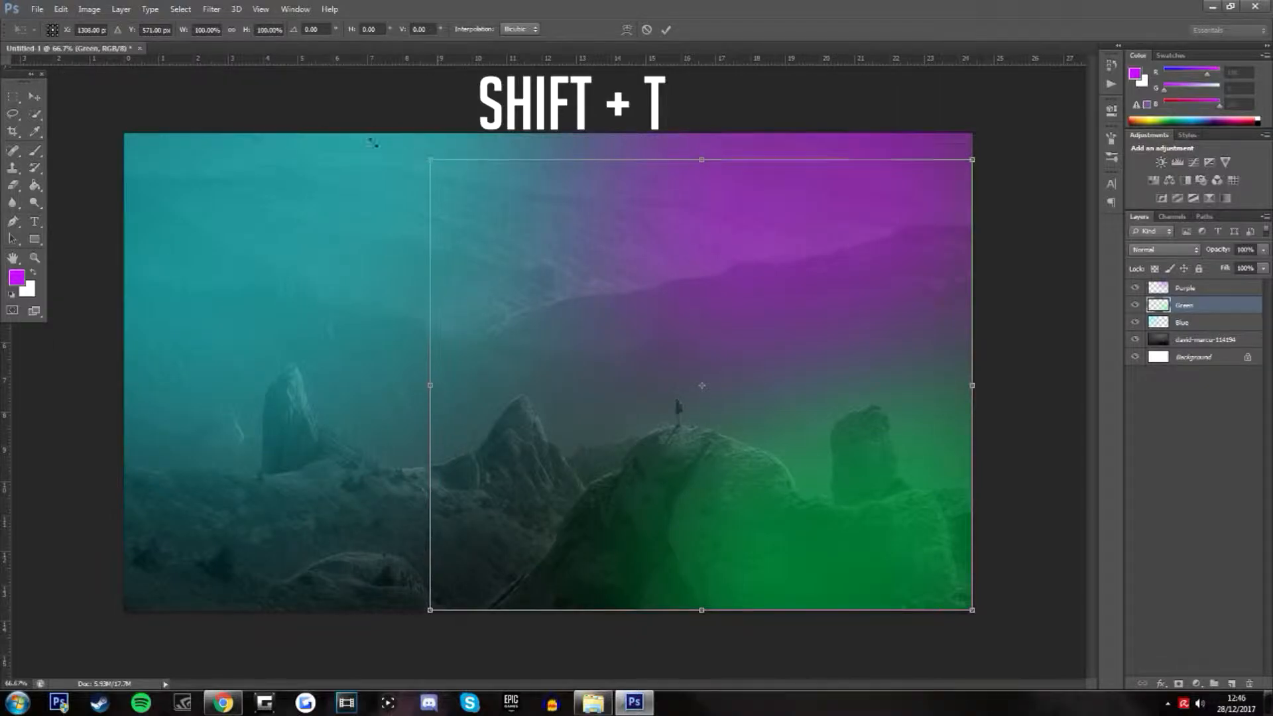
{"action": "left_click_drag", "start_coordinate": [397, 151], "coordinate": [159, 66]}
{"action": "left_click_drag", "start_coordinate": [517, 381], "coordinate": [537, 445]}
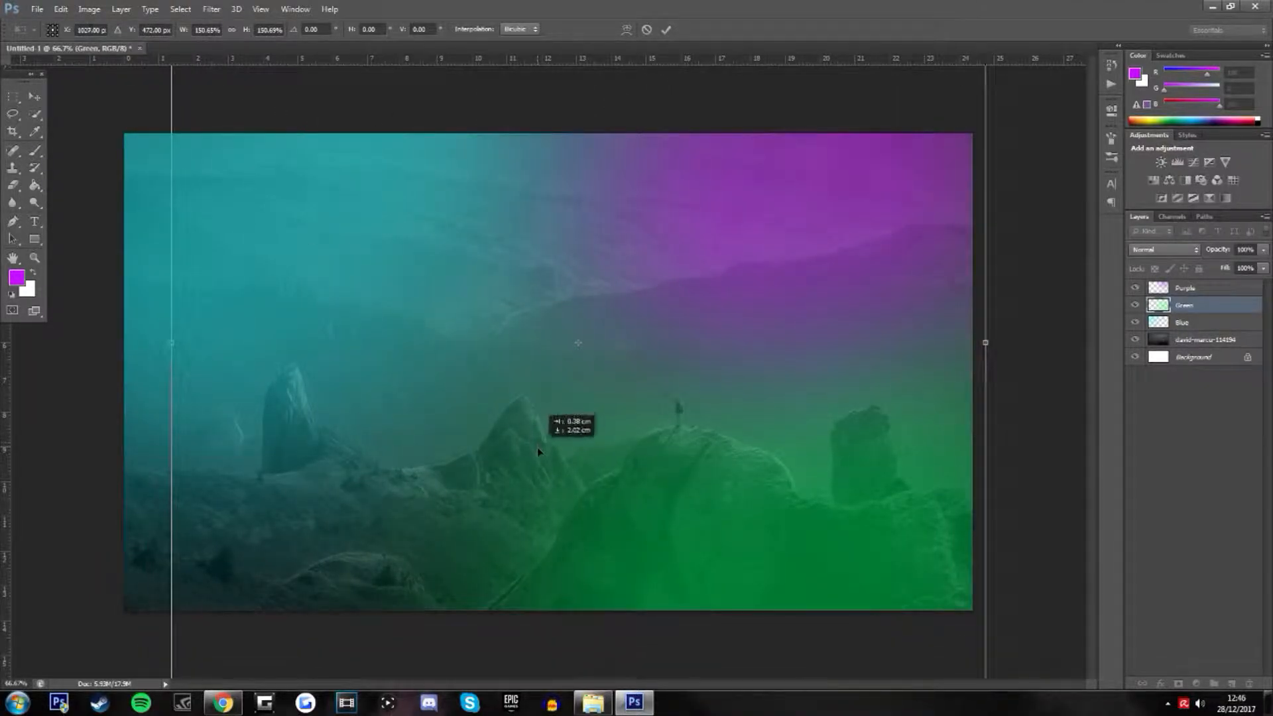
{"action": "key", "text": "Return"}
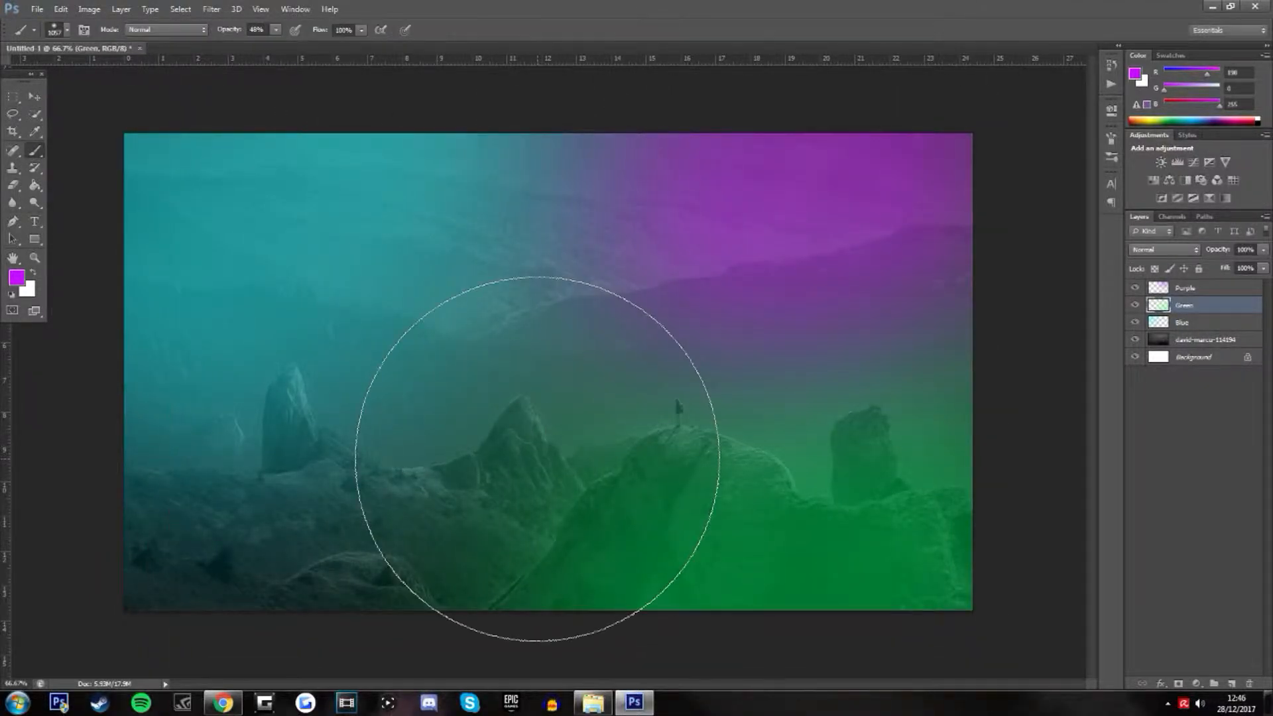
Scale the Purple layer's glow up to about 139% from the photo's upper-right corner
{"action": "left_click", "coordinate": [1204, 288]}
{"action": "key", "text": "shift+t"}
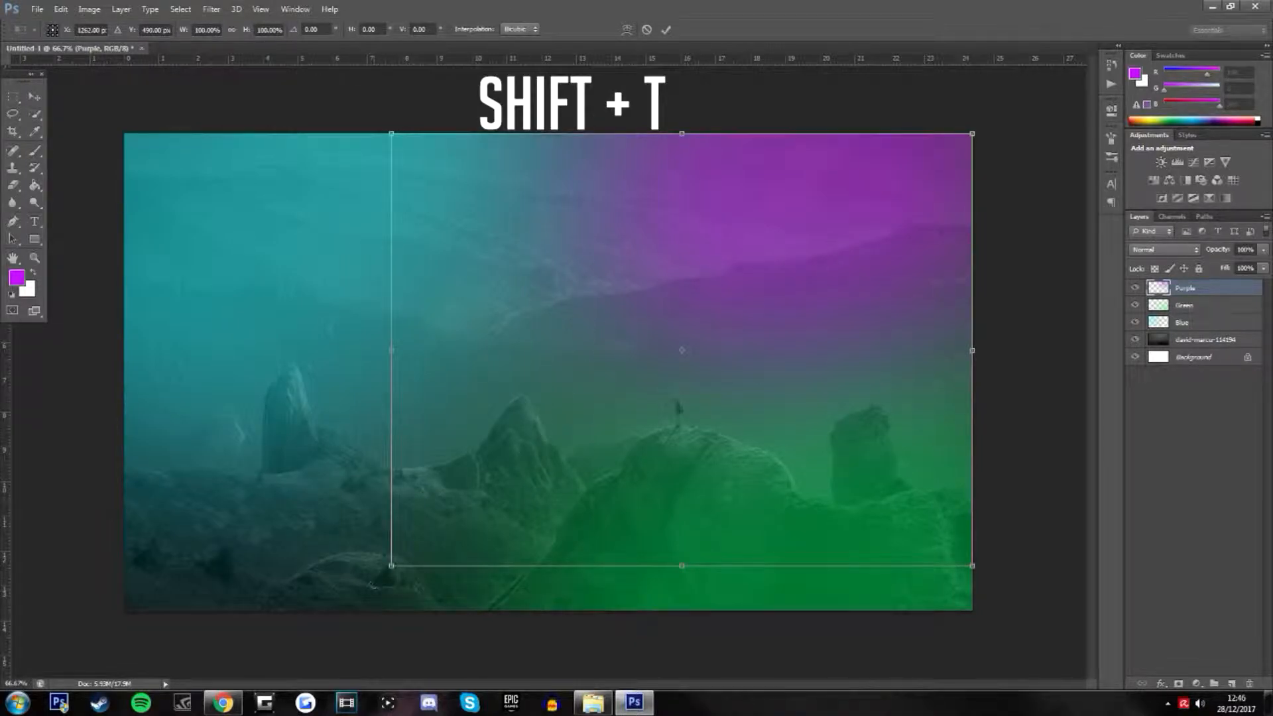
{"action": "left_click_drag", "start_coordinate": [391, 566], "coordinate": [167, 693]}
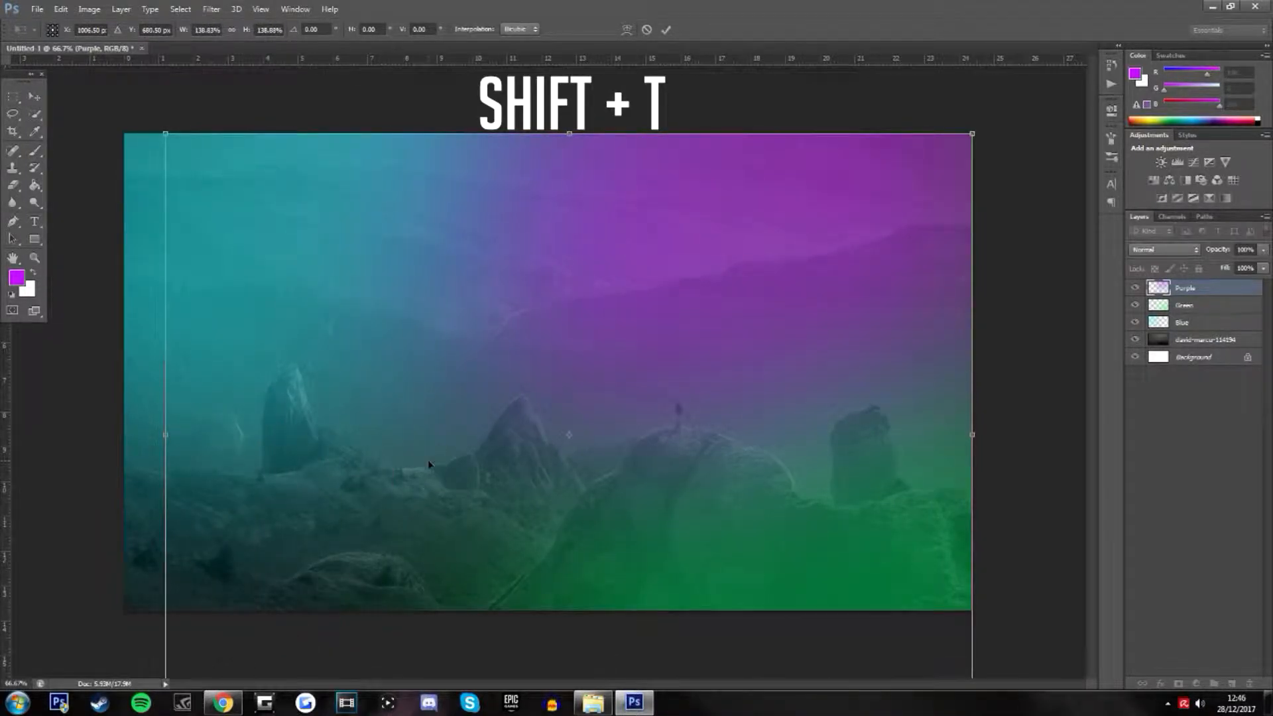
{"action": "key", "text": "Return"}
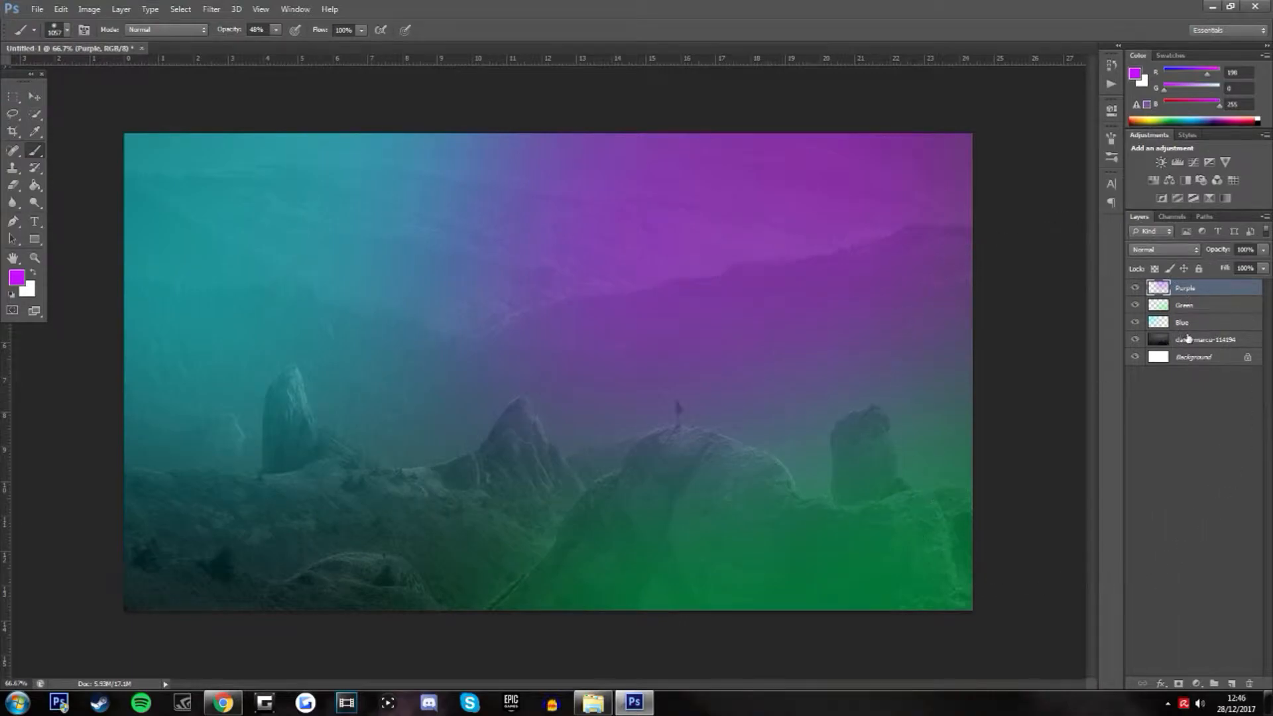
Set the Blue layer's blend mode to Difference
{"action": "left_click", "coordinate": [1182, 322]}
{"action": "left_click", "coordinate": [1171, 251]}
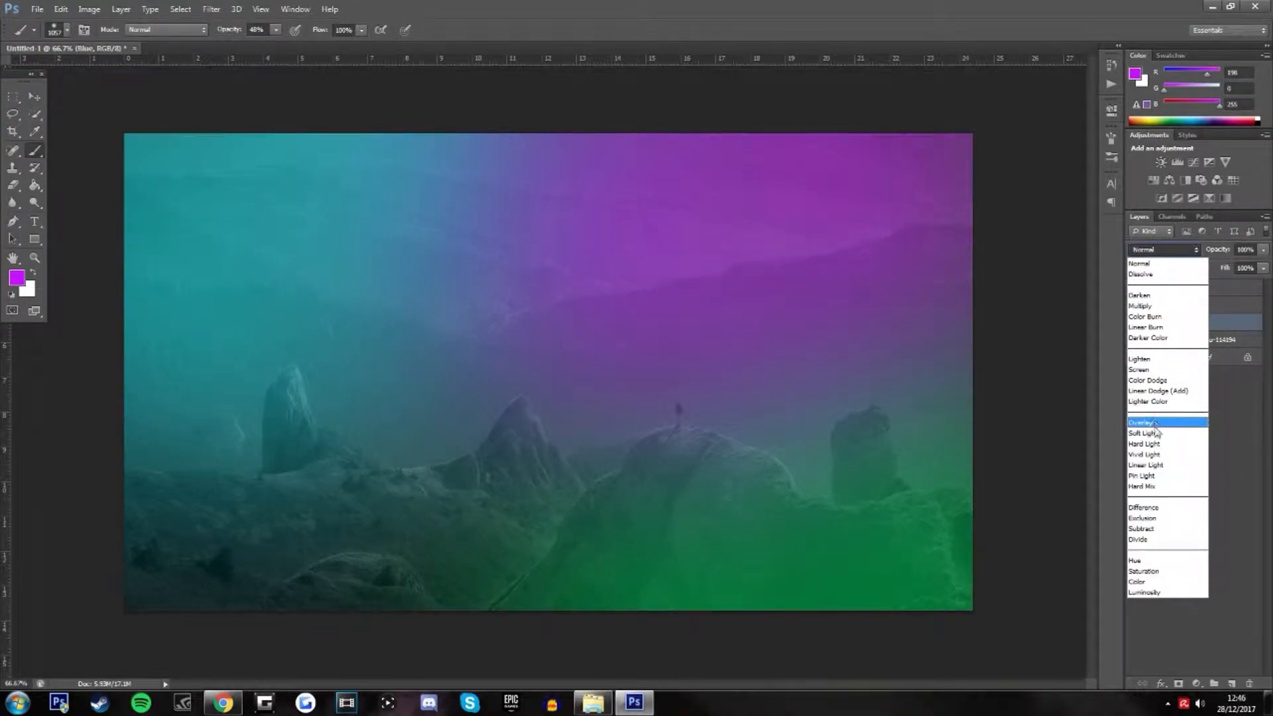
{"action": "left_click", "coordinate": [1251, 405]}
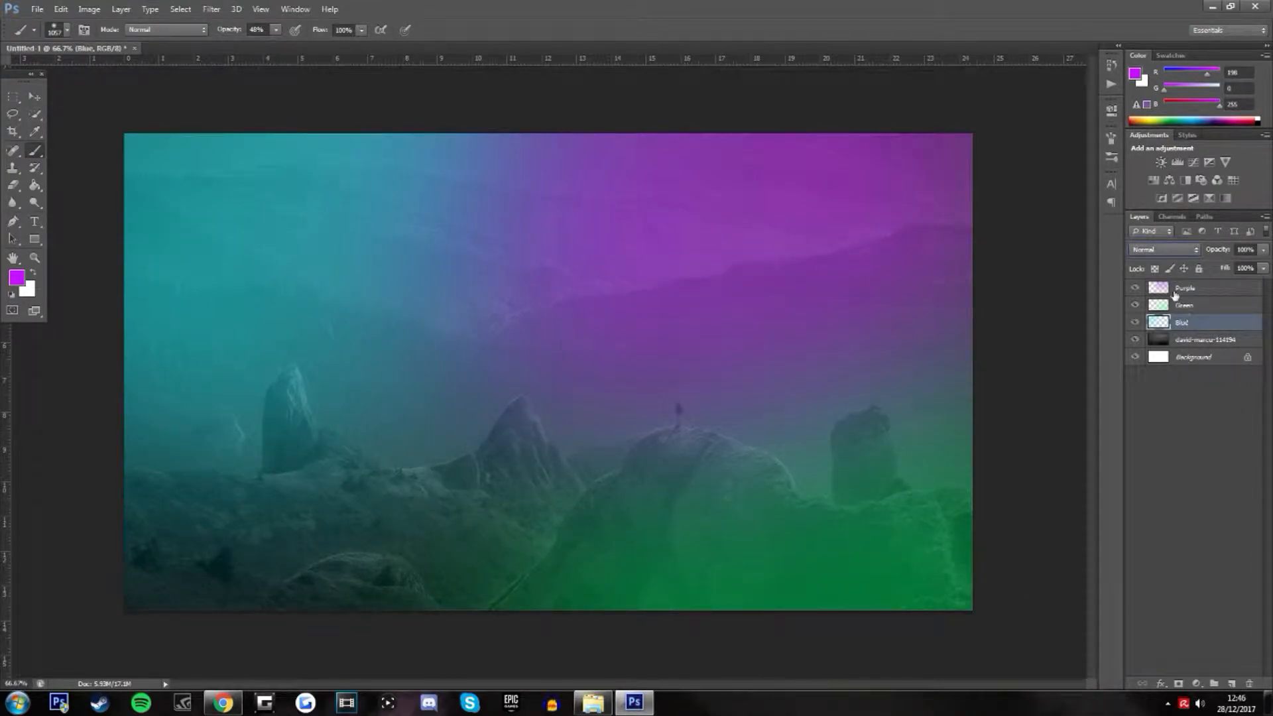
{"action": "left_click", "coordinate": [1164, 249]}
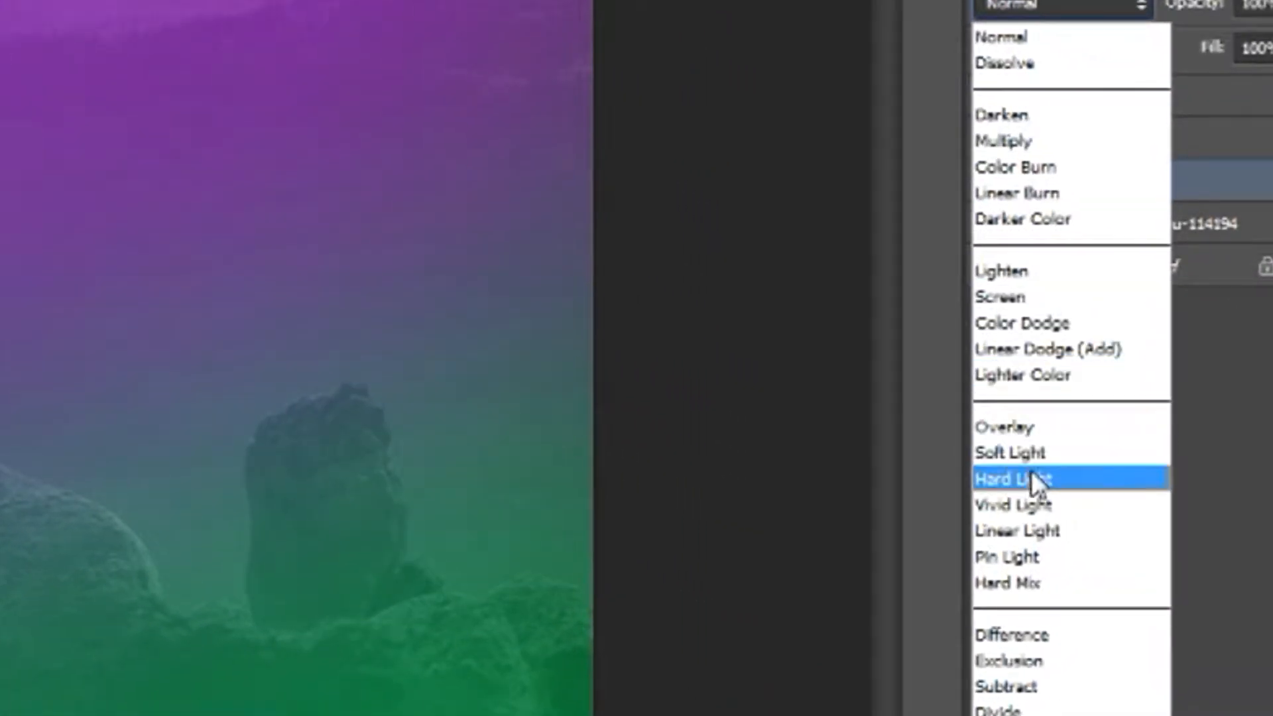
{"action": "left_click", "coordinate": [1152, 464]}
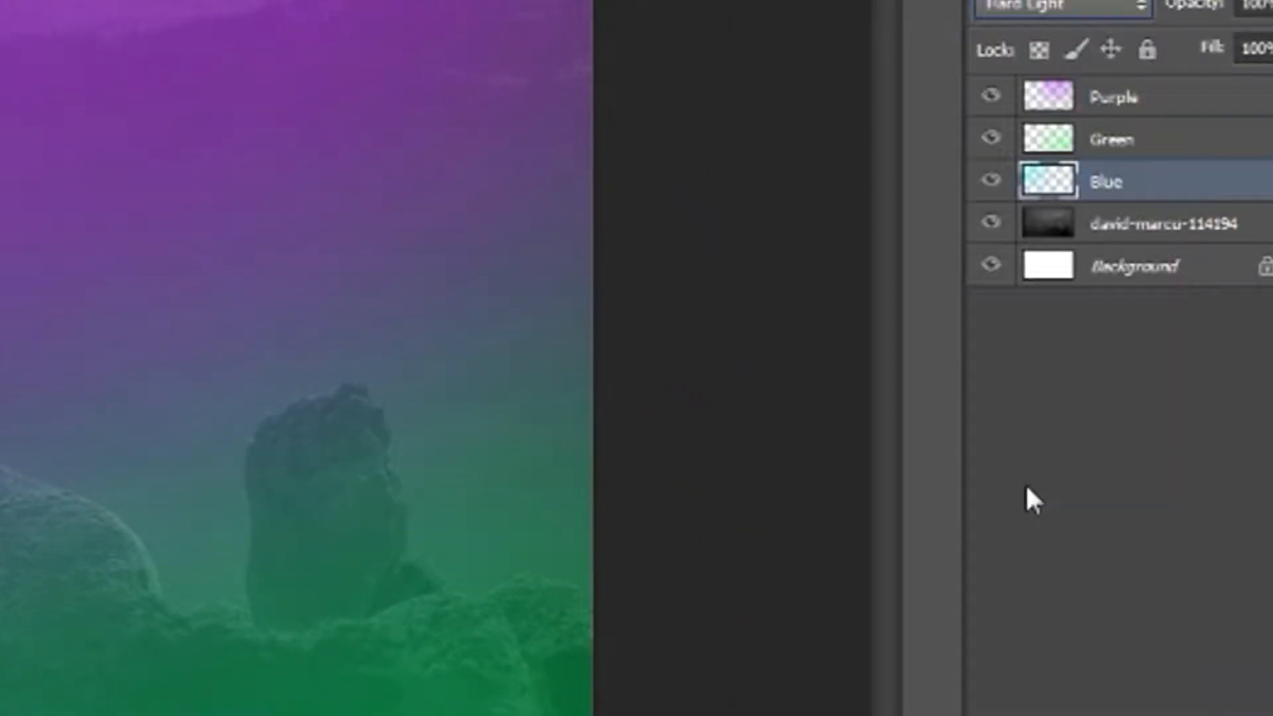
{"action": "left_click", "coordinate": [1034, 5]}
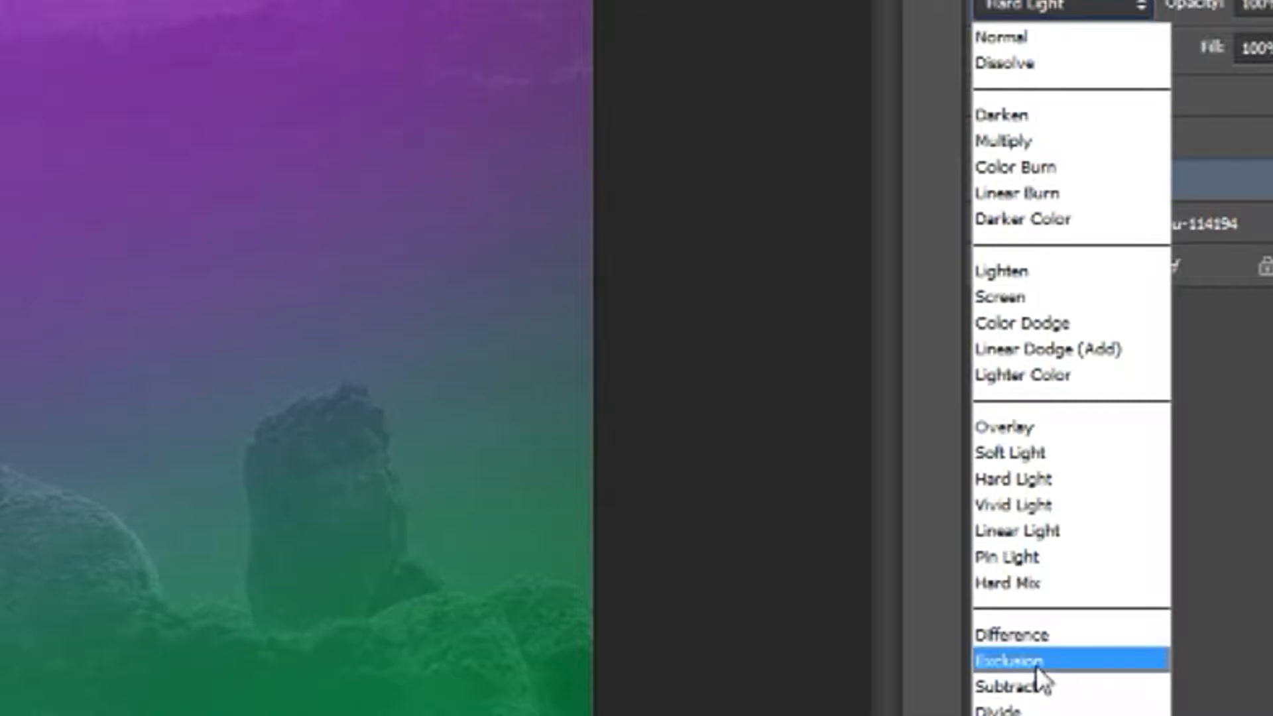
{"action": "left_click", "coordinate": [1011, 635]}
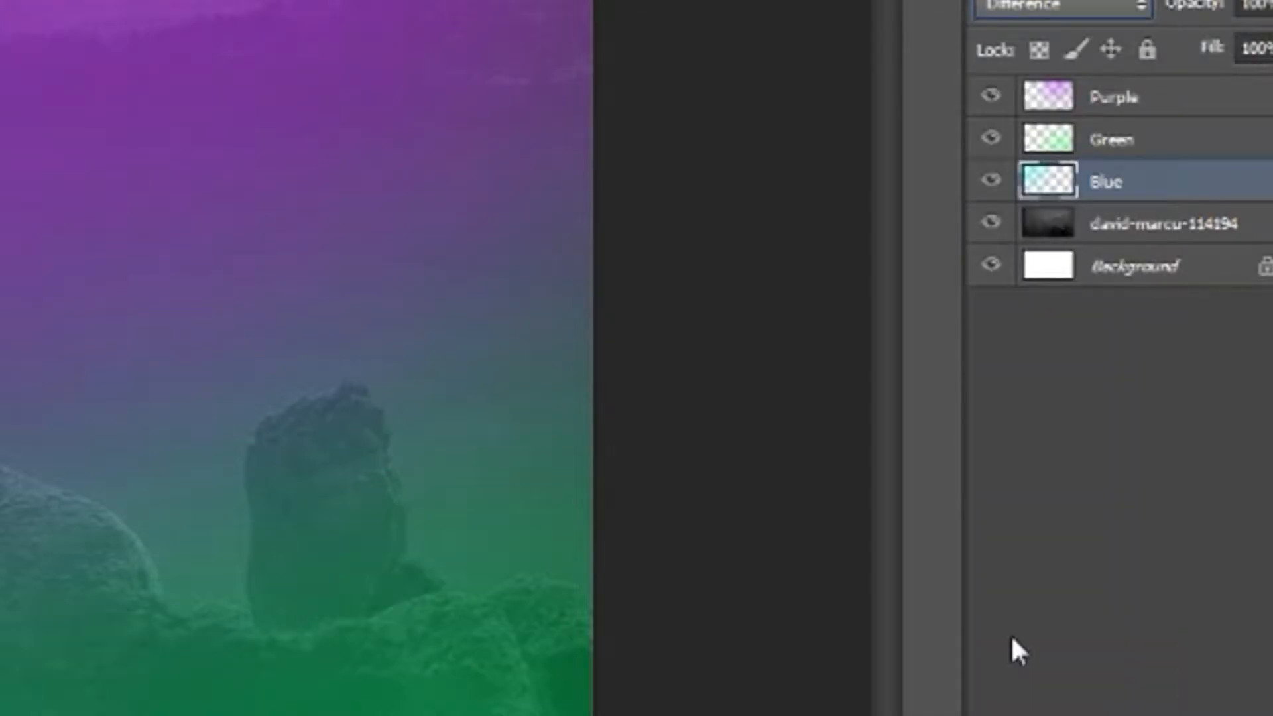
Set the blend mode of both the Green and the Purple layers to Difference
{"action": "left_click", "coordinate": [1099, 150]}
{"action": "left_click", "coordinate": [1031, 7]}
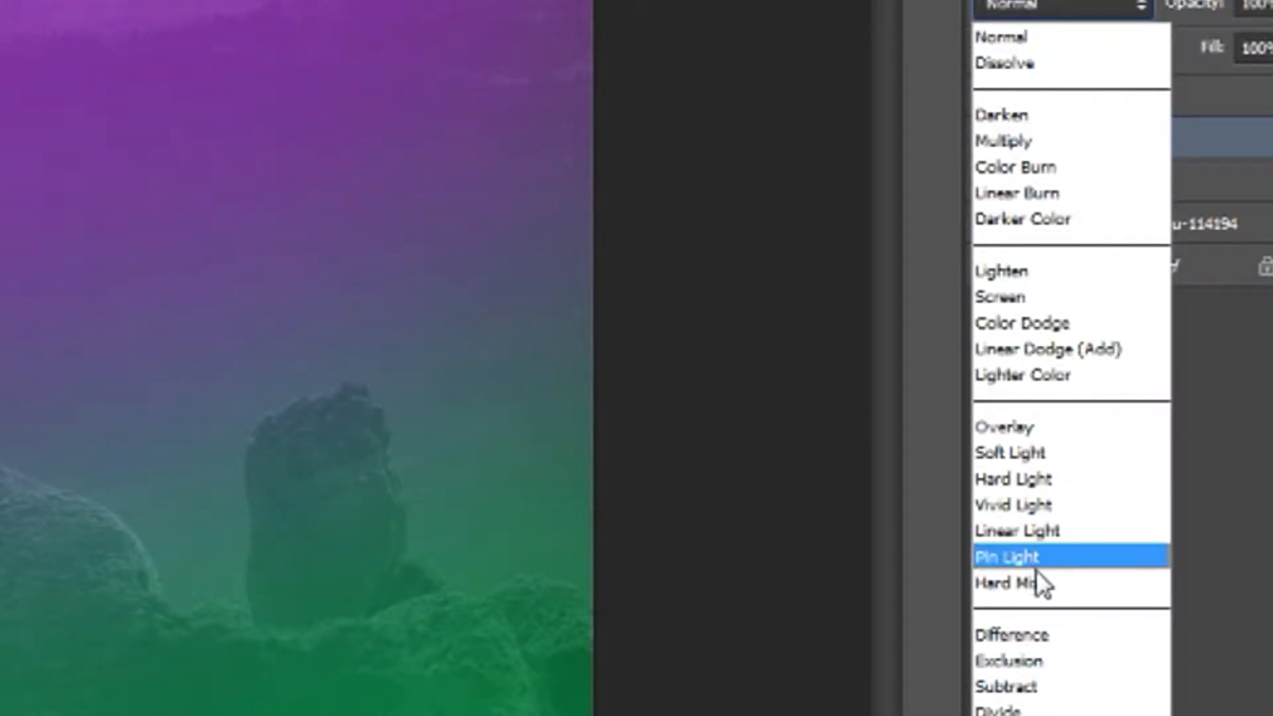
{"action": "left_click", "coordinate": [1047, 638]}
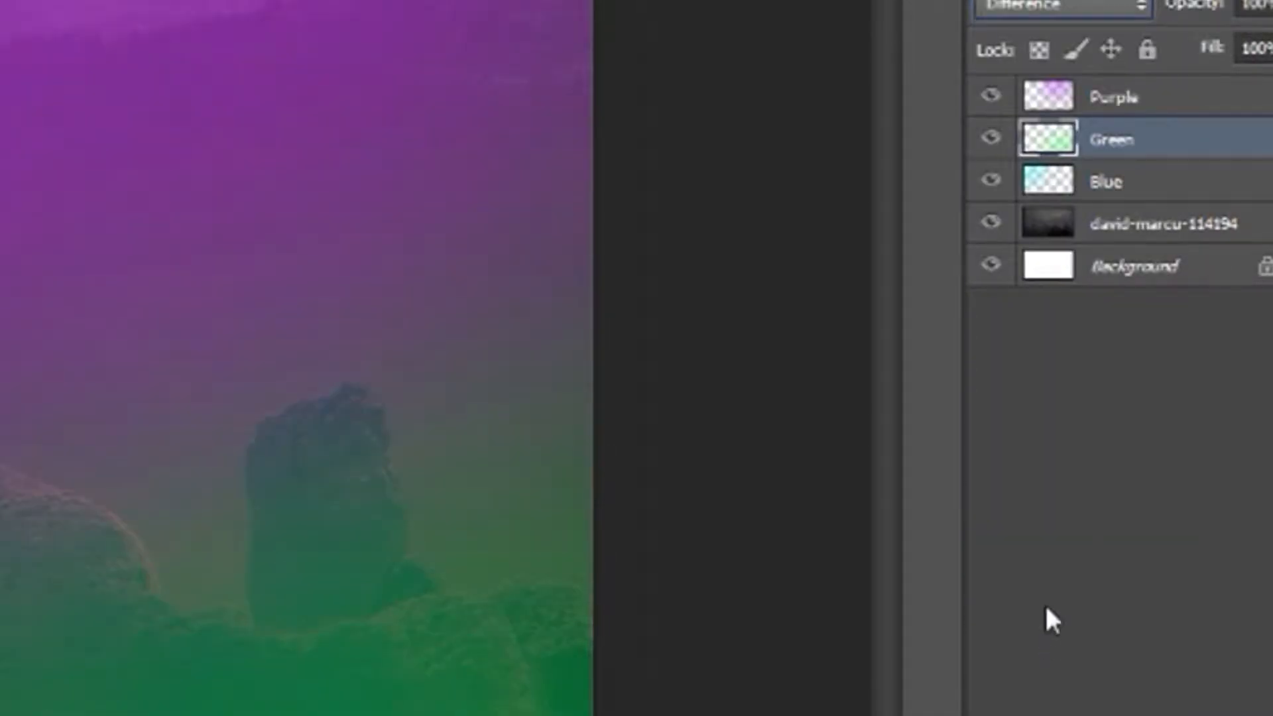
{"action": "left_click", "coordinate": [1106, 106]}
{"action": "left_click", "coordinate": [1083, 10]}
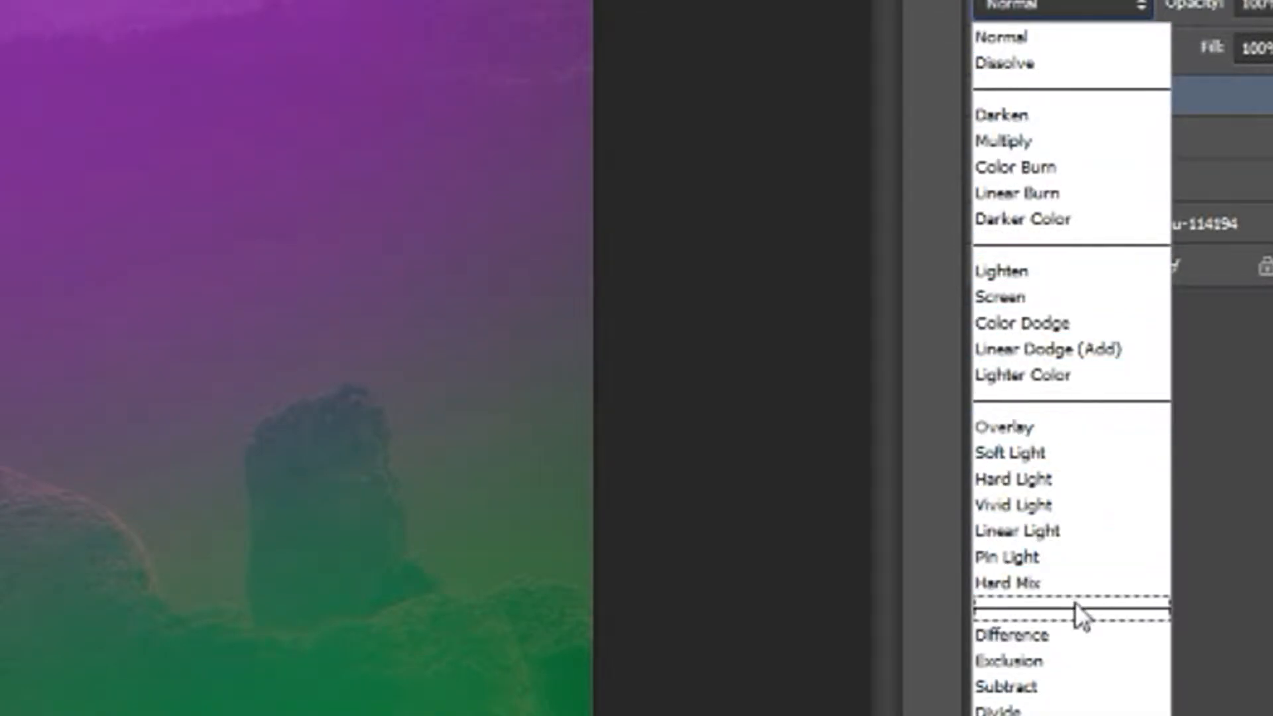
{"action": "left_click", "coordinate": [1073, 631]}
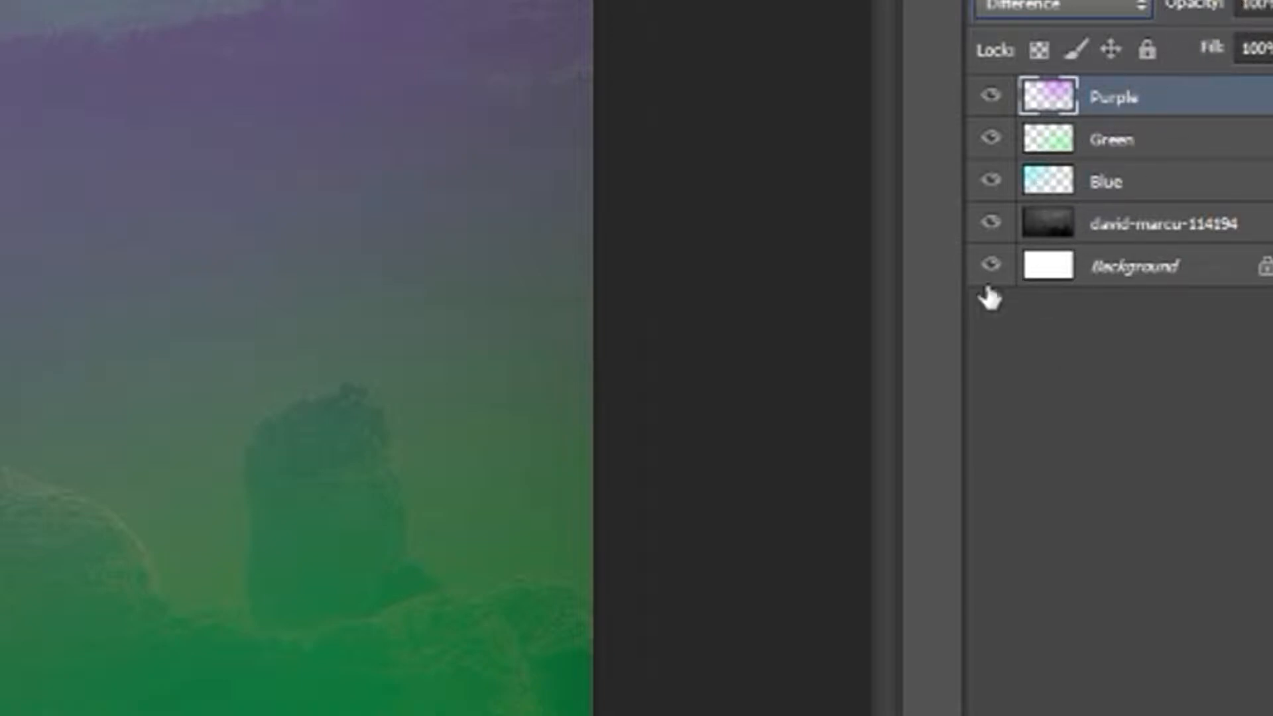
Group the Blue, Green and Purple layers and name the group Colours
{"action": "left_click", "coordinate": [1124, 182]}
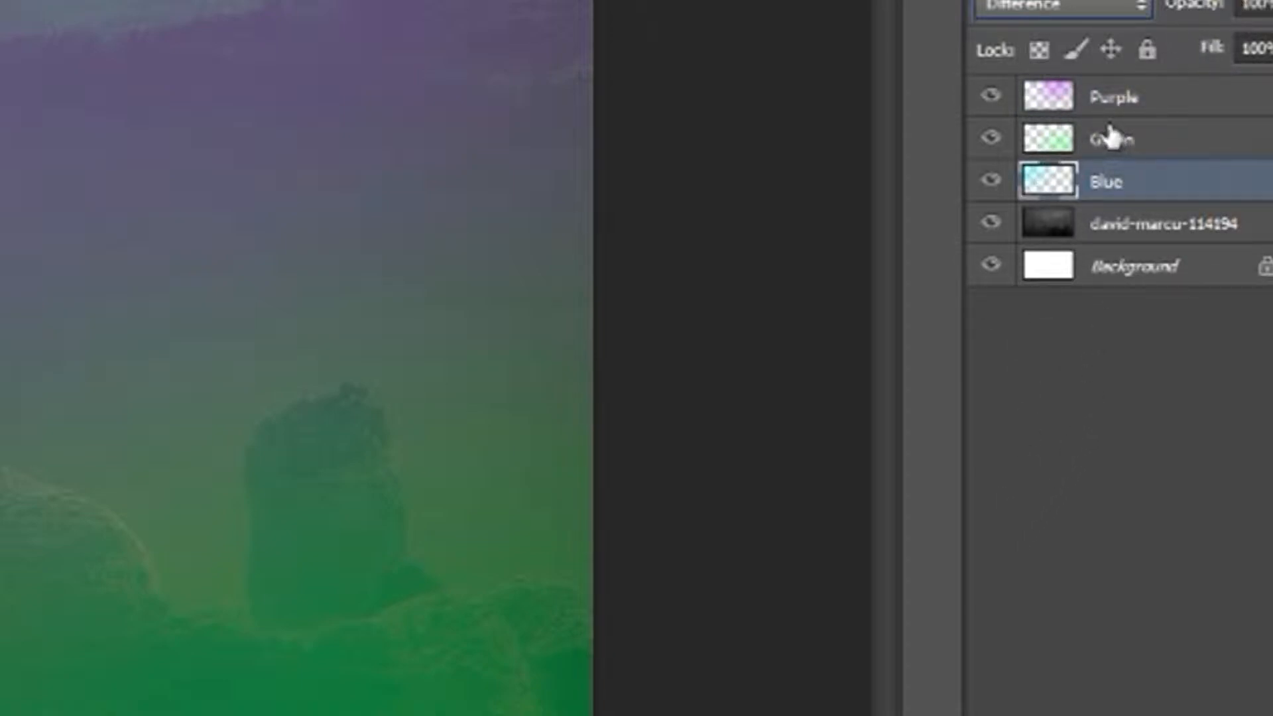
{"action": "left_click", "coordinate": [1117, 106], "text": "shift"}
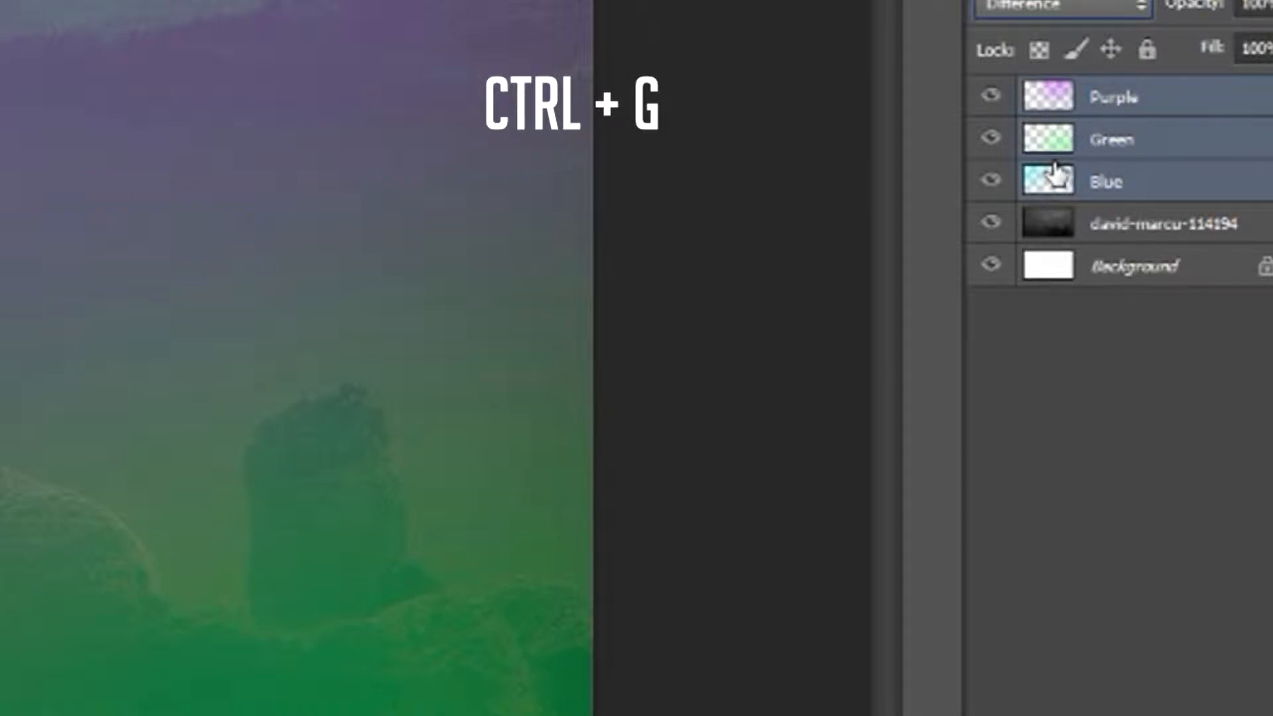
{"action": "key", "text": "ctrl+g"}
{"action": "double_click", "coordinate": [1119, 97]}
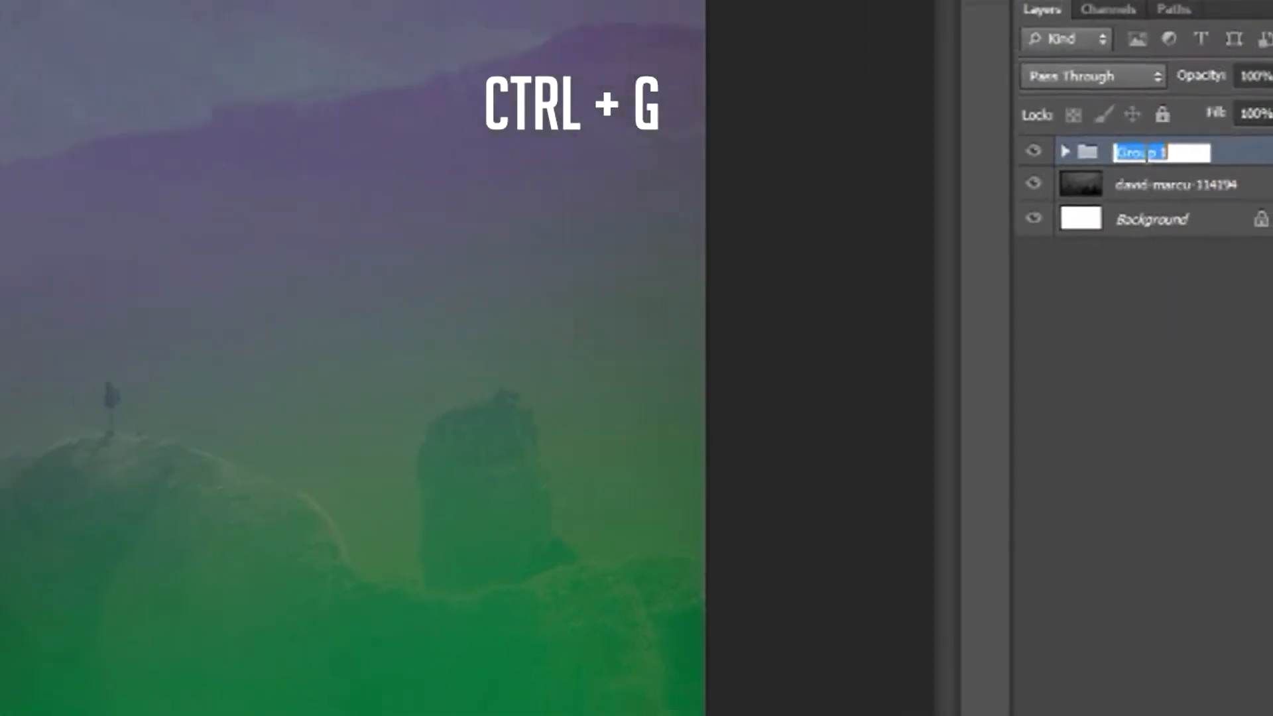
{"action": "type", "text": "Colours"}
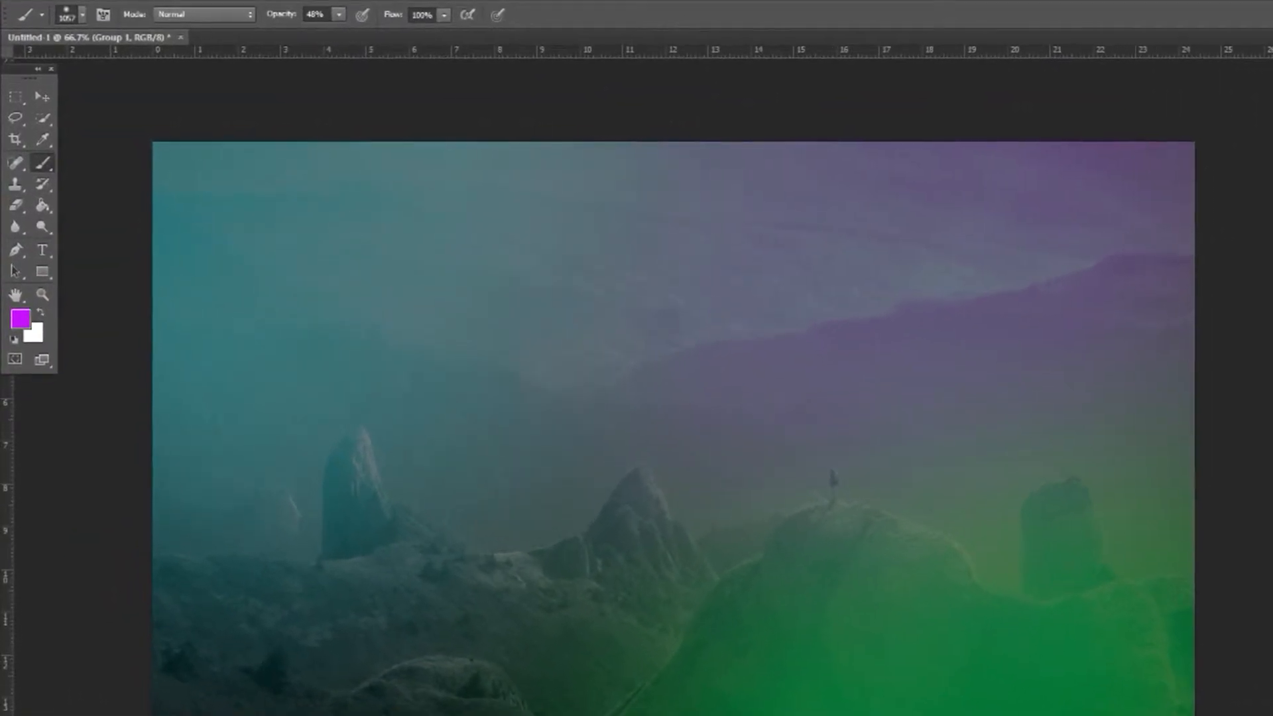
{"action": "key", "text": "Return"}
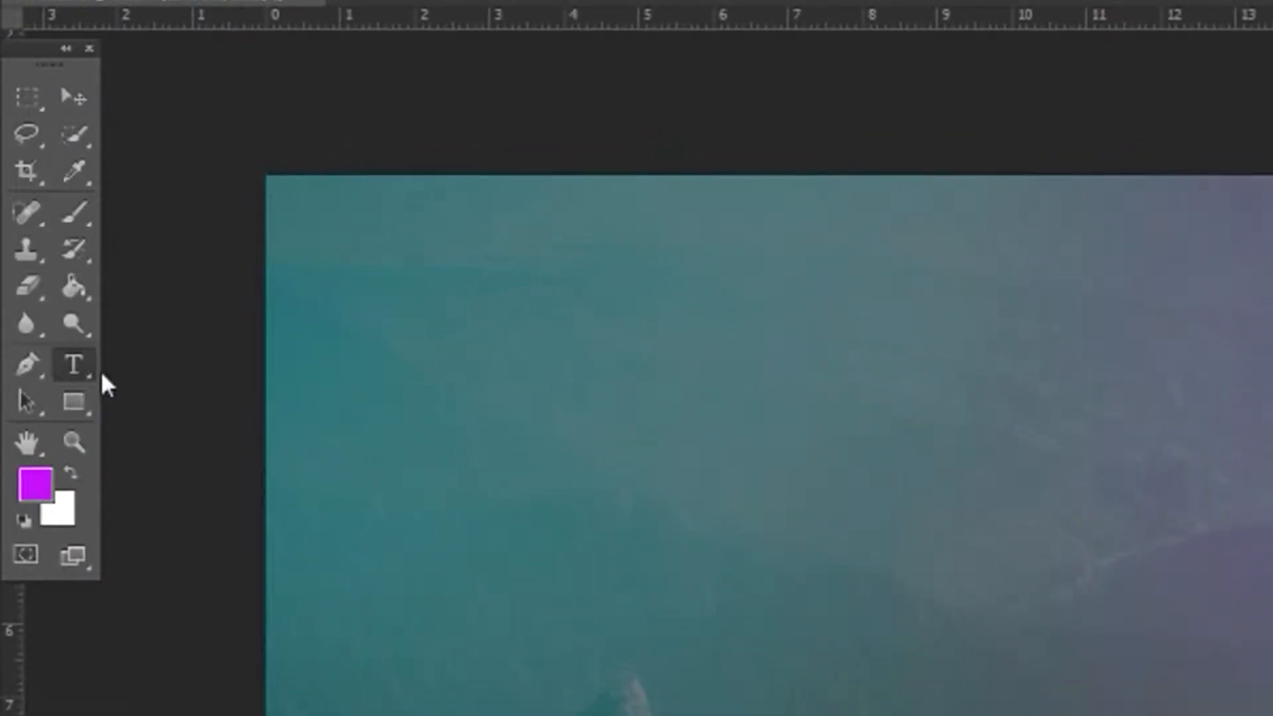
Choose the Horizontal Type tool and set the foreground color to white (#ffffff)
{"action": "right_click", "coordinate": [77, 371]}
{"action": "left_click", "coordinate": [136, 364]}
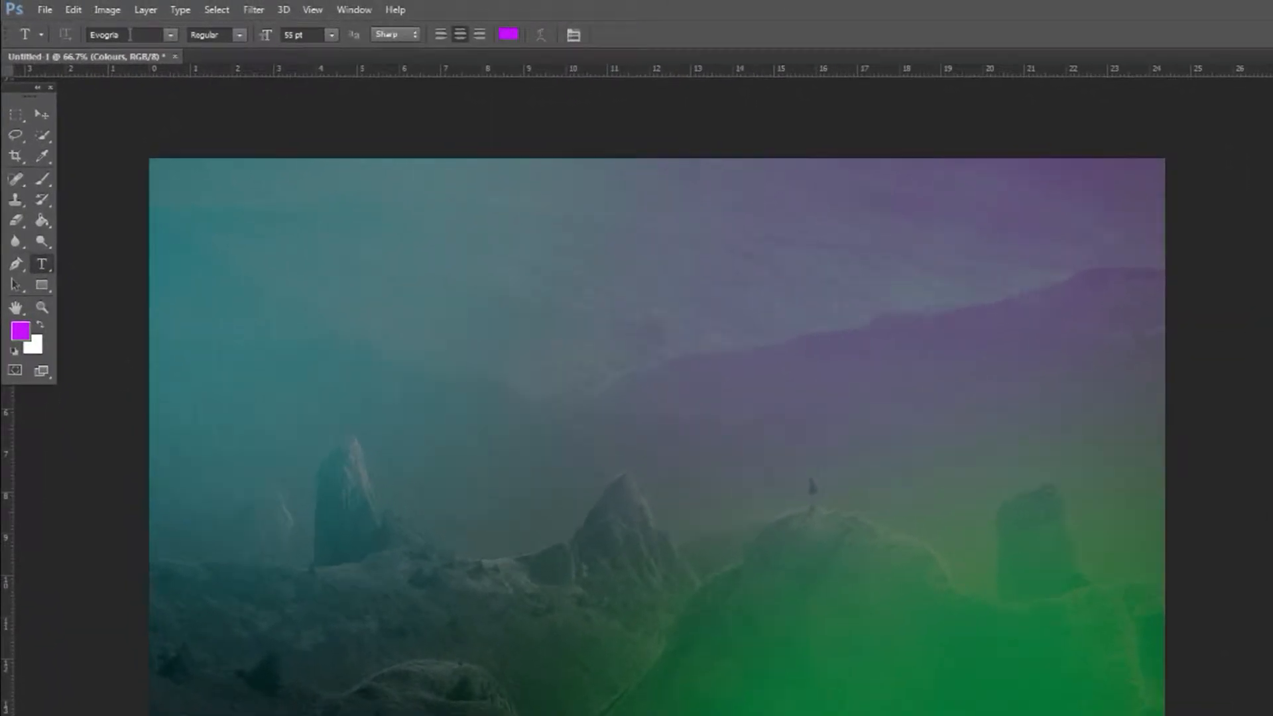
{"action": "left_click", "coordinate": [132, 41]}
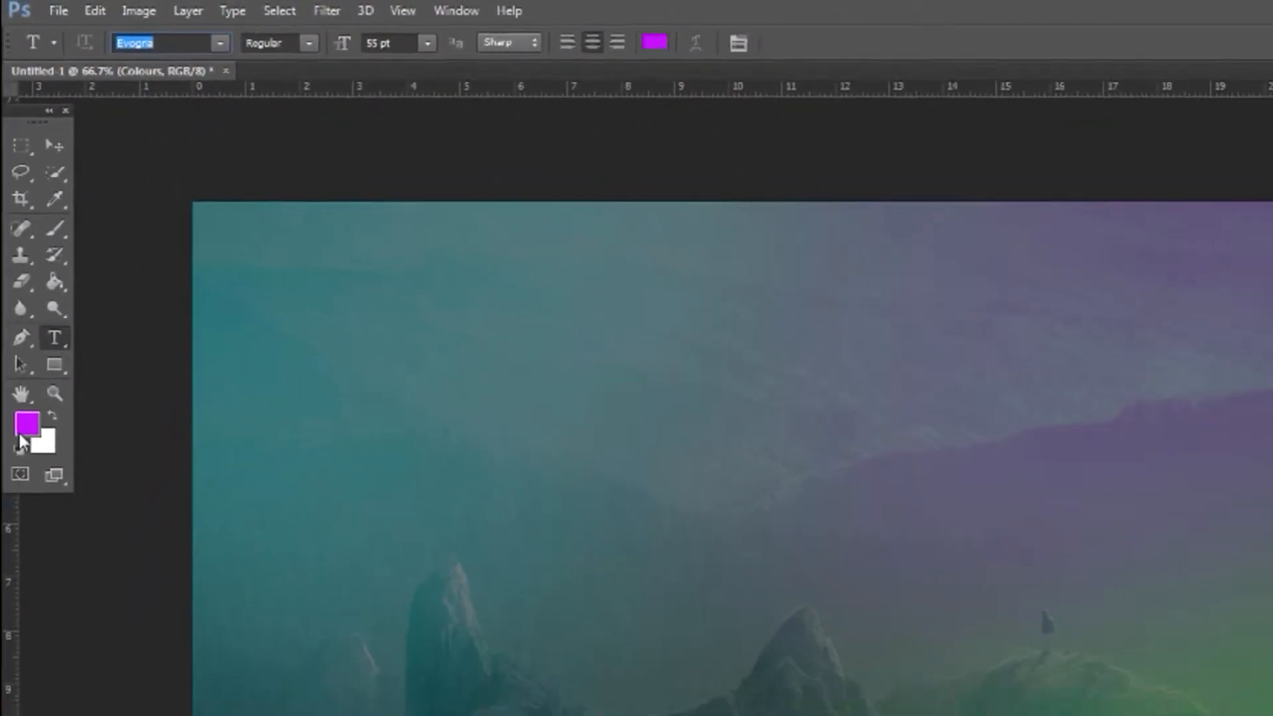
{"action": "left_click", "coordinate": [44, 666]}
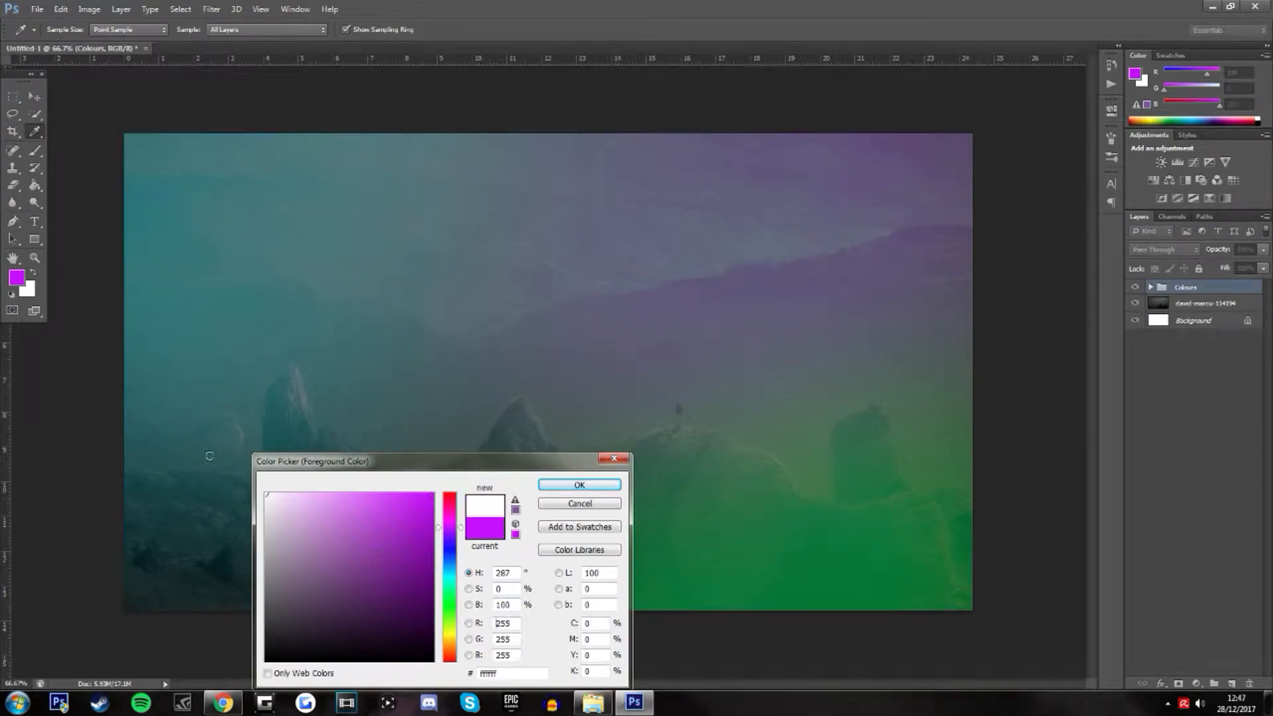
{"action": "left_click", "coordinate": [548, 486]}
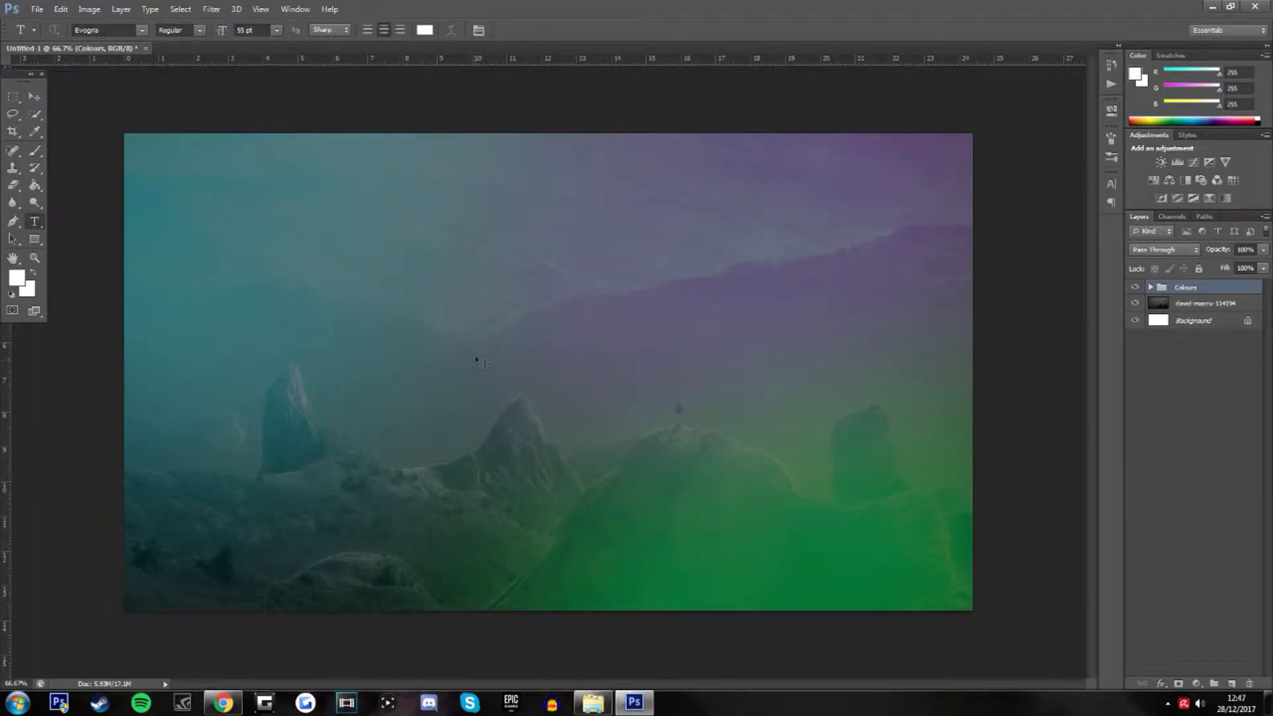
Add a white text layer reading "Youtube" in 55 pt Evogria near the middle of the photo
{"action": "left_click", "coordinate": [484, 358]}
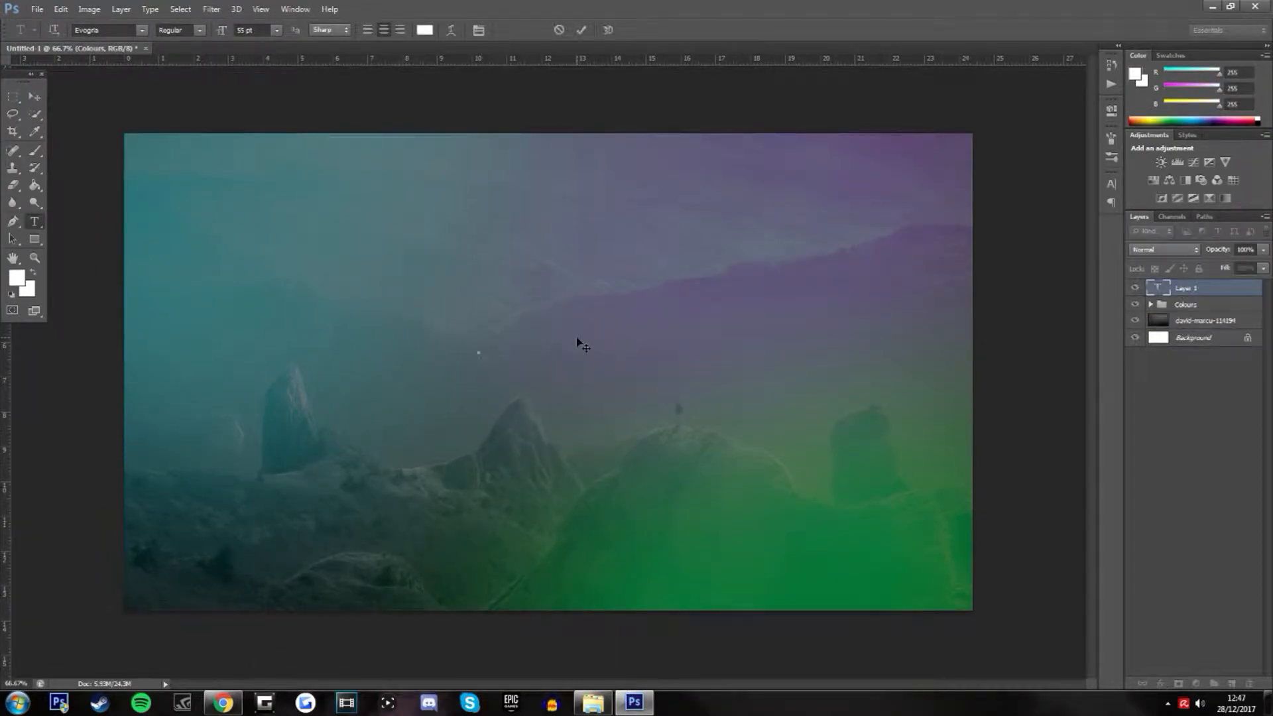
{"action": "type", "text": "YOUTUBE"}
{"action": "left_click", "coordinate": [833, 392]}
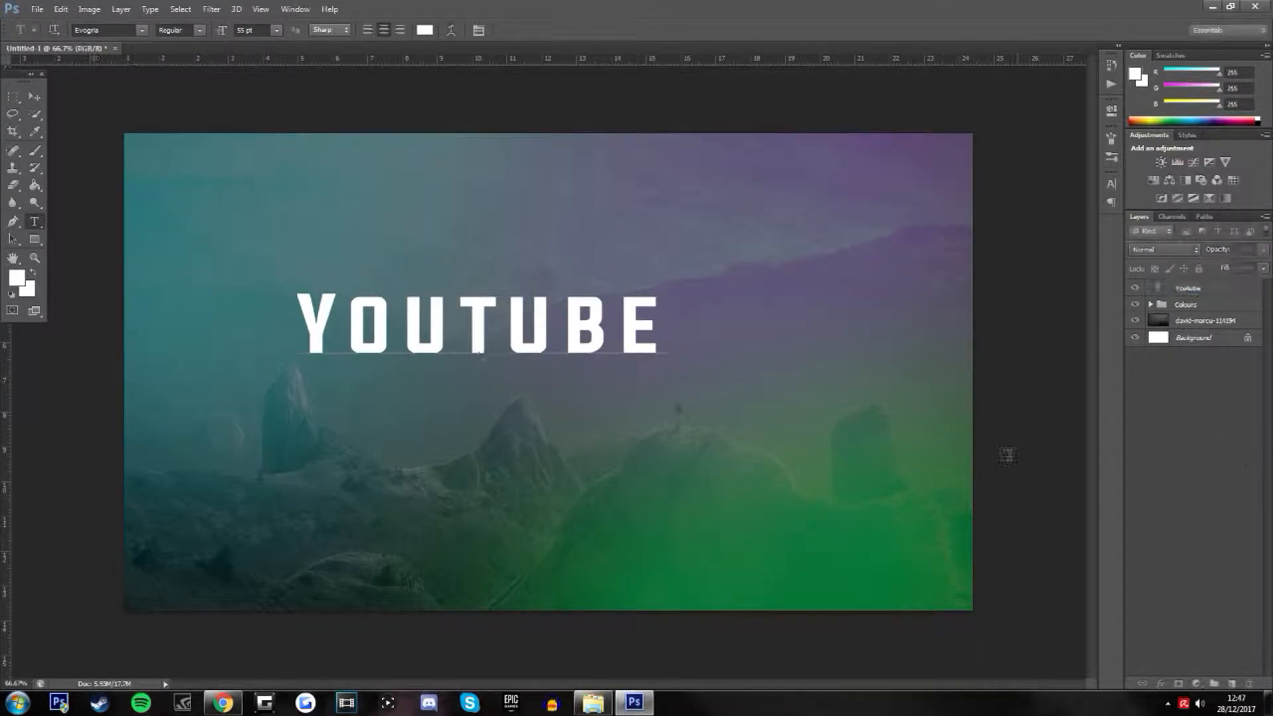
Add two more separate text layers reading "Thumbnail" and "Tutorial" beneath the Youtube text
{"action": "left_click", "coordinate": [482, 481]}
{"action": "type", "text": "THUMBNAIL"}
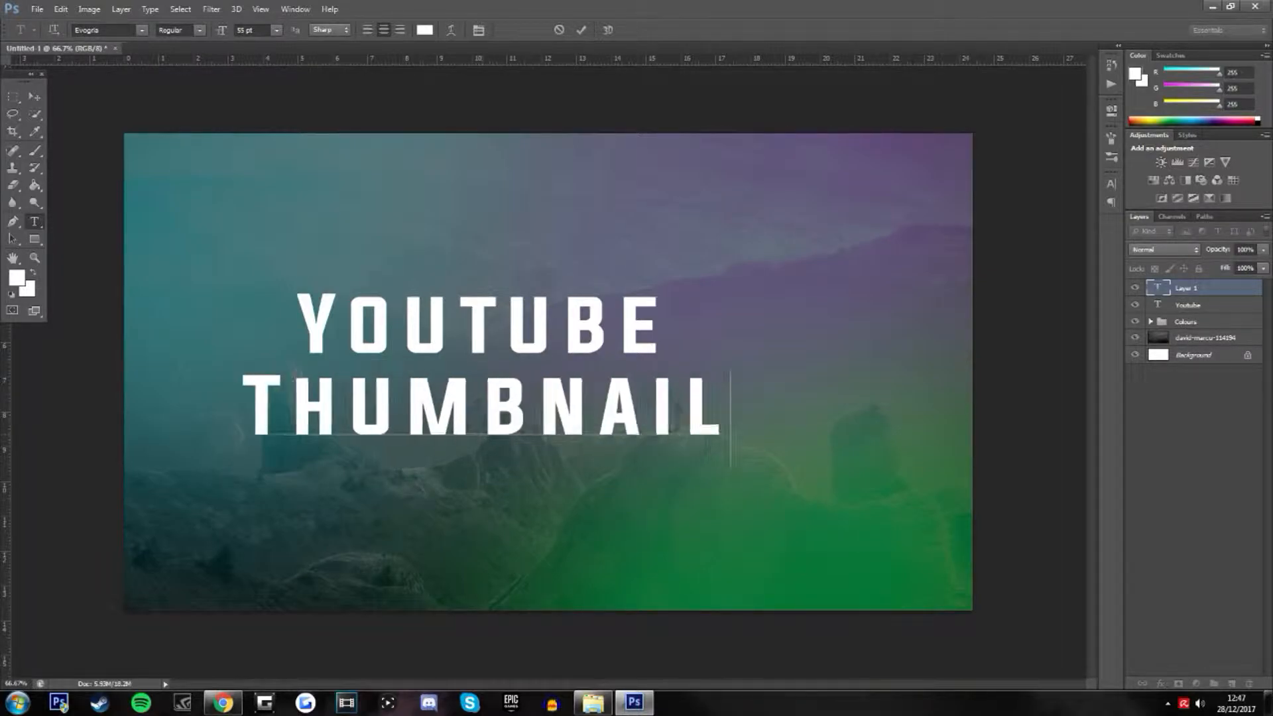
{"action": "left_click", "coordinate": [1142, 507]}
{"action": "left_click", "coordinate": [555, 544]}
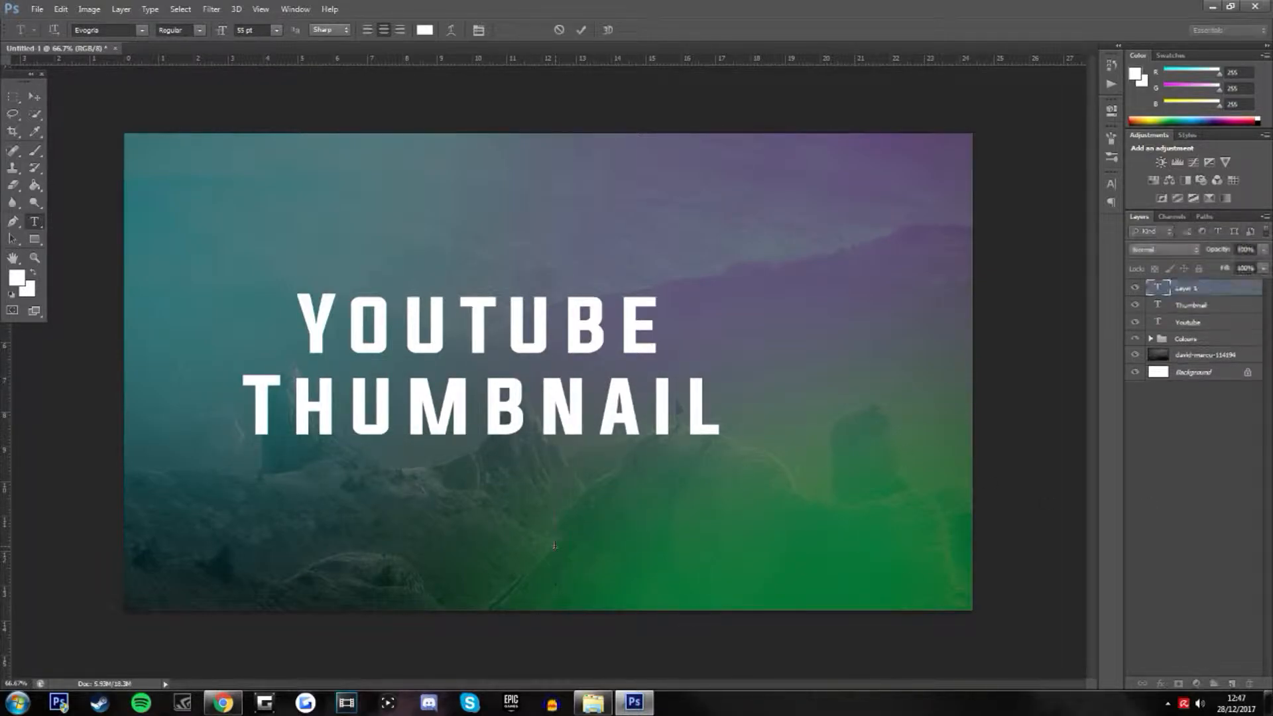
{"action": "type", "text": "TUTORIAL"}
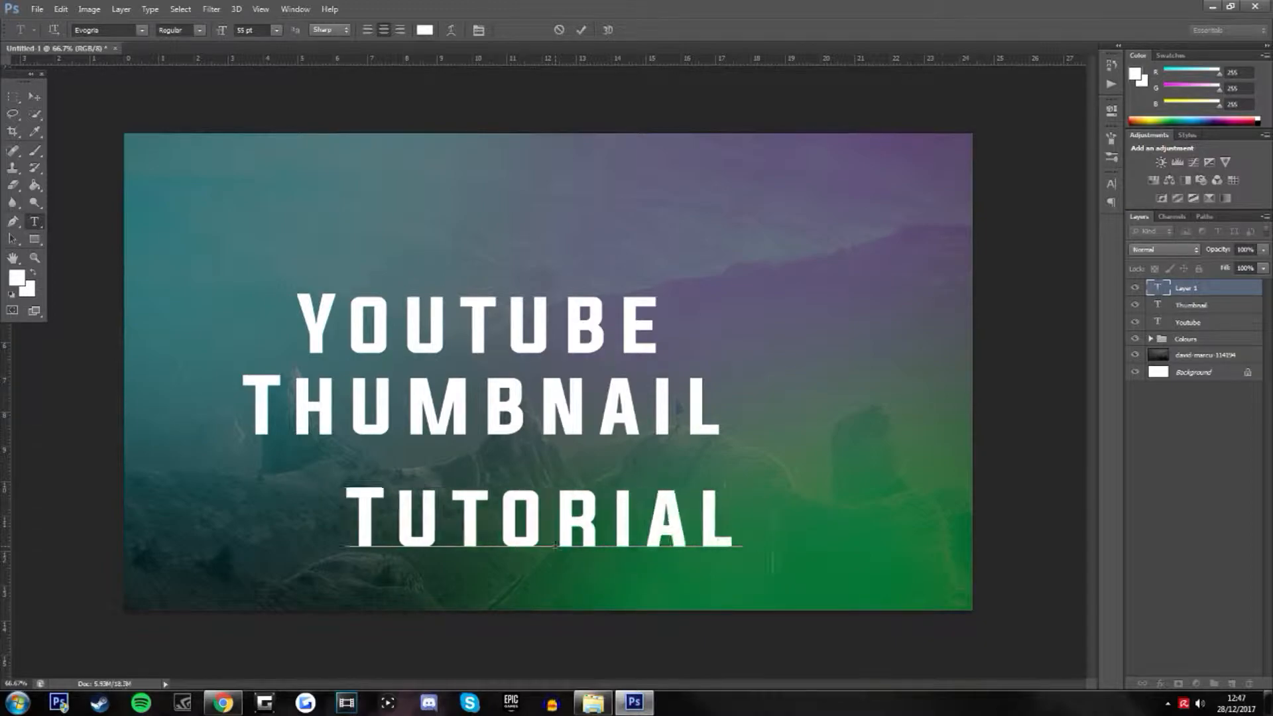
Hide the Youtube and Tutorial text layers, leaving only the Thumbnail text shown
{"action": "left_click", "coordinate": [1198, 307]}
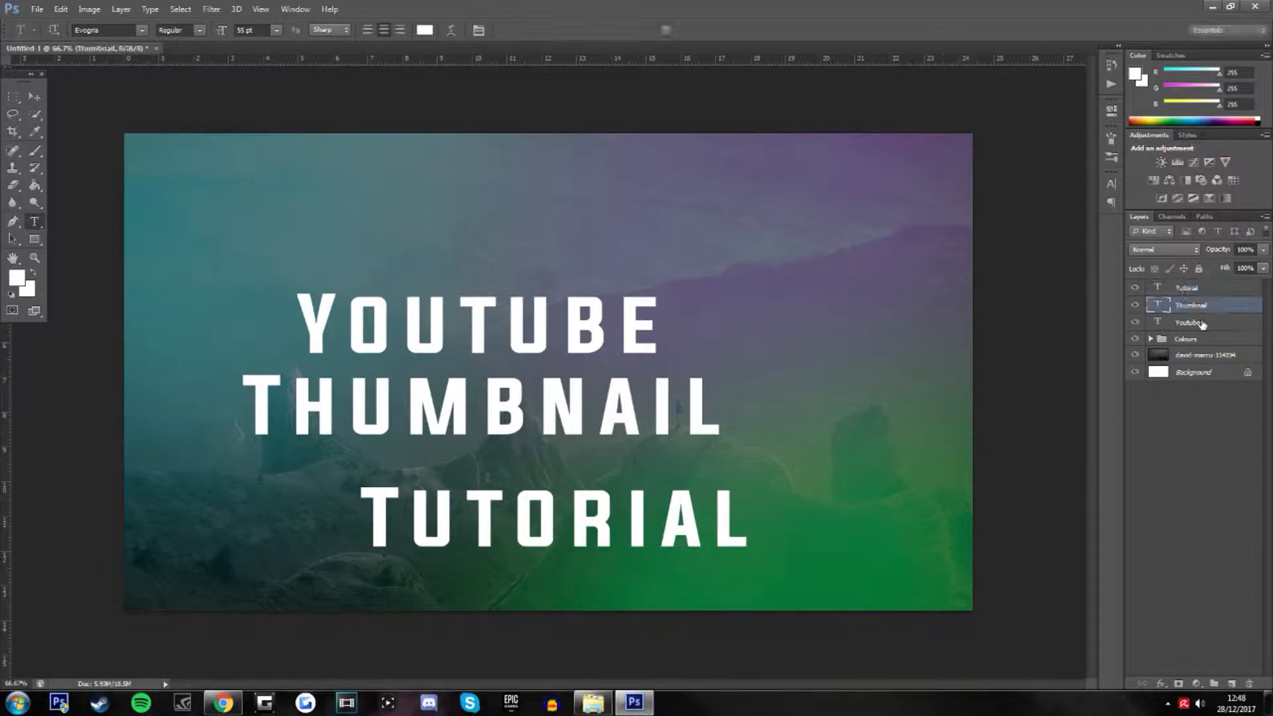
{"action": "left_click", "coordinate": [1201, 325]}
{"action": "left_click", "coordinate": [1135, 322]}
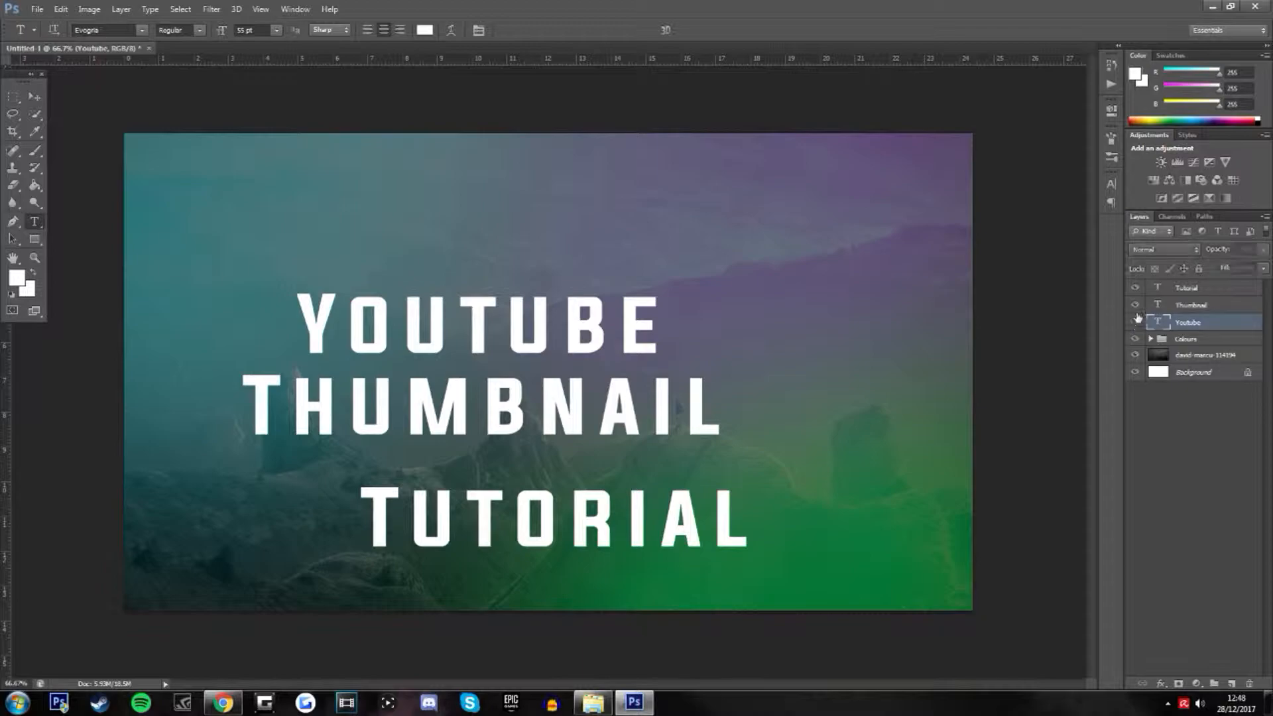
{"action": "left_click", "coordinate": [1135, 288]}
Enlarge the Thumbnail text and place it across the middle of the photo
{"action": "left_click", "coordinate": [1197, 306]}
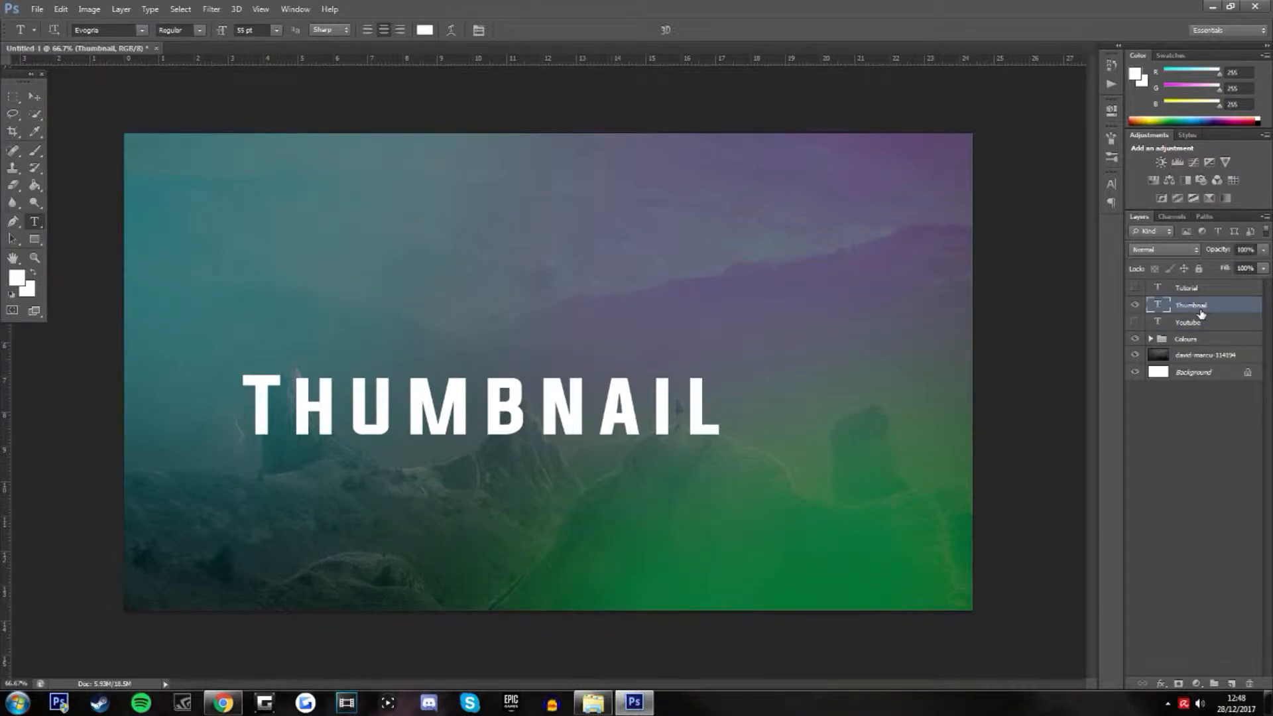
{"action": "key", "text": "ctrl+t"}
{"action": "left_click_drag", "start_coordinate": [609, 419], "coordinate": [651, 352]}
{"action": "left_click_drag", "start_coordinate": [776, 303], "coordinate": [905, 279]}
{"action": "left_click_drag", "start_coordinate": [792, 322], "coordinate": [734, 341]}
{"action": "key", "text": "Return"}
Reorder the text layers as Youtube, Thumbnail, Tutorial, and show the Youtube text scaled down and centered just above Thumbnail
{"action": "left_click_drag", "start_coordinate": [1180, 322], "coordinate": [1192, 280]}
{"action": "left_click_drag", "start_coordinate": [1194, 305], "coordinate": [1196, 330]}
{"action": "left_click", "coordinate": [1203, 289]}
{"action": "left_click", "coordinate": [1135, 288]}
{"action": "key", "text": "ctrl+t"}
{"action": "left_click_drag", "start_coordinate": [571, 337], "coordinate": [659, 271]}
{"action": "left_click_drag", "start_coordinate": [756, 223], "coordinate": [603, 292]}
{"action": "key", "text": "Return"}
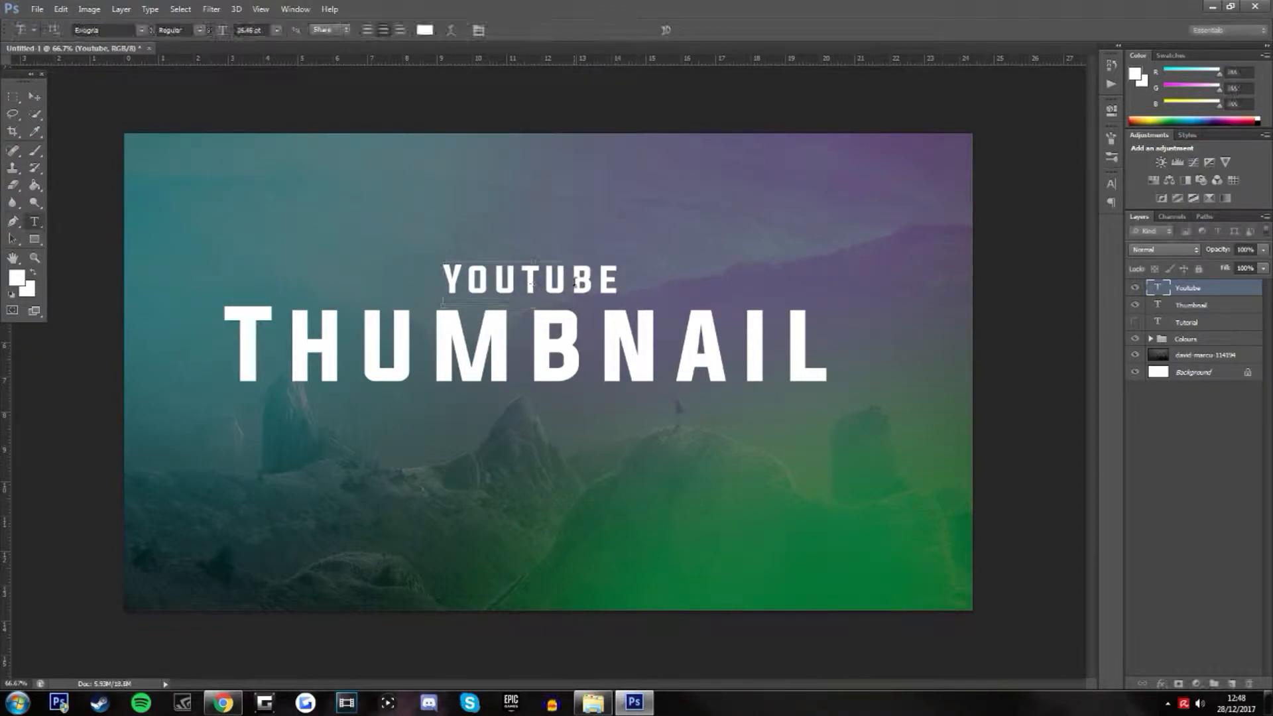
Show the Tutorial text, scale it down to match the Youtube text and center it just beneath Thumbnail
{"action": "left_click", "coordinate": [1187, 322]}
{"action": "left_click", "coordinate": [1135, 322]}
{"action": "key", "text": "ctrl+t"}
{"action": "left_click_drag", "start_coordinate": [754, 572], "coordinate": [555, 527]}
{"action": "left_click_drag", "start_coordinate": [496, 510], "coordinate": [576, 295]}
{"action": "left_click_drag", "start_coordinate": [633, 309], "coordinate": [624, 308]}
{"action": "left_click_drag", "start_coordinate": [548, 294], "coordinate": [567, 421]}
{"action": "key", "text": "Return"}
{"action": "key", "text": "ctrl+t"}
{"action": "key", "text": "Return"}
{"action": "key", "text": "t"}
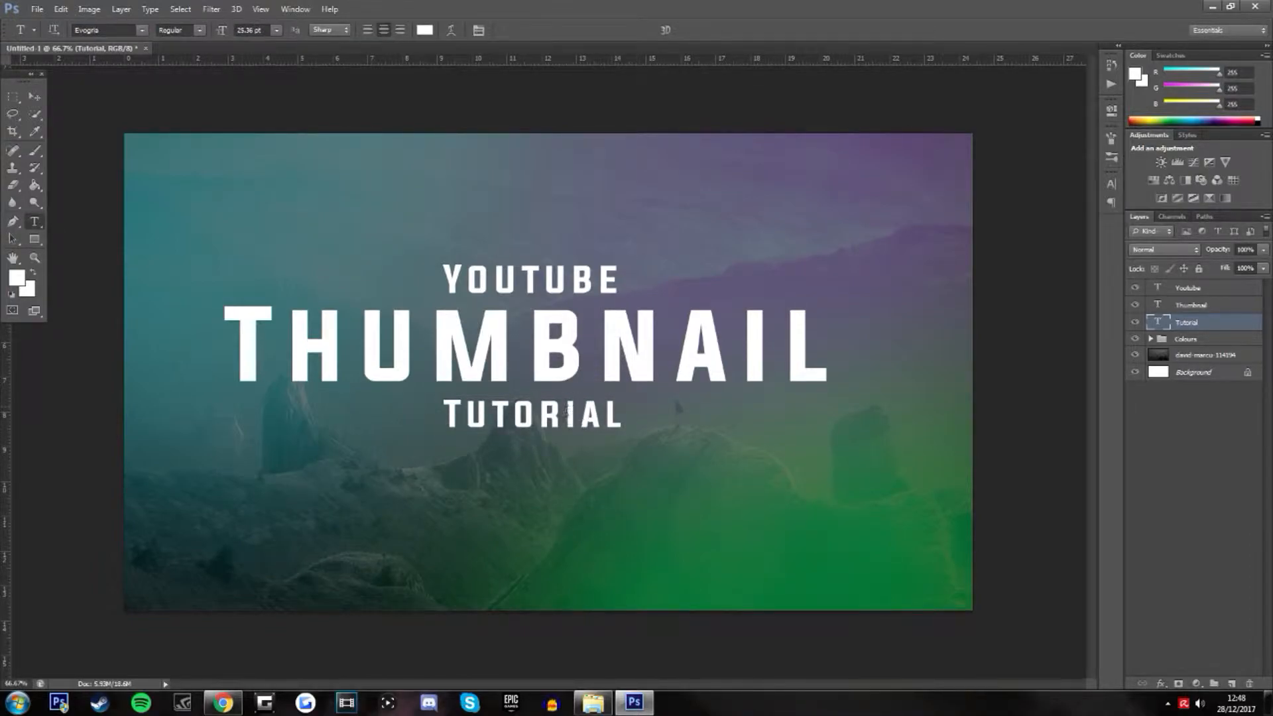
Group the Youtube, Thumbnail and Tutorial layers and name the group Text
{"action": "left_click", "coordinate": [1208, 289]}
{"action": "left_click", "coordinate": [1207, 322]}
{"action": "left_click", "coordinate": [1191, 290], "text": "shift"}
{"action": "key", "text": "ctrl+g"}
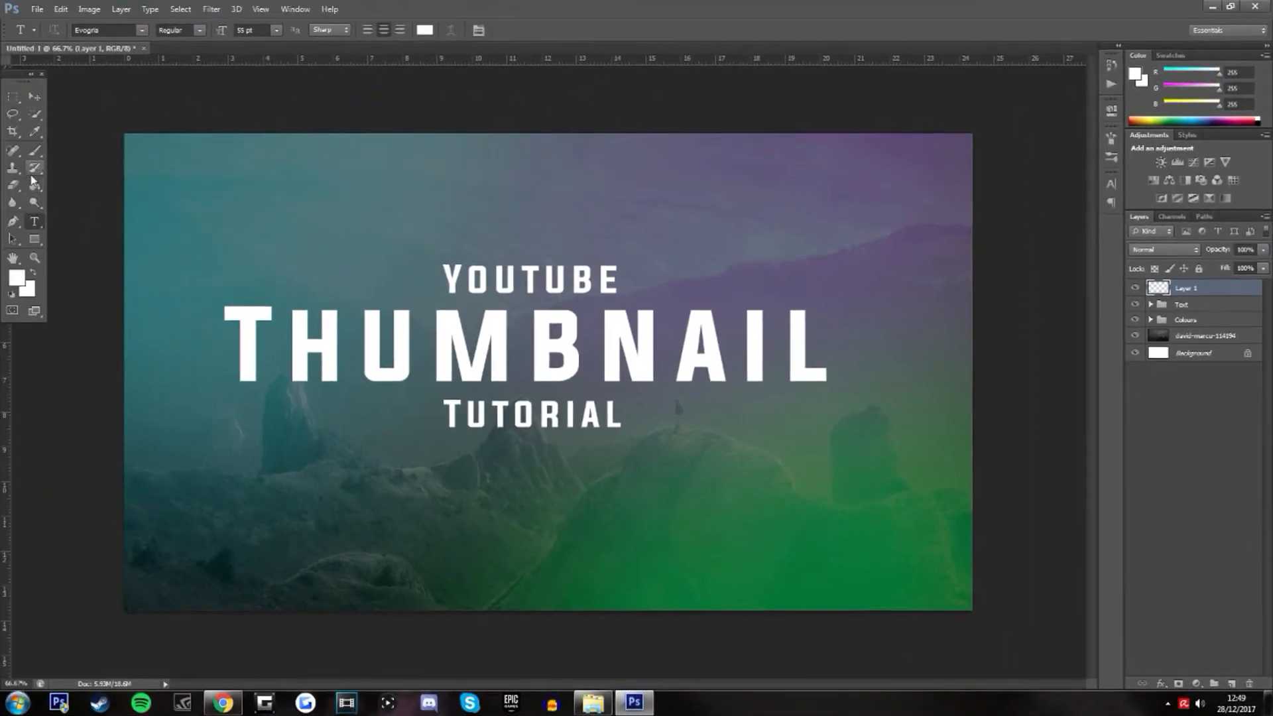
Select a thin horizontal rectangle above the Youtube text on the new layer, fill it with white and deselect it
{"action": "left_click", "coordinate": [11, 97]}
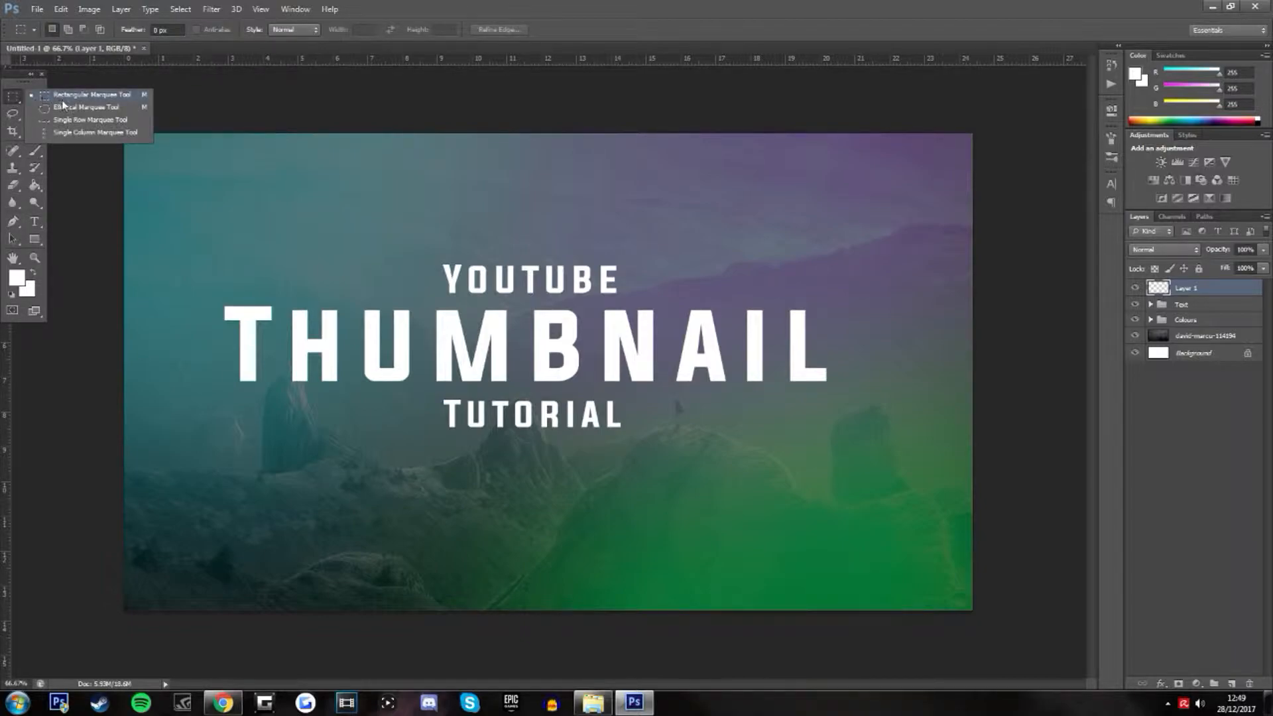
{"action": "left_click", "coordinate": [62, 100]}
{"action": "left_click_drag", "start_coordinate": [400, 191], "coordinate": [652, 207]}
{"action": "right_click", "coordinate": [506, 199]}
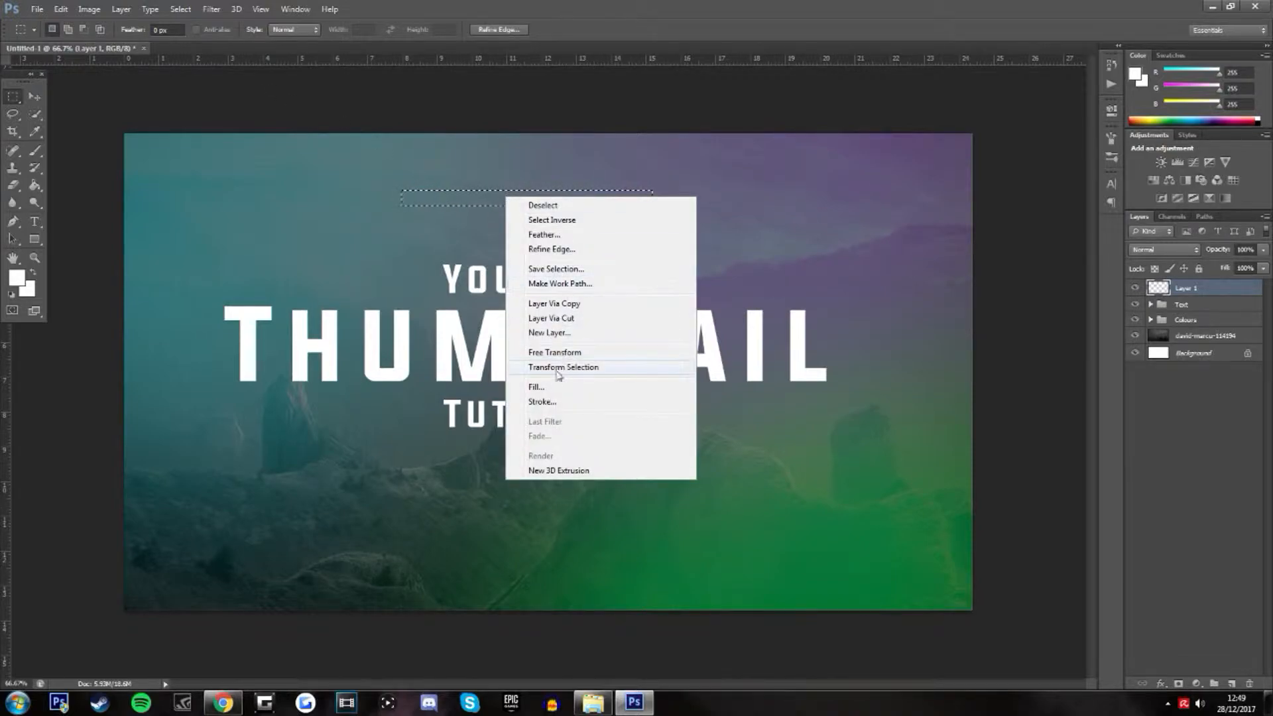
{"action": "left_click", "coordinate": [540, 387]}
{"action": "left_click", "coordinate": [713, 205]}
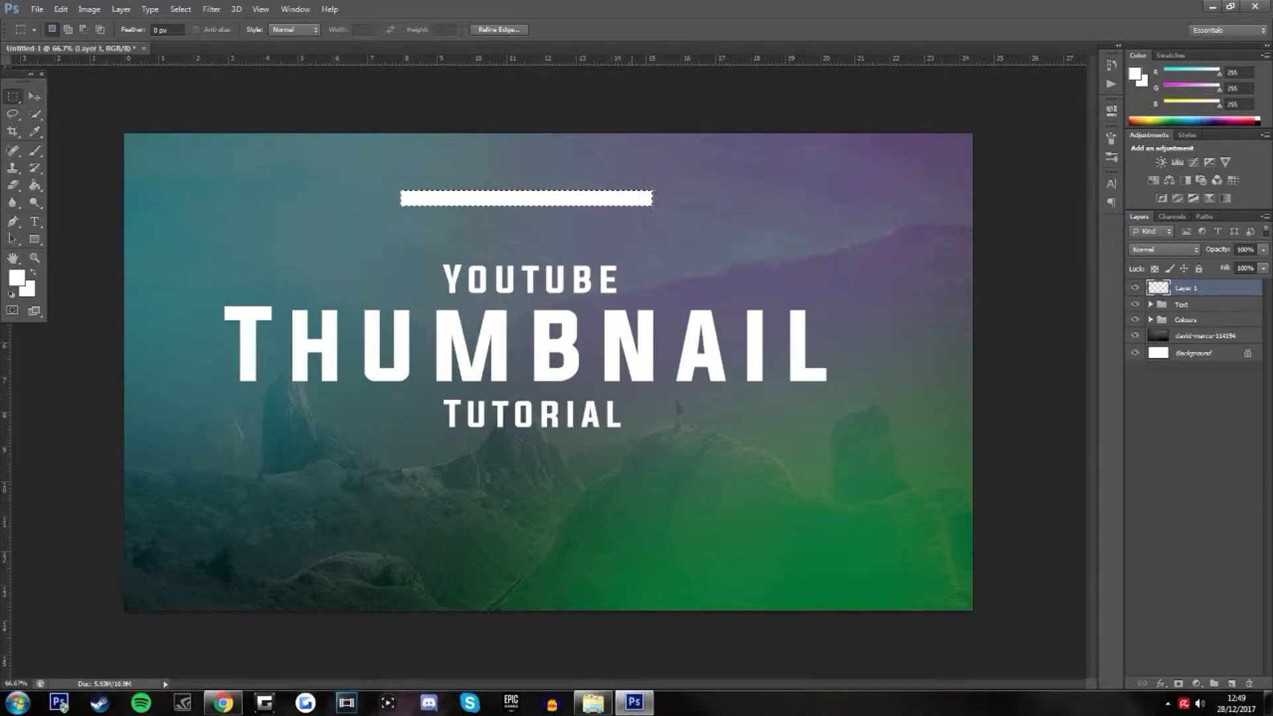
{"action": "left_click", "coordinate": [238, 10]}
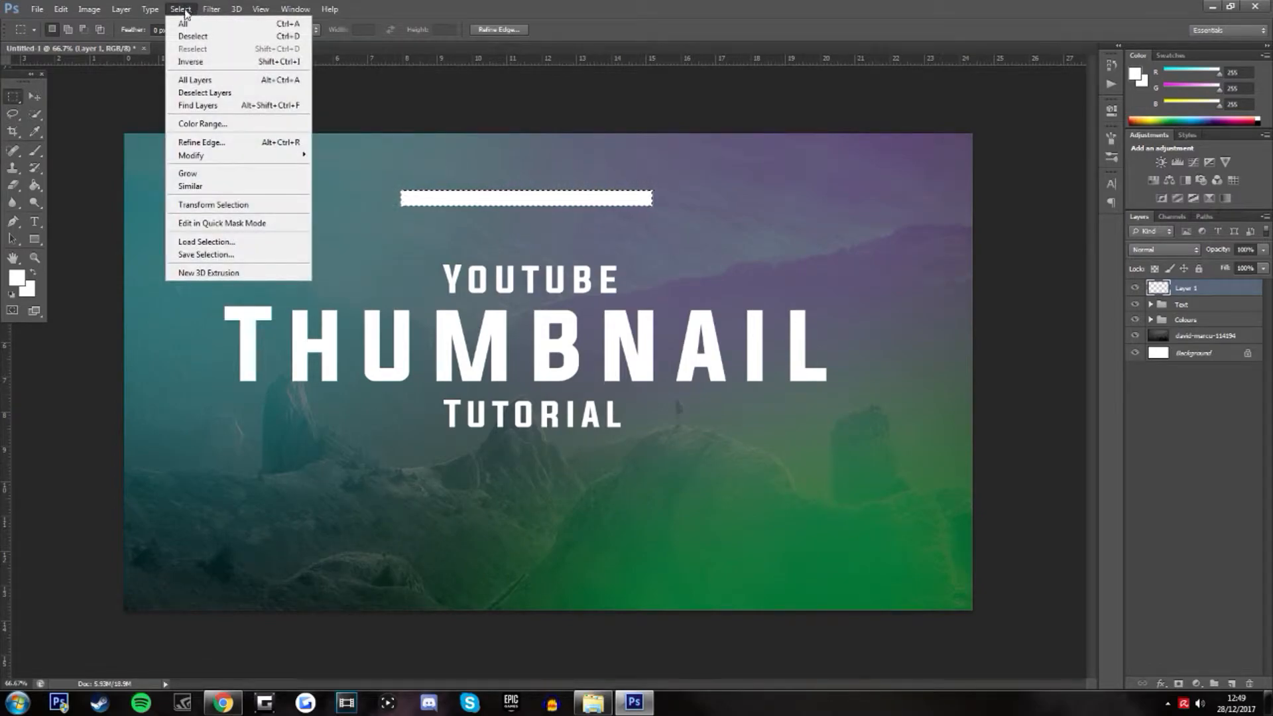
{"action": "left_click", "coordinate": [193, 36]}
{"action": "key", "text": "ctrl+r"}
{"action": "key", "text": "ctrl+r"}
Shrink the white bar into a thin line slightly narrower than the Youtube text and place it directly beneath that word
{"action": "left_click", "coordinate": [37, 98]}
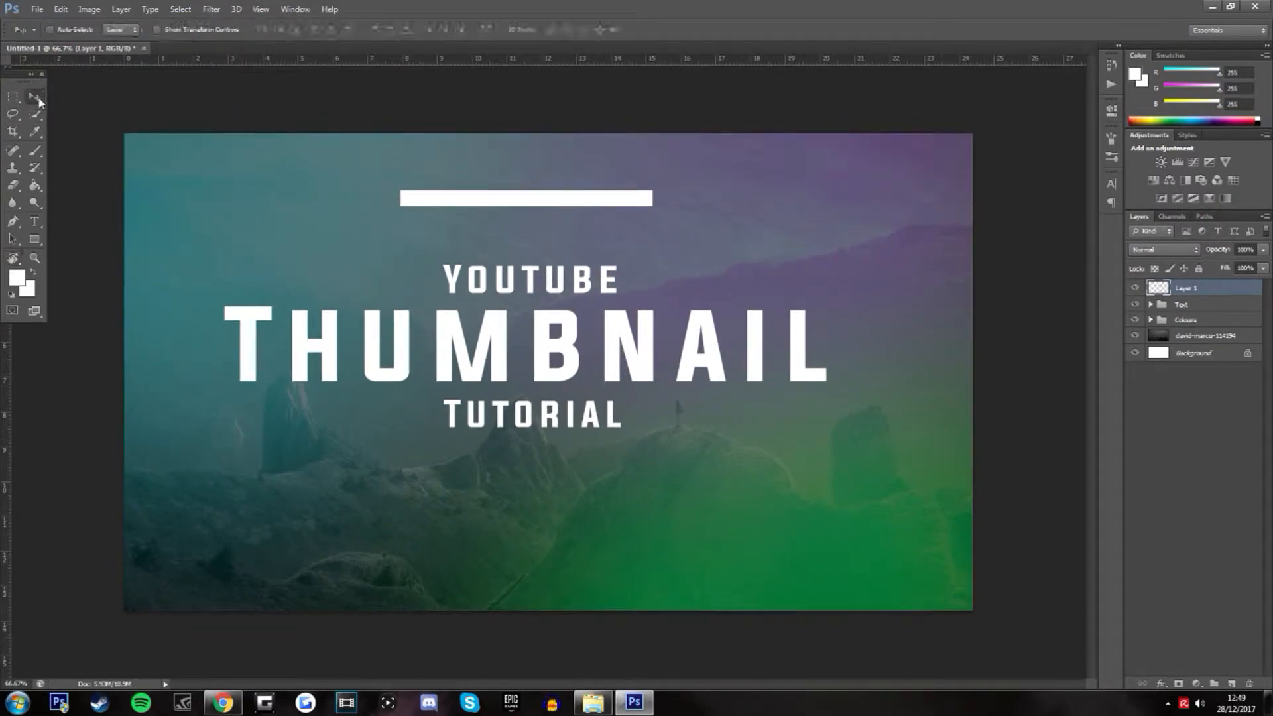
{"action": "key", "text": "ctrl+t"}
{"action": "left_click_drag", "start_coordinate": [621, 207], "coordinate": [610, 303]}
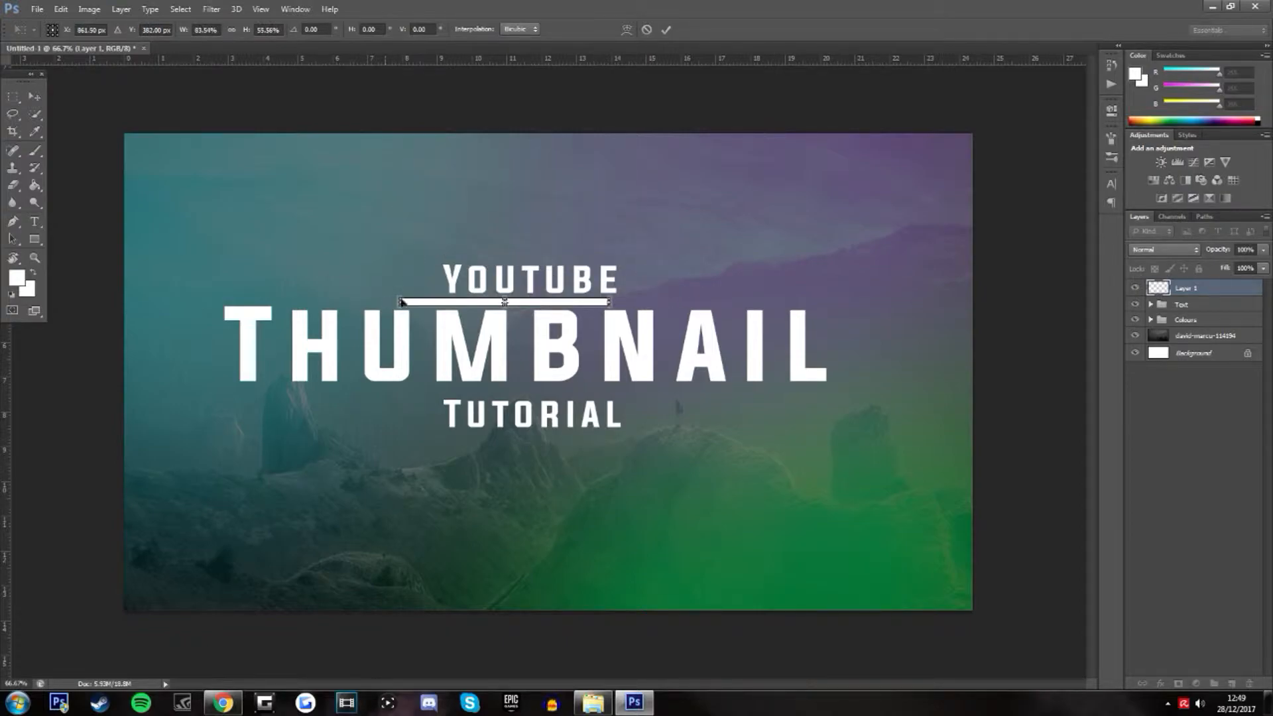
{"action": "left_click_drag", "start_coordinate": [401, 304], "coordinate": [452, 304]}
{"action": "left_click_drag", "start_coordinate": [531, 301], "coordinate": [507, 265]}
{"action": "scroll", "coordinate": [512, 312], "scroll_direction": "up", "scroll_amount": 5}
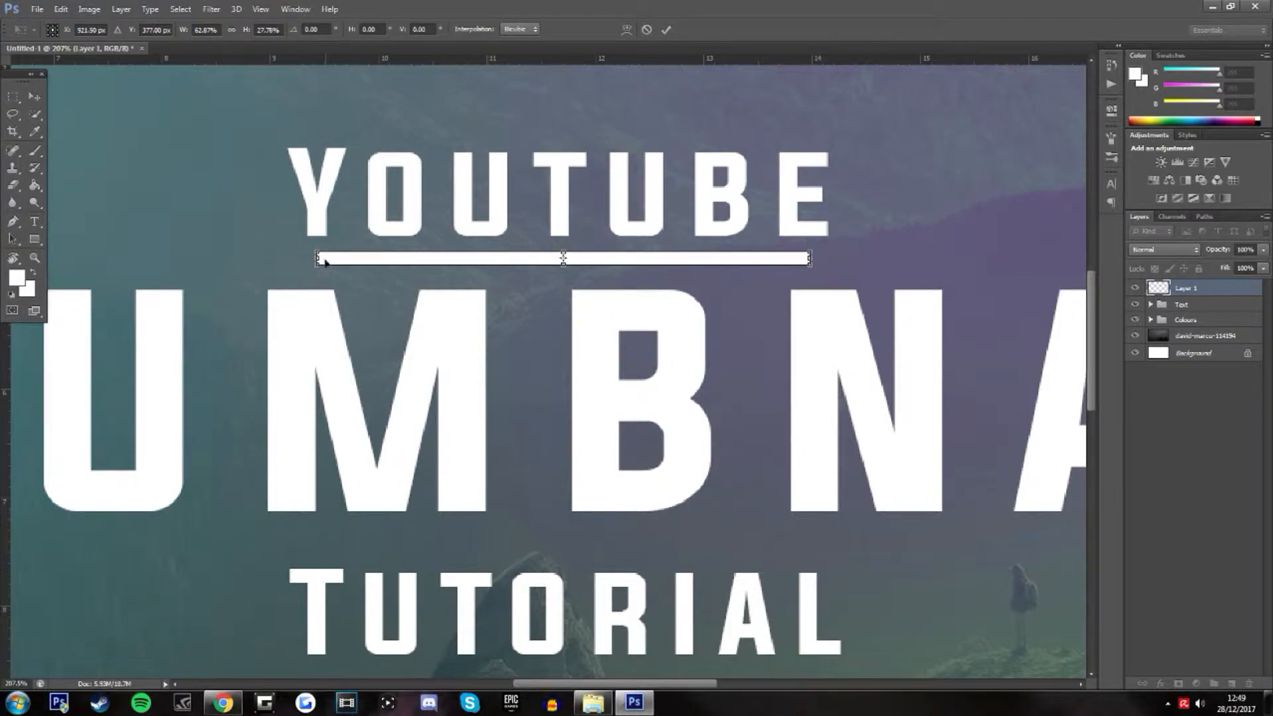
{"action": "left_click_drag", "start_coordinate": [337, 260], "coordinate": [342, 261]}
{"action": "key", "text": "Return"}
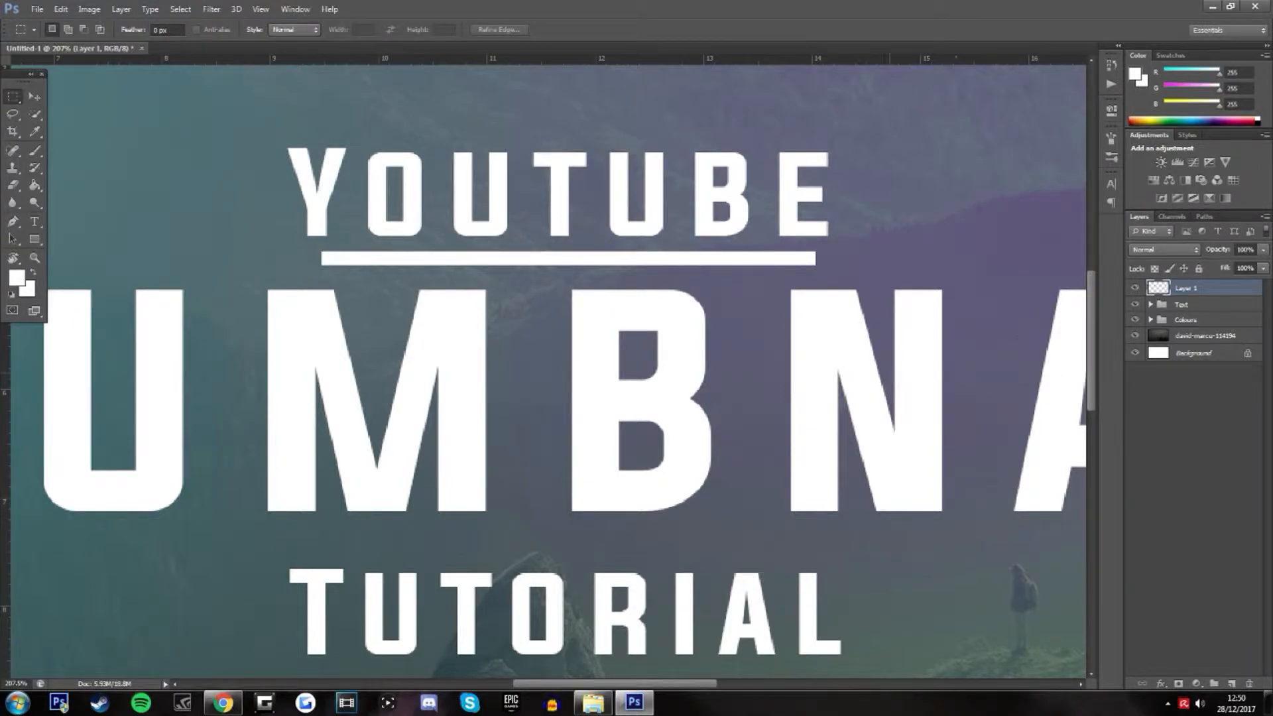
Duplicate the white line, move the copy directly beneath the Tutorial text and widen it slightly
{"action": "key", "text": "ctrl+j"}
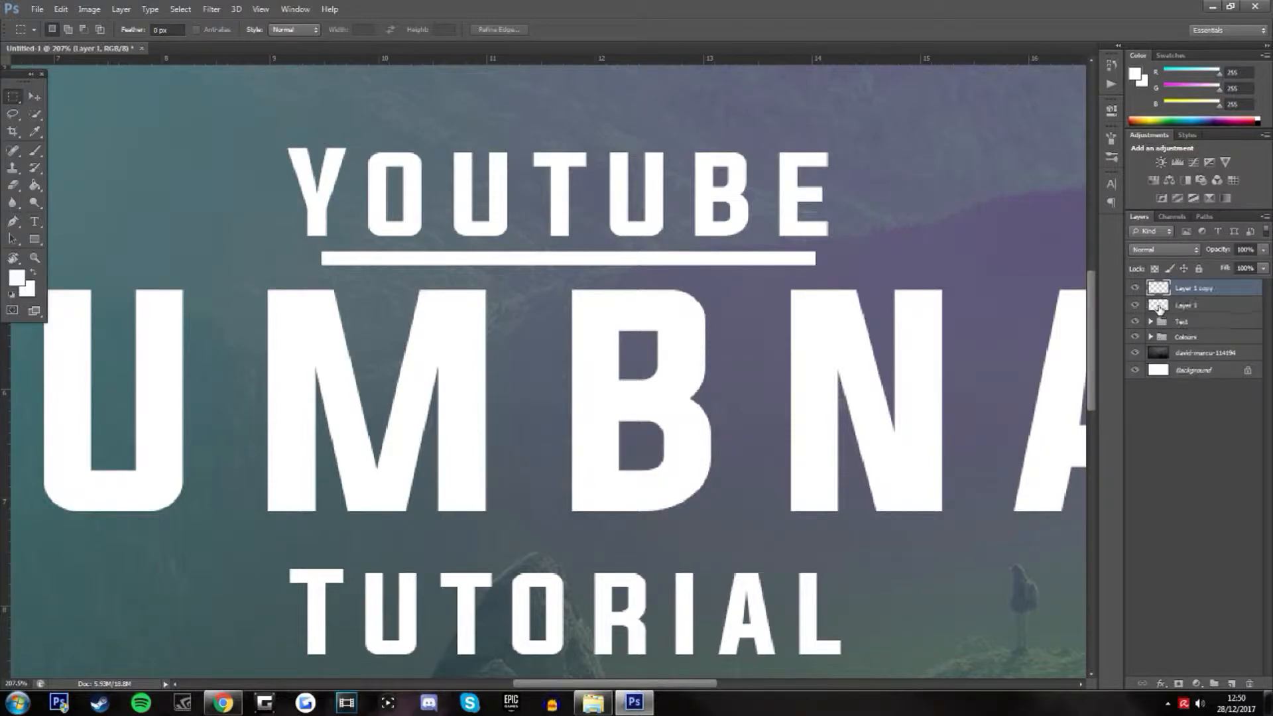
{"action": "scroll", "coordinate": [847, 360], "scroll_direction": "down", "scroll_amount": 5}
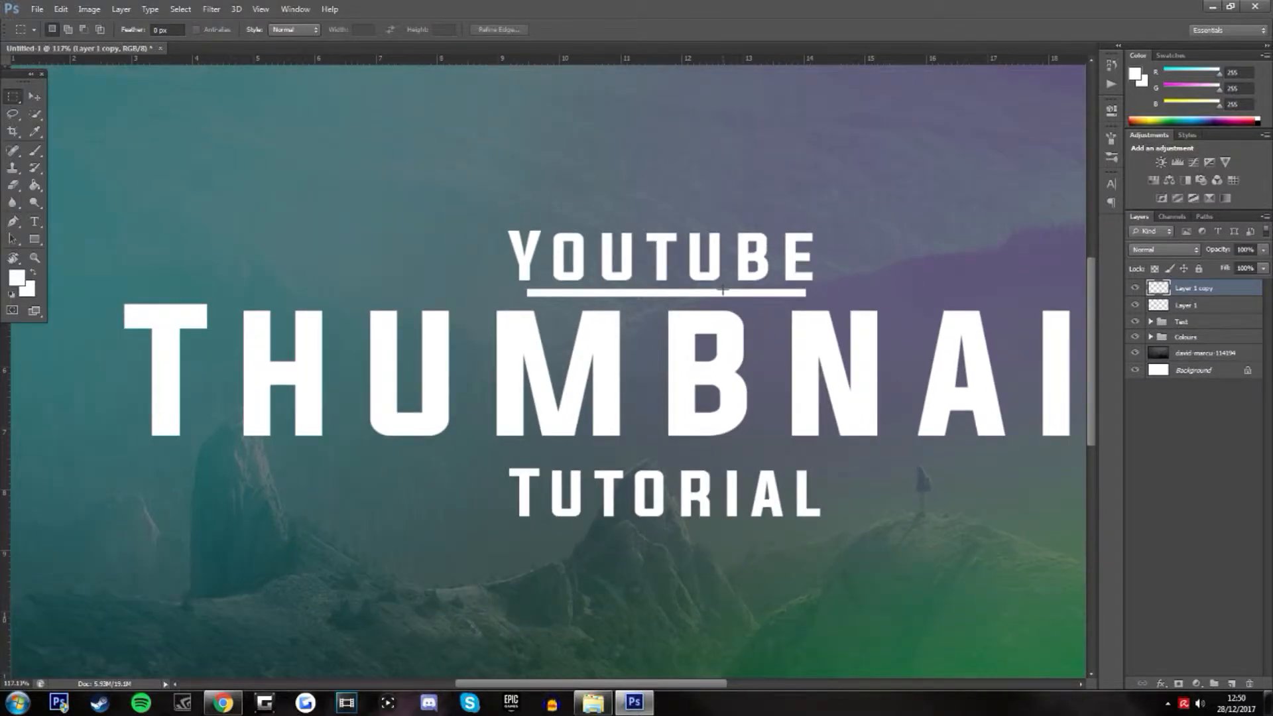
{"action": "key", "text": "v"}
{"action": "left_click_drag", "start_coordinate": [618, 293], "coordinate": [618, 528]}
{"action": "key", "text": "ctrl+t"}
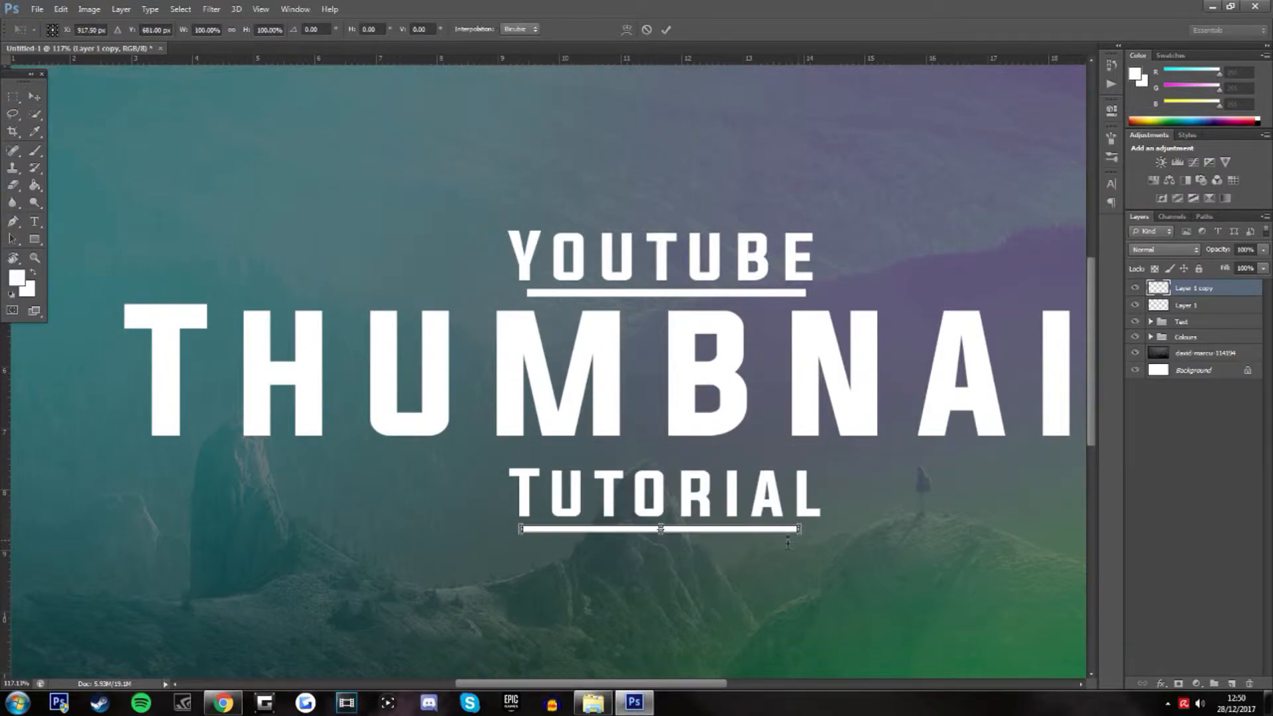
{"action": "left_click_drag", "start_coordinate": [801, 529], "coordinate": [814, 529]}
{"action": "key", "text": "Return"}
{"action": "scroll", "coordinate": [670, 437], "scroll_direction": "down", "scroll_amount": 3}
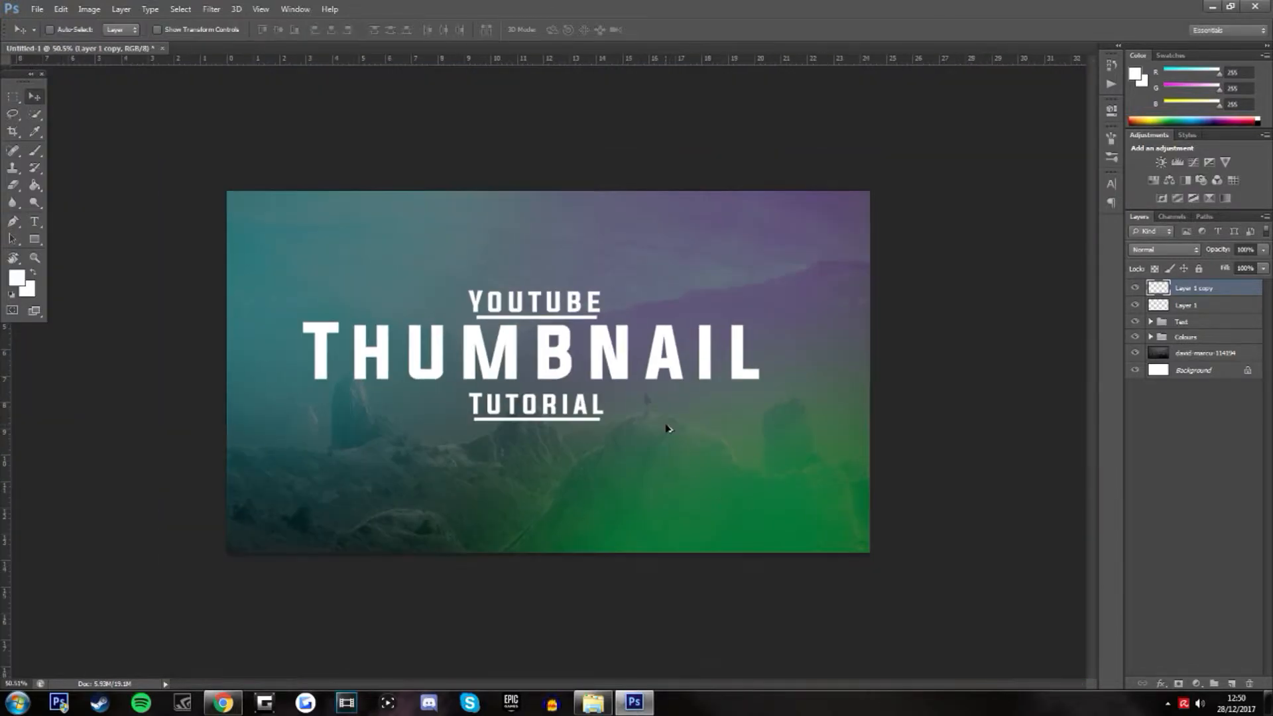
Widen the lower line to about 106% and center it under the Tutorial text
{"action": "scroll", "coordinate": [663, 431], "scroll_direction": "up", "scroll_amount": 1}
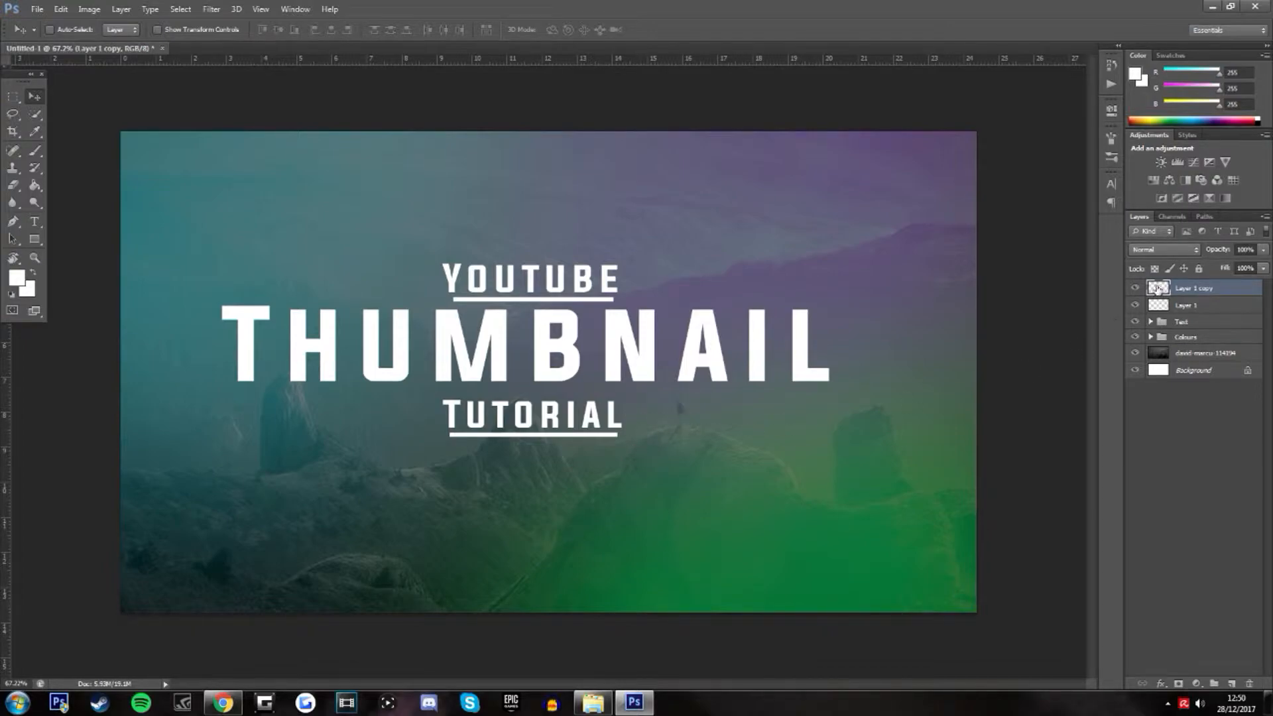
{"action": "mouse_move", "coordinate": [560, 434]}
{"action": "left_mouse_down"}
{"action": "mouse_move", "coordinate": [560, 395]}
{"action": "mouse_move", "coordinate": [554, 435]}
{"action": "left_mouse_up"}
{"action": "key", "text": "ctrl+t"}
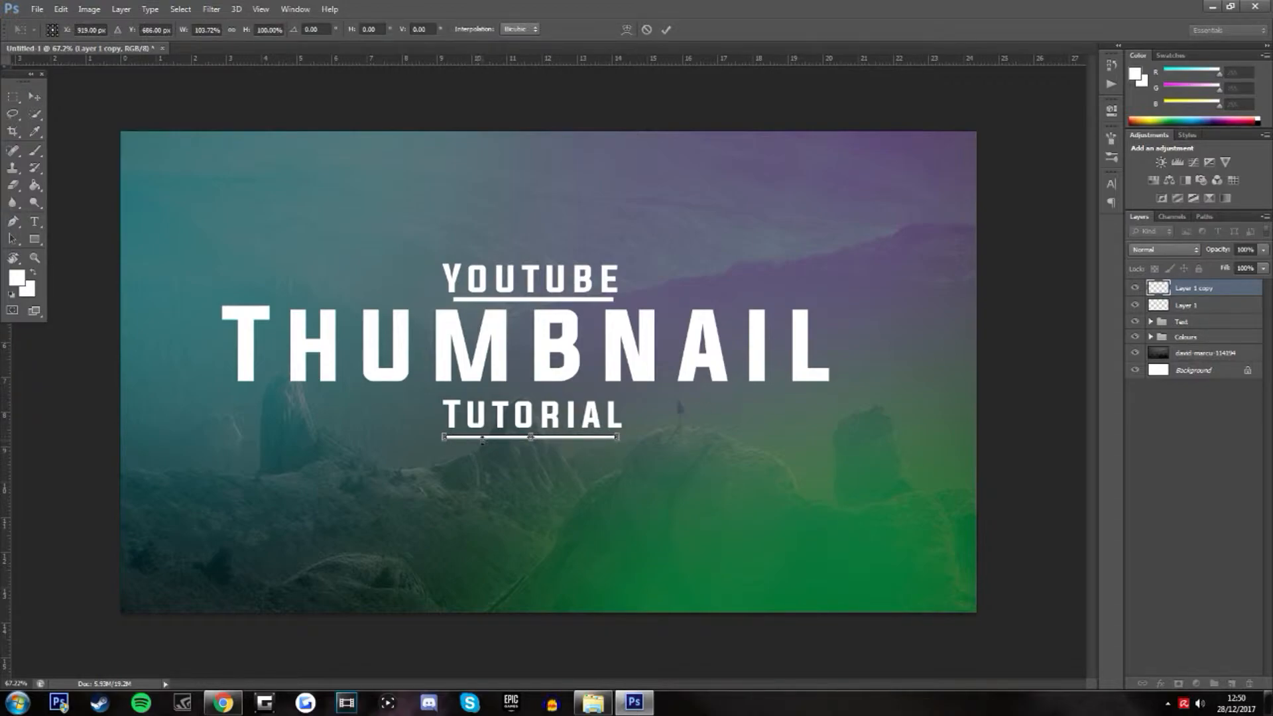
{"action": "key", "text": "Return"}
Expand the Text group and open the layer style settings of the Youtube text layer
{"action": "left_click", "coordinate": [1144, 324]}
{"action": "left_click", "coordinate": [1150, 323]}
{"action": "left_click", "coordinate": [1205, 340]}
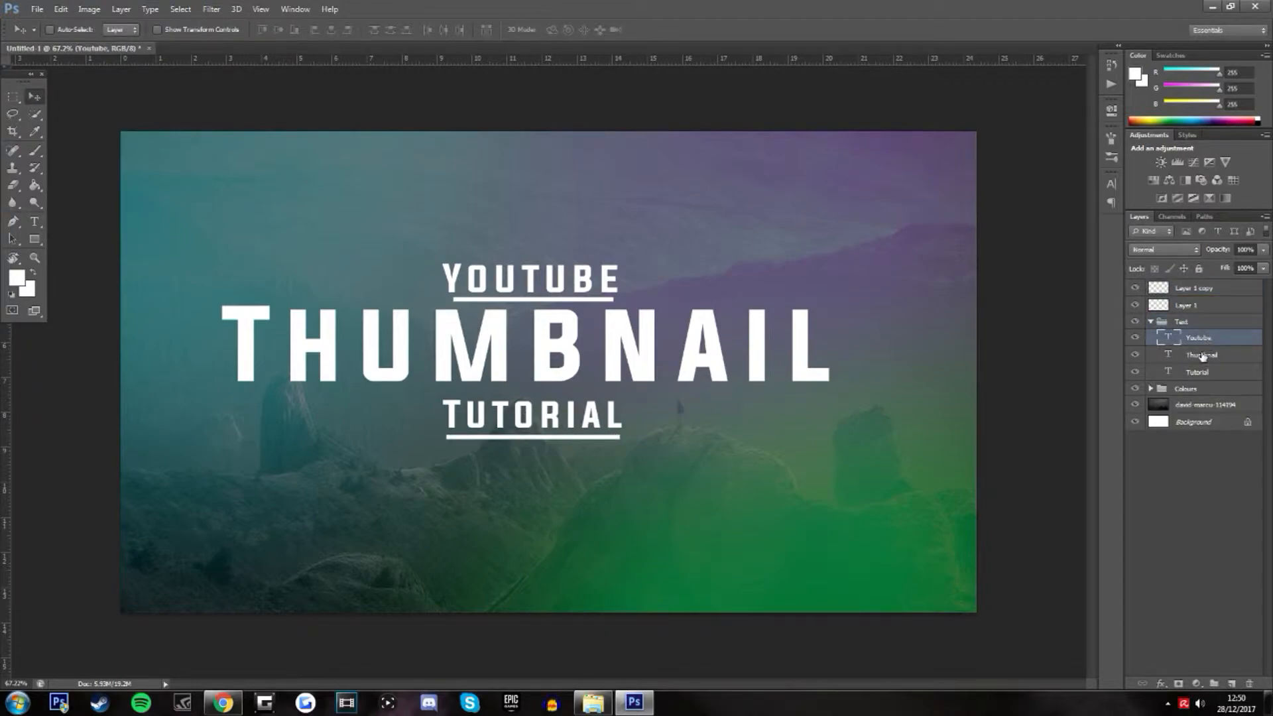
{"action": "double_click", "coordinate": [1240, 340]}
Try the Bevel & Emboss and Stroke effects on the Youtube text
{"action": "left_click", "coordinate": [301, 173]}
{"action": "left_click", "coordinate": [305, 175]}
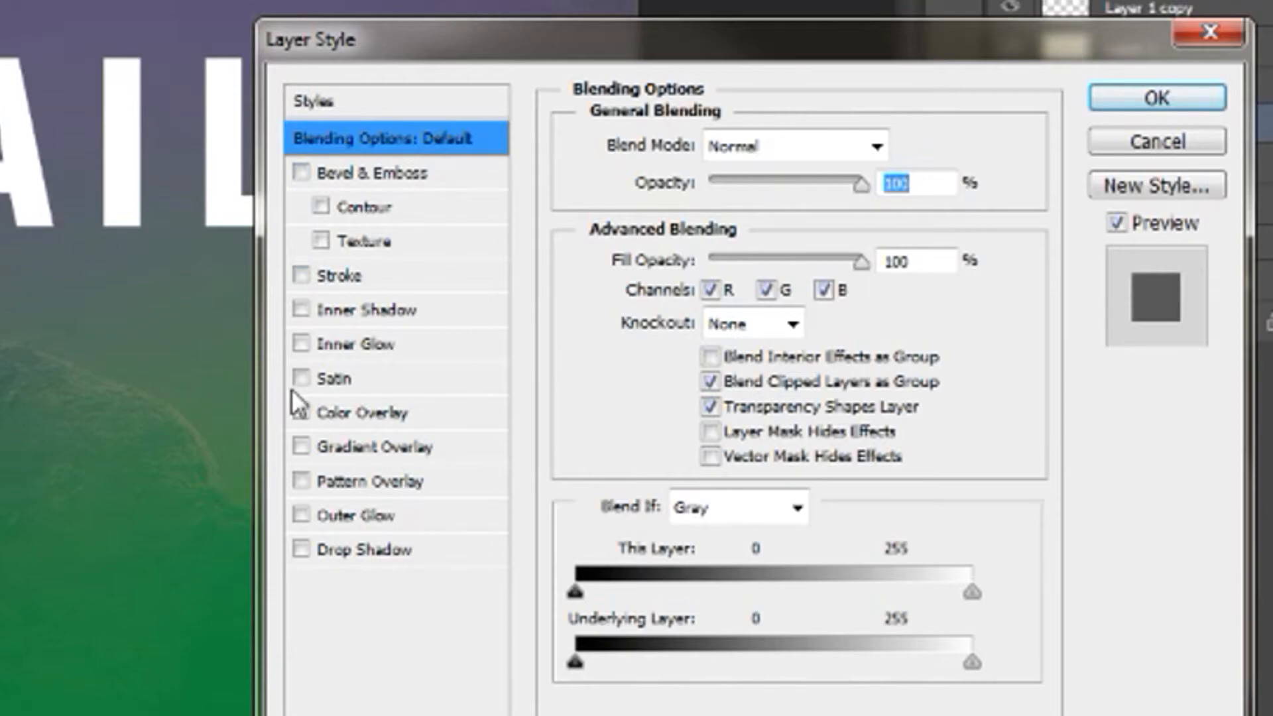
{"action": "left_click", "coordinate": [301, 276]}
{"action": "left_click", "coordinate": [380, 277]}
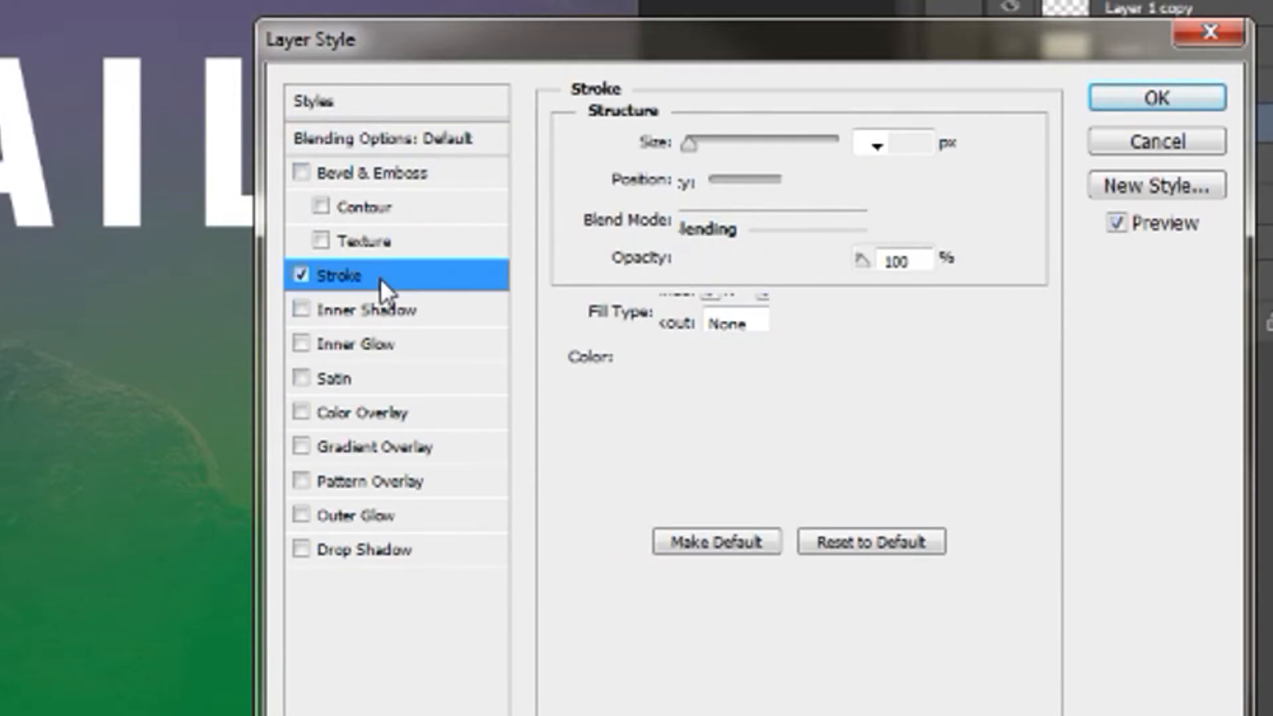
{"action": "left_click", "coordinate": [302, 276]}
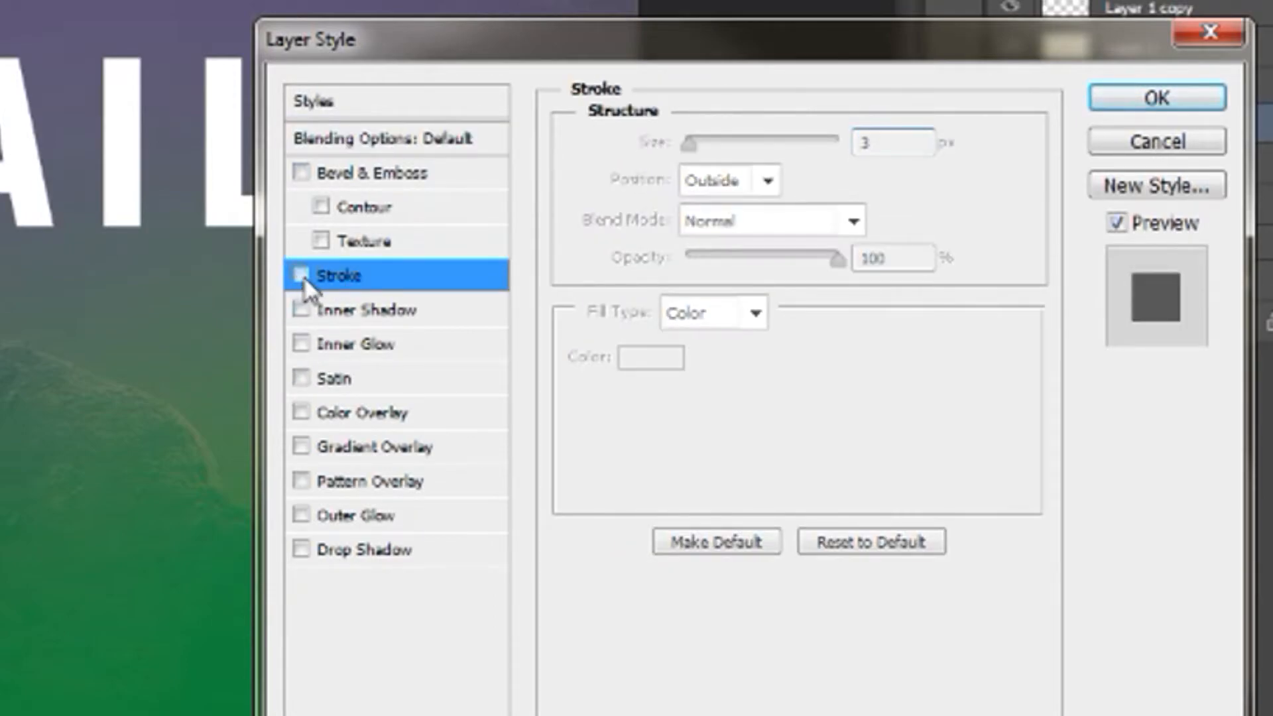
{"action": "left_click", "coordinate": [302, 343]}
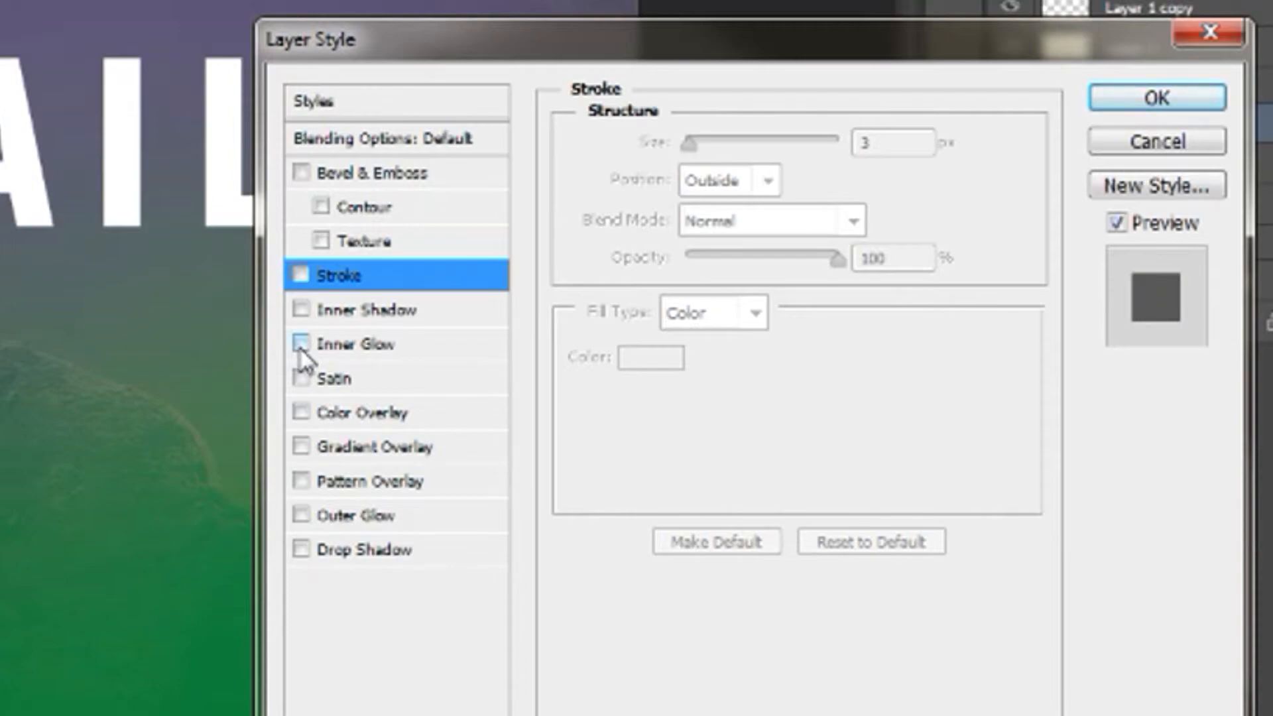
Apply a Drop Shadow to the Youtube text with 48% opacity, 1 px distance and 21 px size
{"action": "left_click", "coordinate": [302, 549]}
{"action": "left_click", "coordinate": [341, 559]}
{"action": "left_click_drag", "start_coordinate": [801, 199], "coordinate": [762, 193]}
{"action": "left_click", "coordinate": [692, 282]}
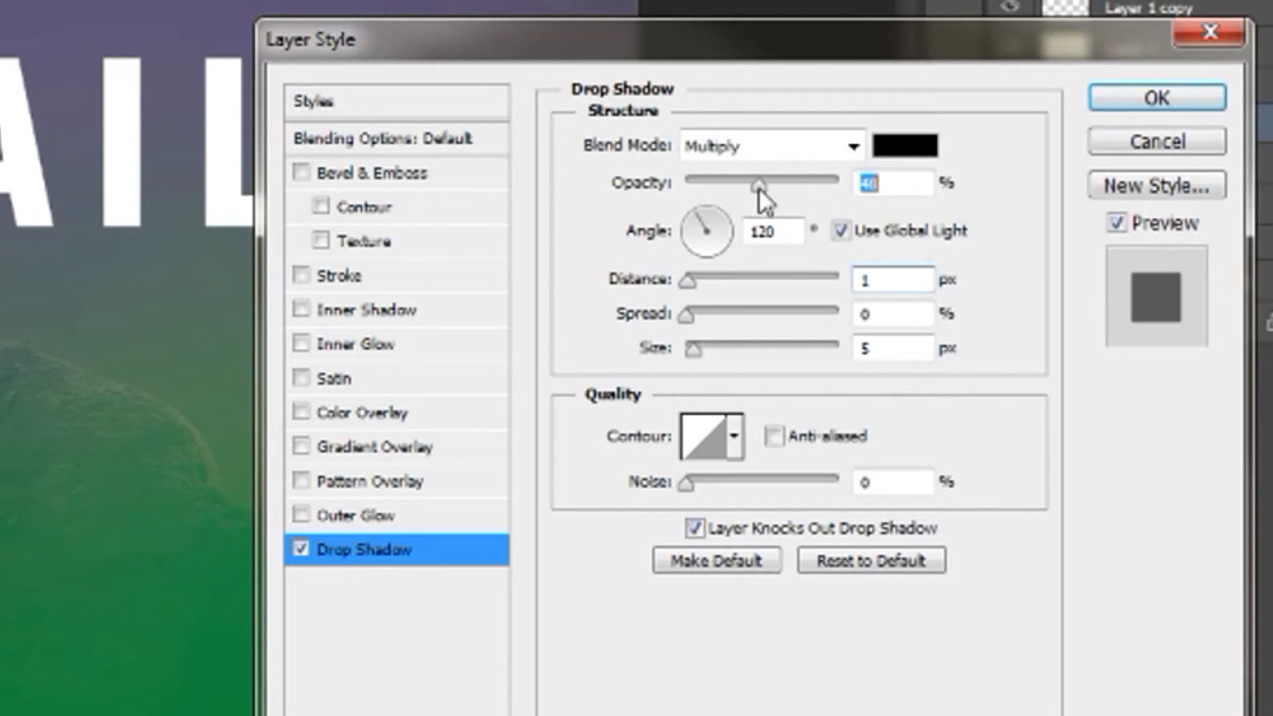
{"action": "left_click", "coordinate": [696, 352]}
{"action": "left_click_drag", "start_coordinate": [703, 364], "coordinate": [709, 358]}
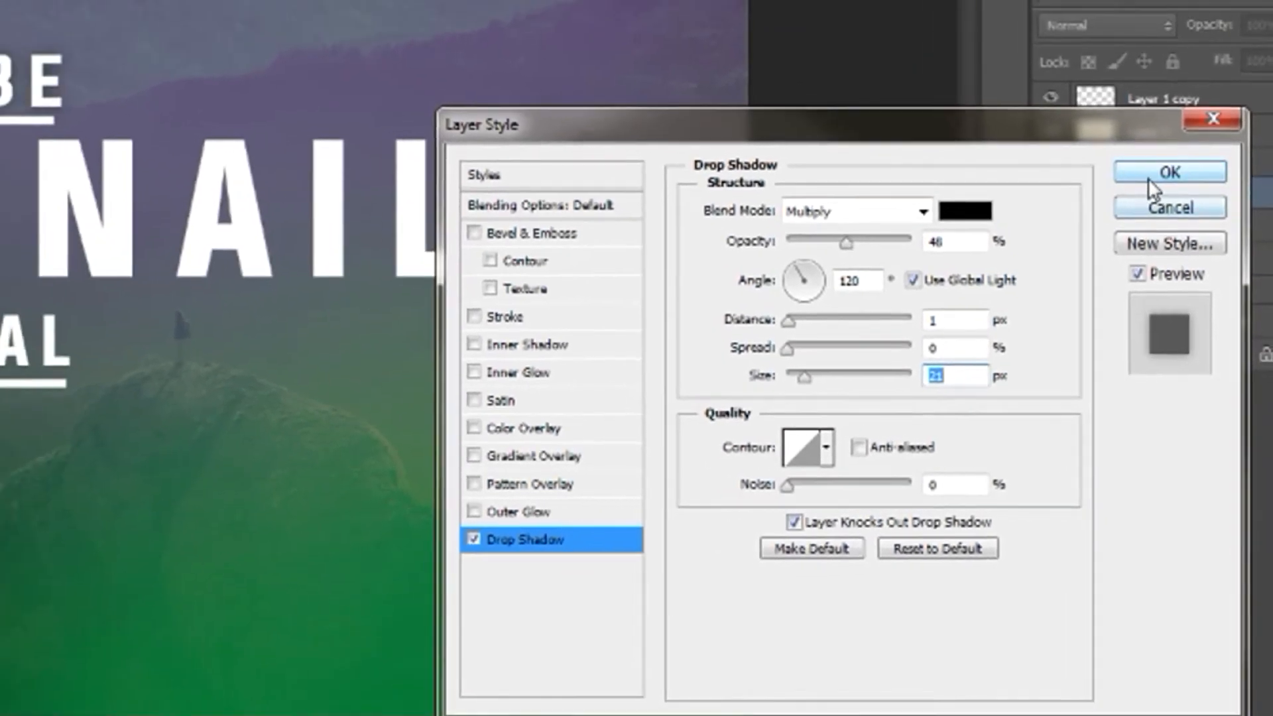
{"action": "left_click", "coordinate": [1157, 97]}
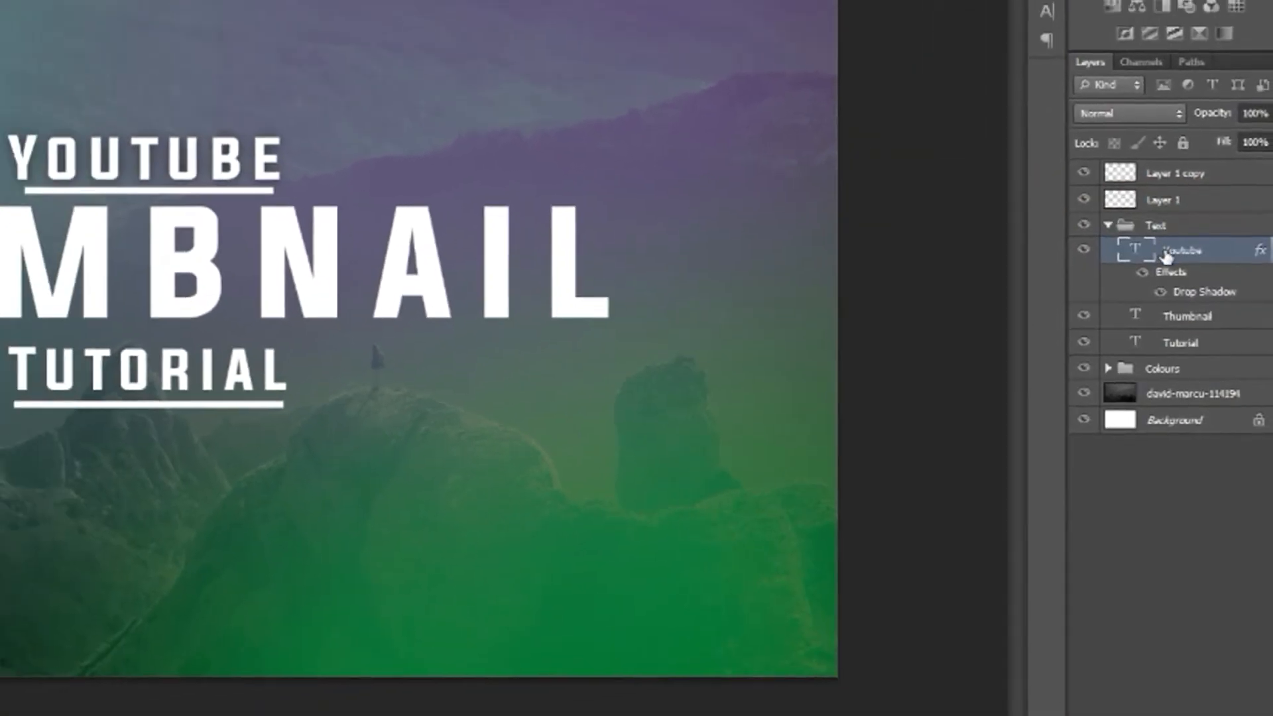
Copy the Youtube layer's style and paste it onto the Thumbnail and Tutorial text layers
{"action": "right_click", "coordinate": [1190, 305]}
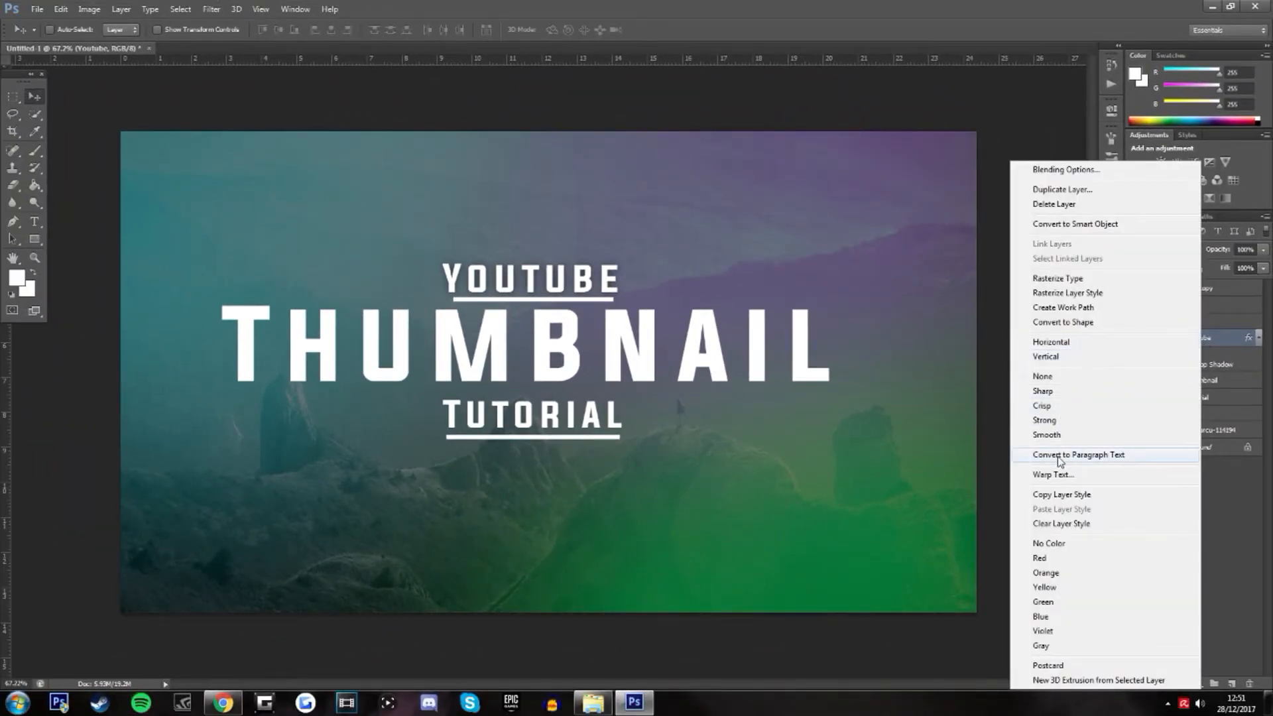
{"action": "left_click", "coordinate": [1060, 495]}
{"action": "left_click", "coordinate": [1208, 323]}
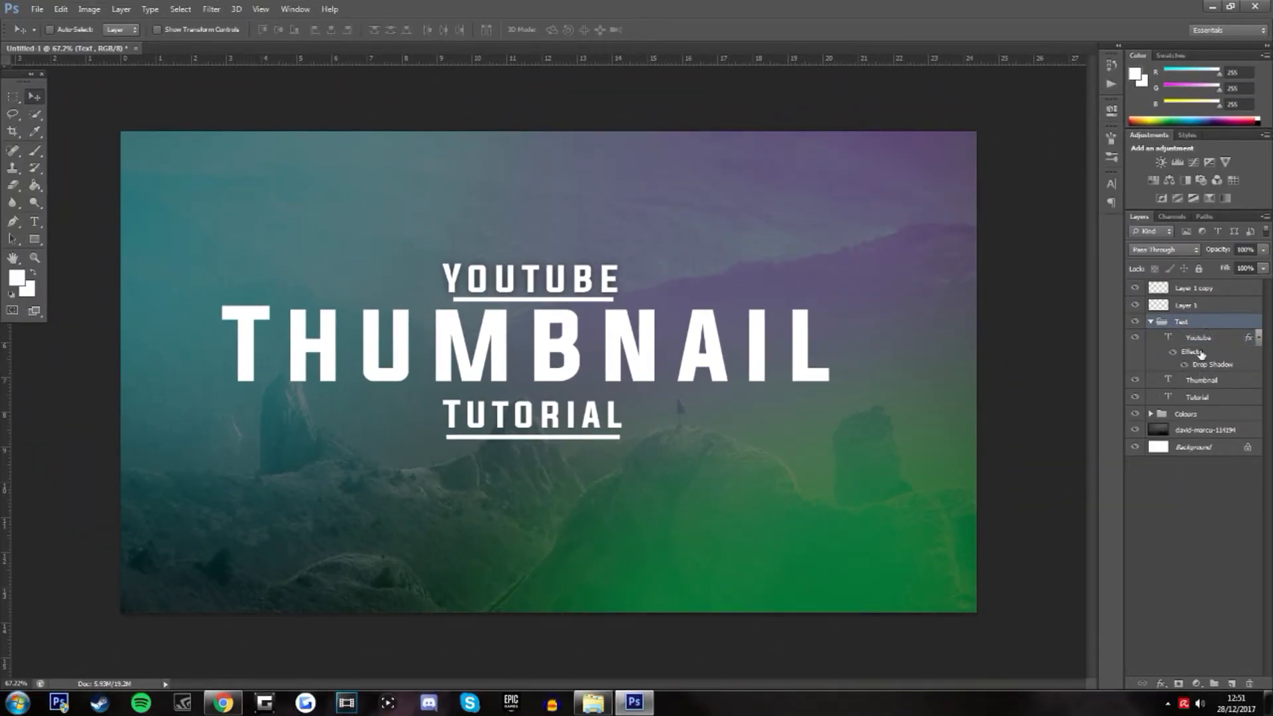
{"action": "left_click", "coordinate": [1198, 380]}
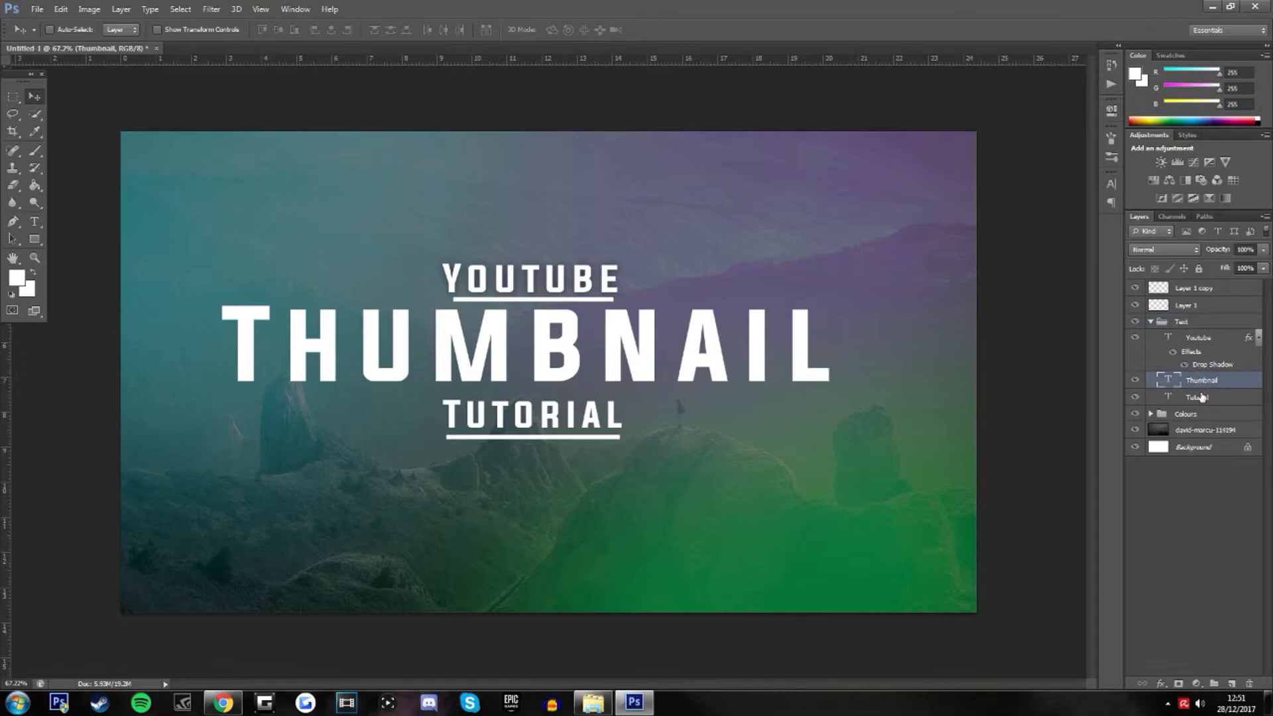
{"action": "left_click", "coordinate": [1199, 397]}
{"action": "right_click", "coordinate": [1197, 396]}
{"action": "left_click", "coordinate": [1067, 508]}
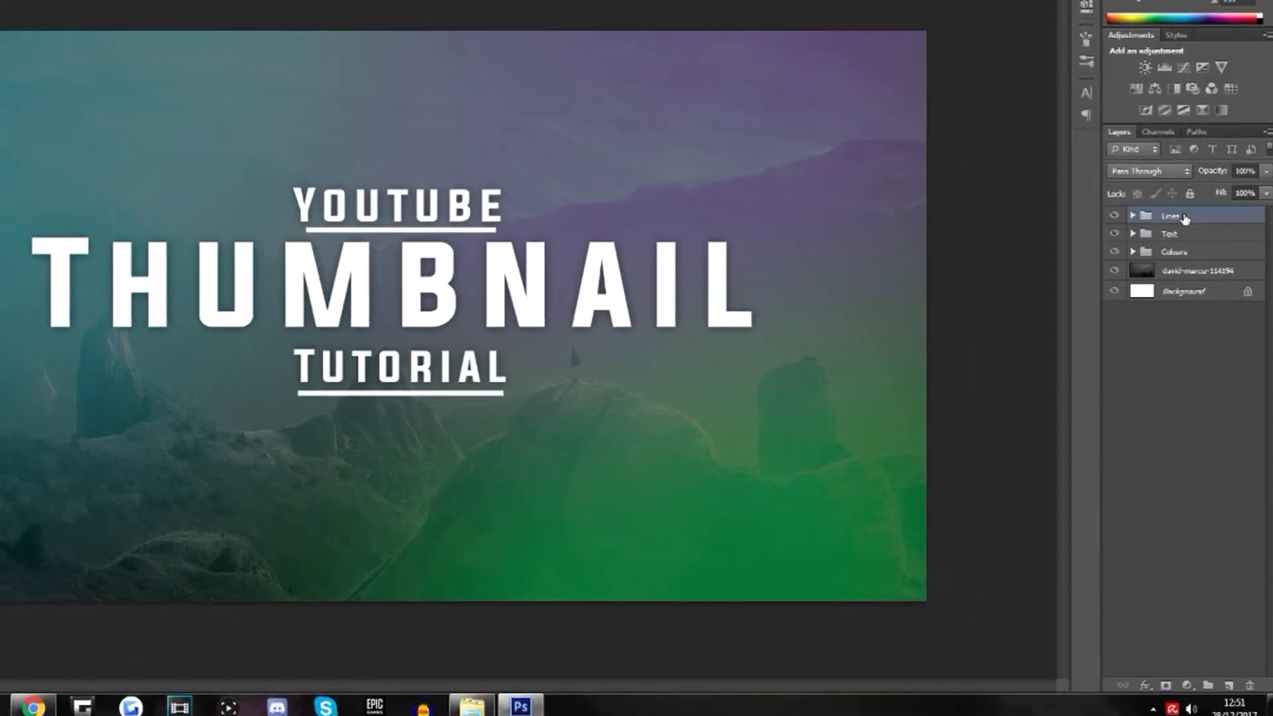